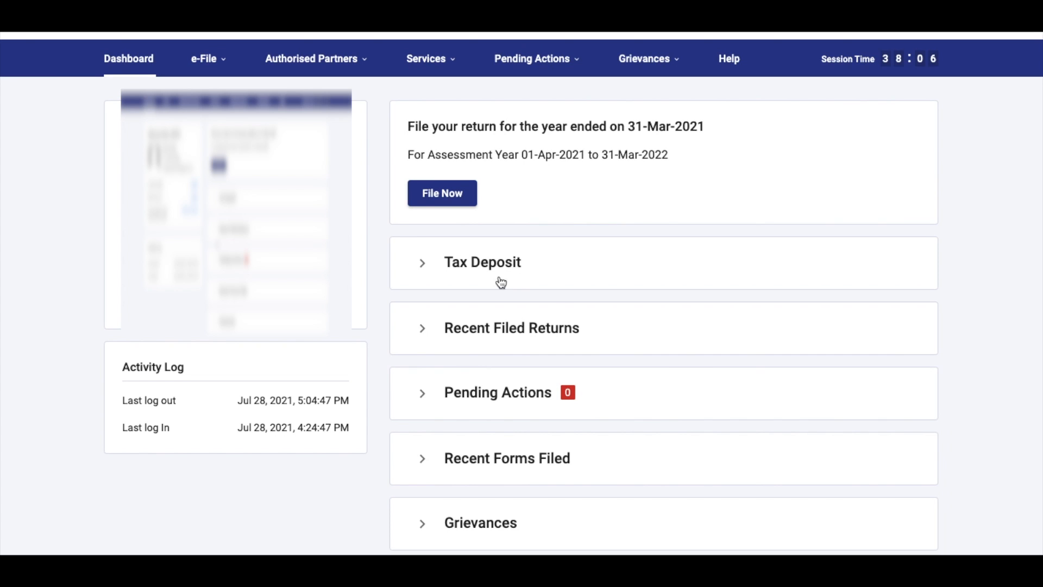
Step: Start filing an income tax return for assessment year 2021-22 (Current A.Y.) and continue to the filing mode selection
{"action": "left_click", "coordinate": [209, 60]}
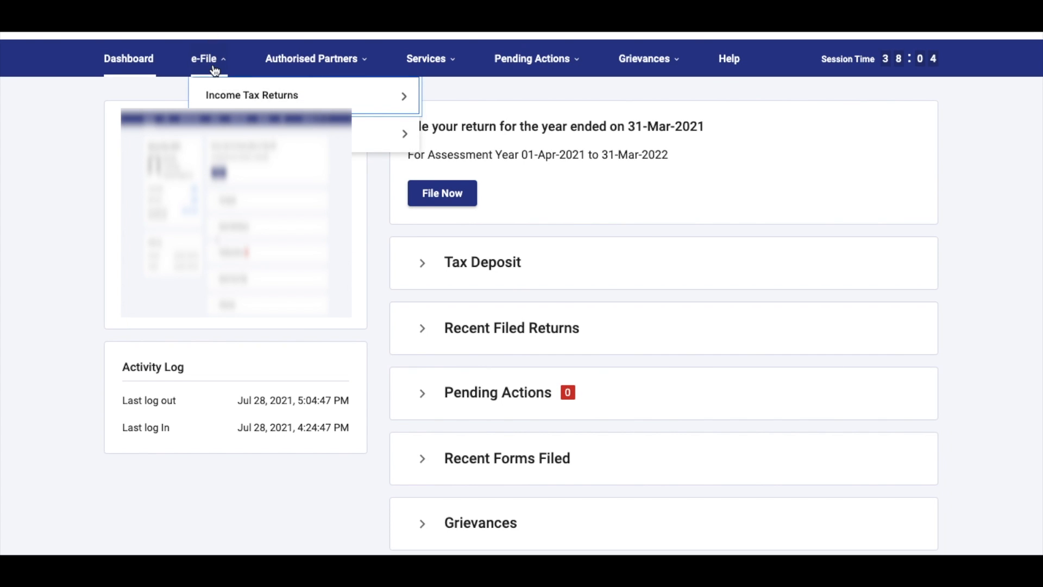
{"action": "mouse_move", "coordinate": [229, 101]}
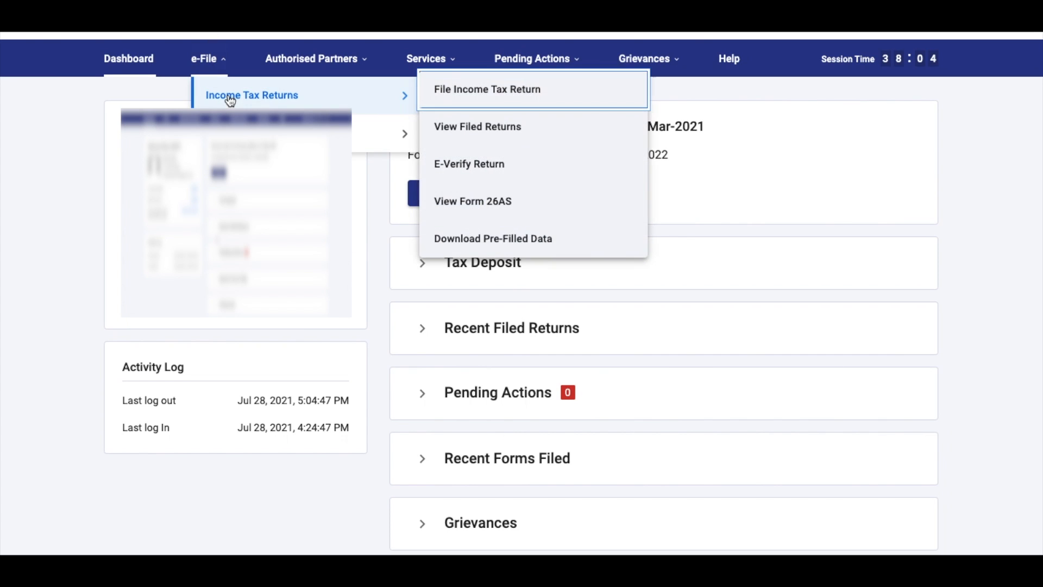
{"action": "left_click", "coordinate": [502, 99]}
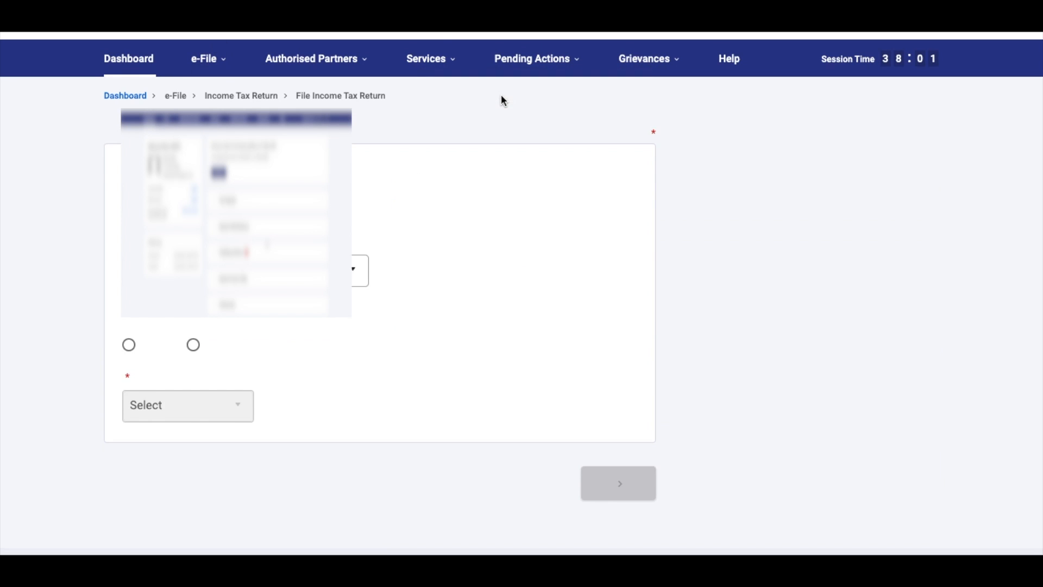
{"action": "left_click", "coordinate": [242, 225]}
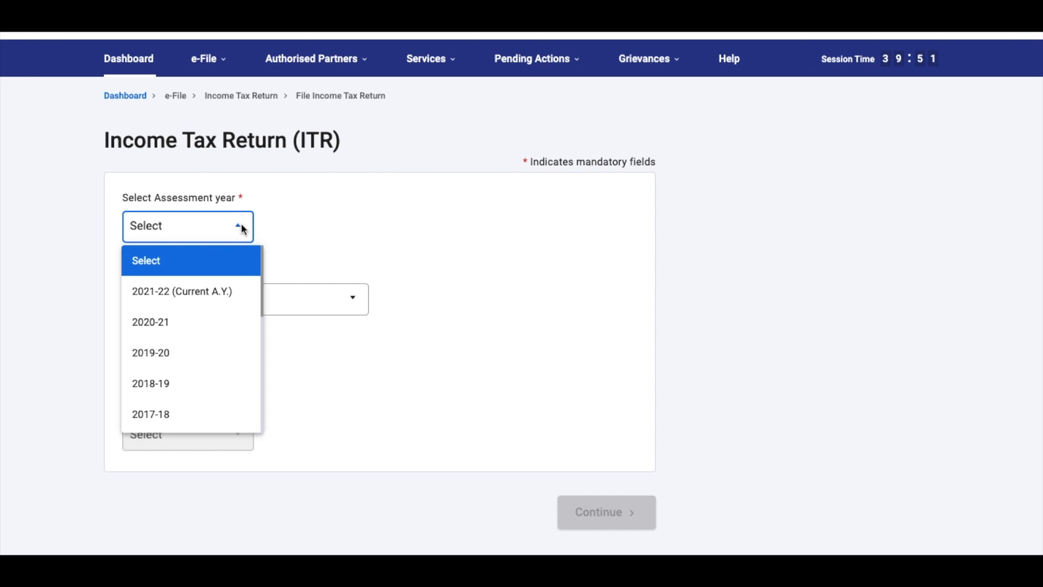
{"action": "left_click", "coordinate": [231, 302]}
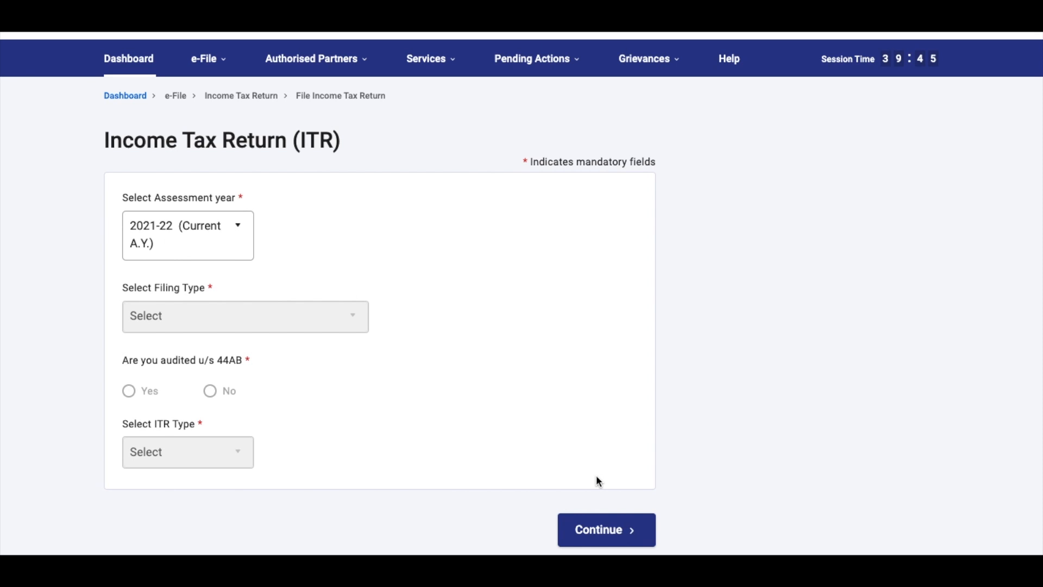
{"action": "scroll", "coordinate": [595, 480], "scroll_direction": "down", "scroll_amount": 1}
{"action": "left_click", "coordinate": [612, 514]}
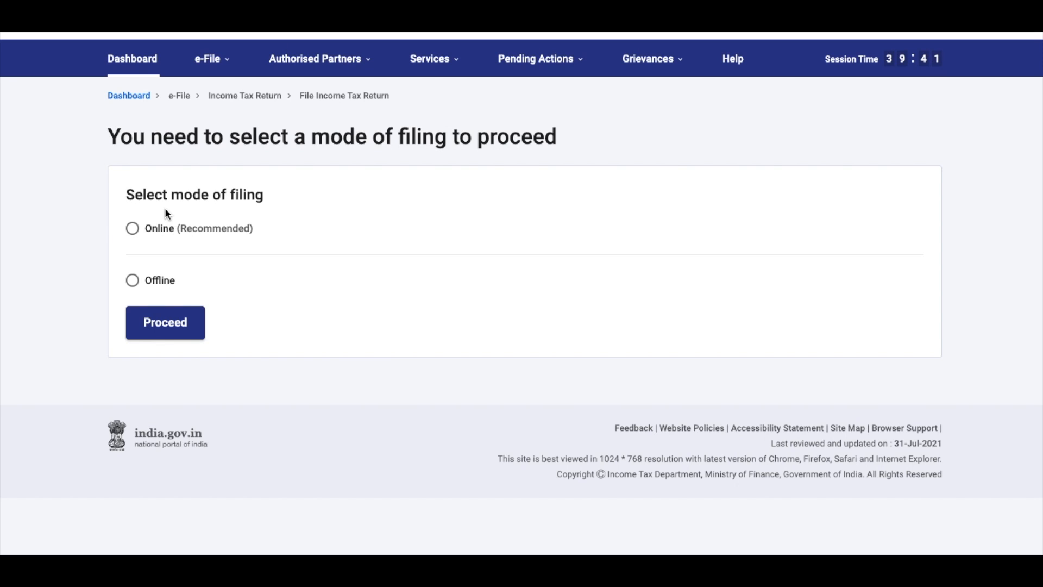
Step: Select the Online mode of filing and start a new filing
{"action": "left_click", "coordinate": [133, 236]}
{"action": "left_click", "coordinate": [169, 326]}
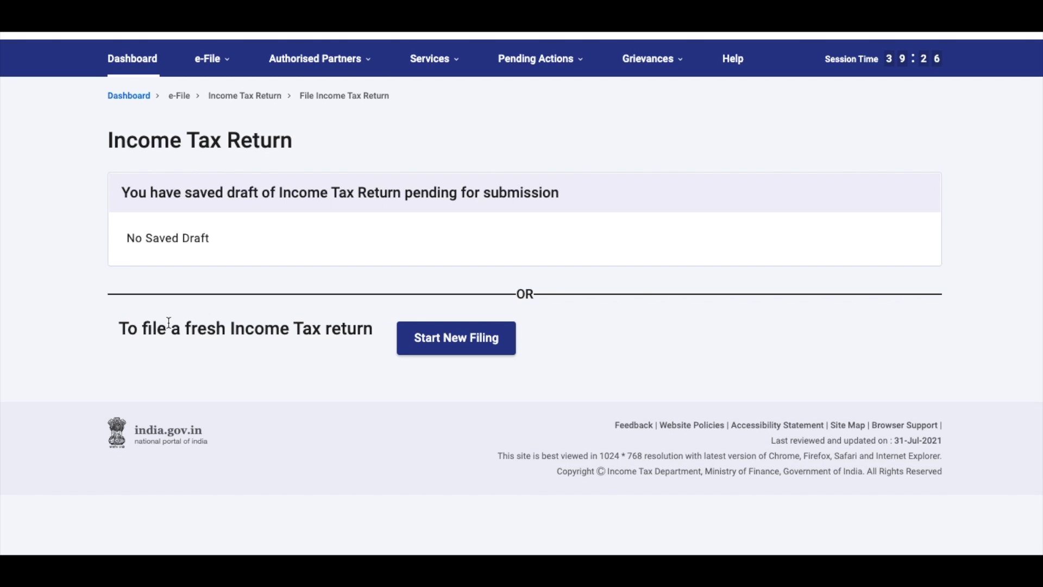
{"action": "left_click", "coordinate": [445, 352]}
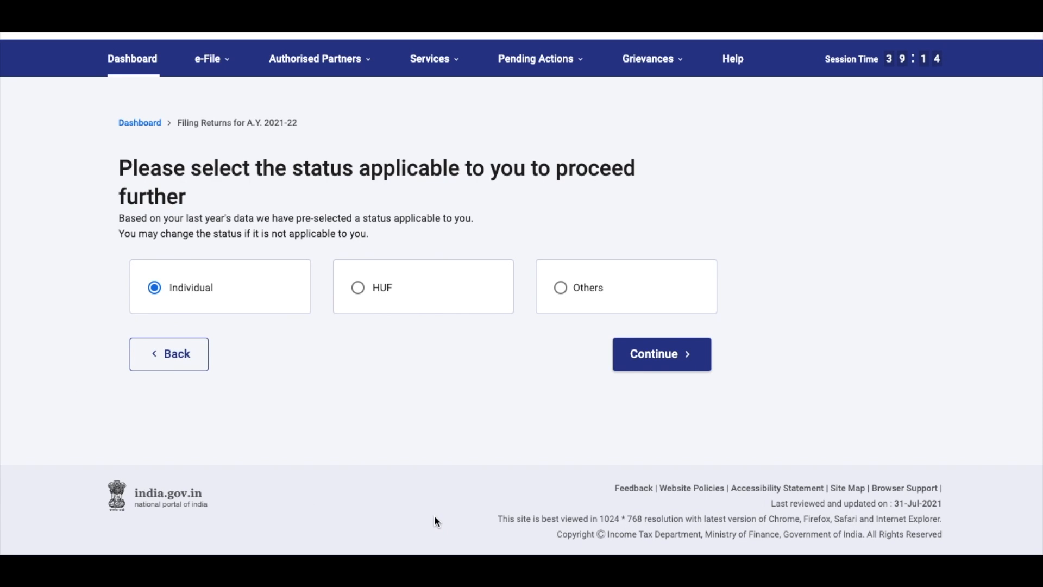
Step: Continue with the Individual status and proceed with the ITR-1 form
{"action": "left_click", "coordinate": [656, 367]}
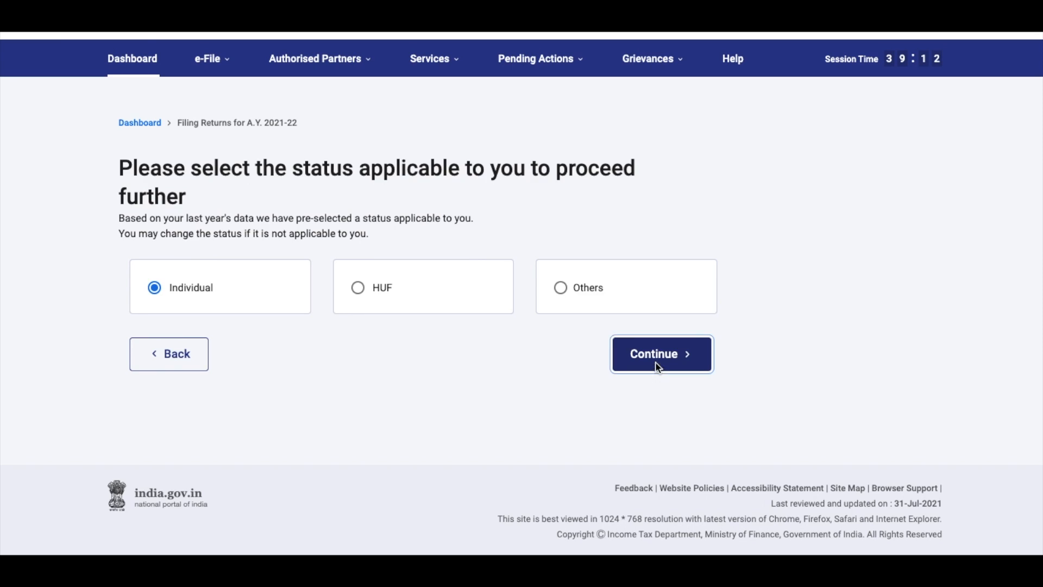
{"action": "left_click", "coordinate": [603, 310]}
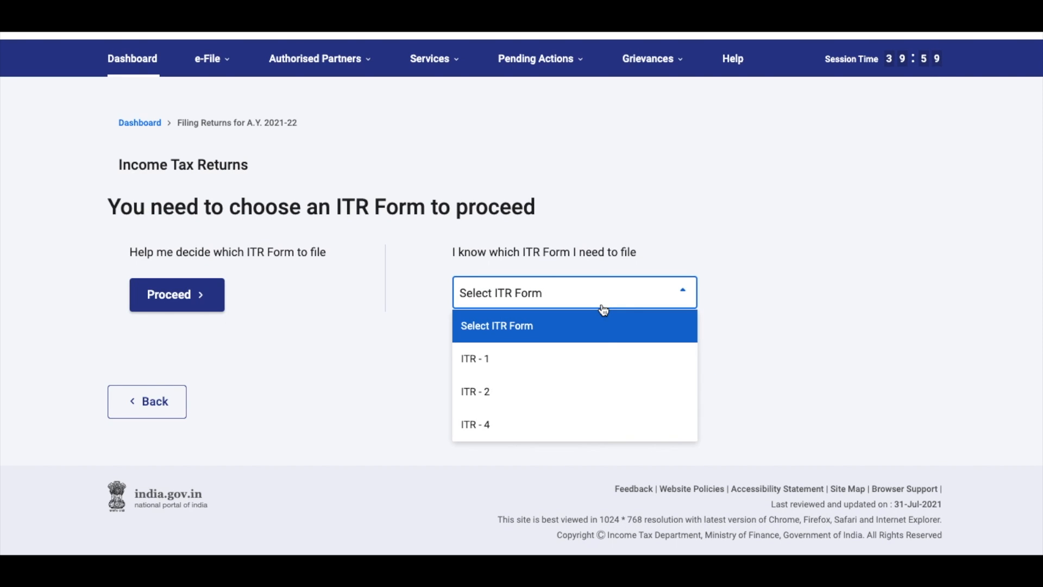
{"action": "left_click", "coordinate": [610, 366]}
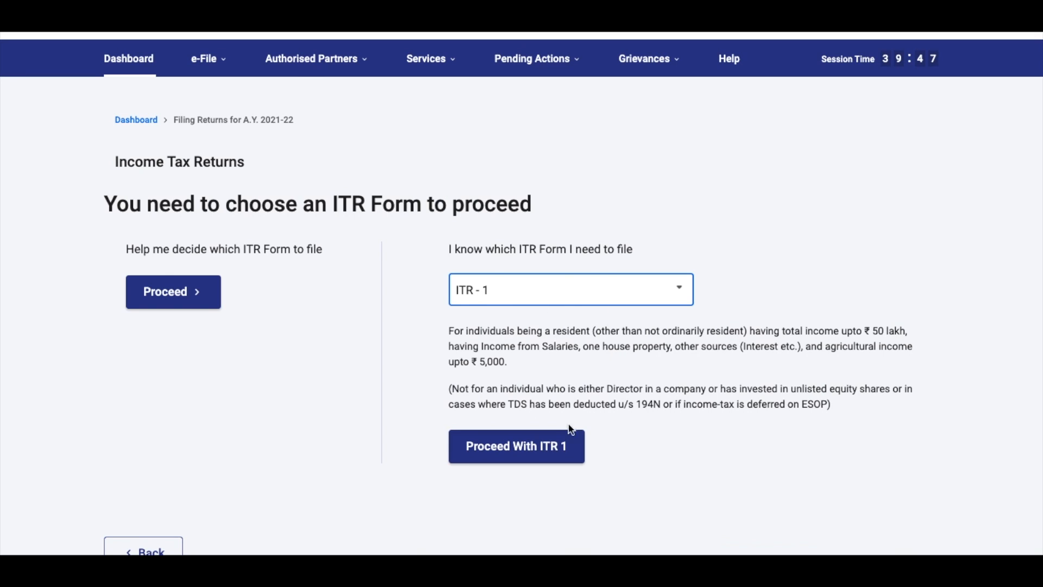
{"action": "left_click", "coordinate": [549, 450]}
Step: Get started with ITR-1 and give taxable income above the basic exemption limit as the reason for filing
{"action": "scroll", "coordinate": [458, 431], "scroll_direction": "down", "scroll_amount": 1}
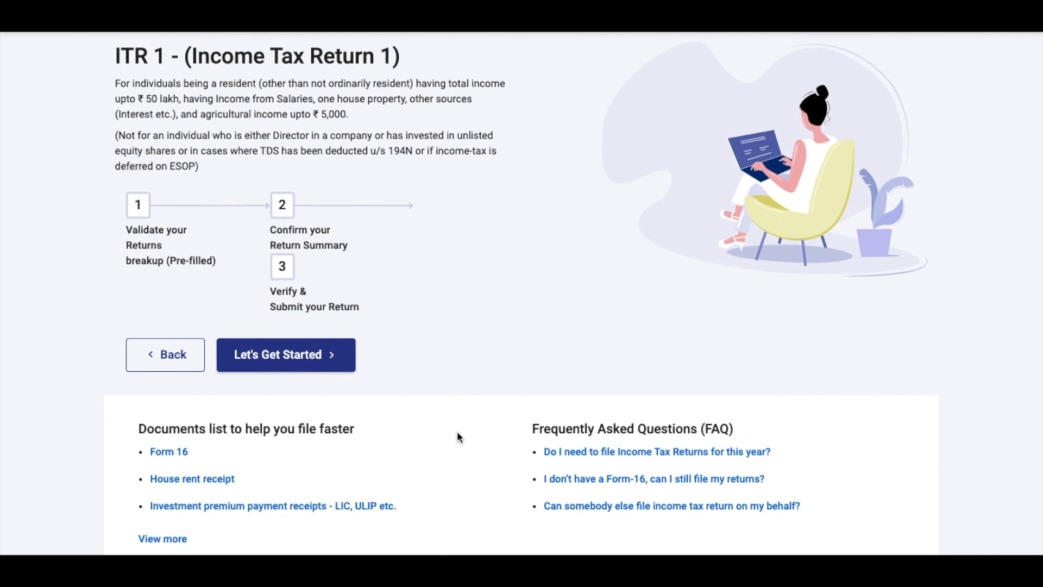
{"action": "scroll", "coordinate": [457, 433], "scroll_direction": "down", "scroll_amount": 2}
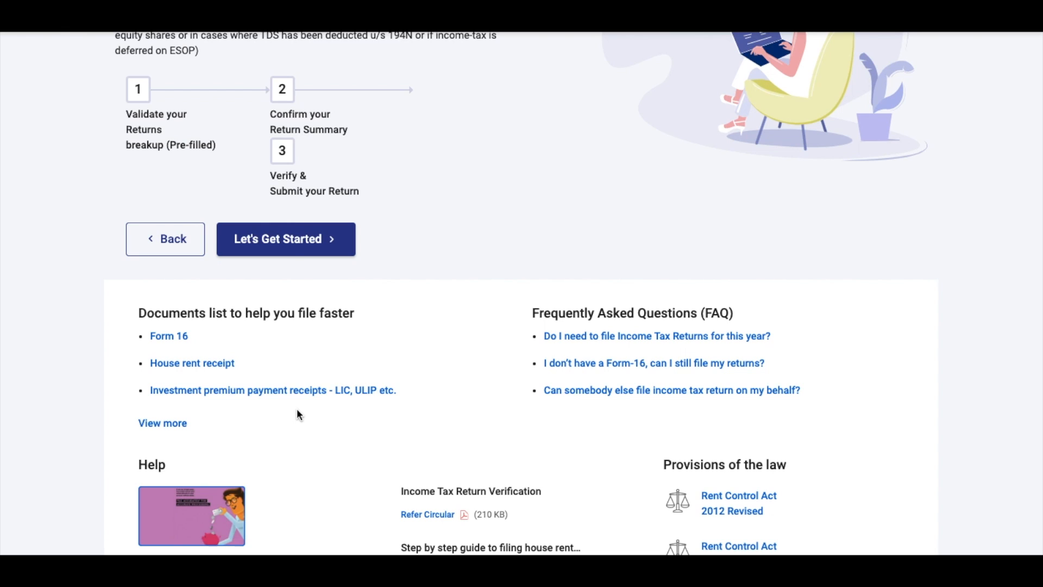
{"action": "left_click", "coordinate": [266, 237]}
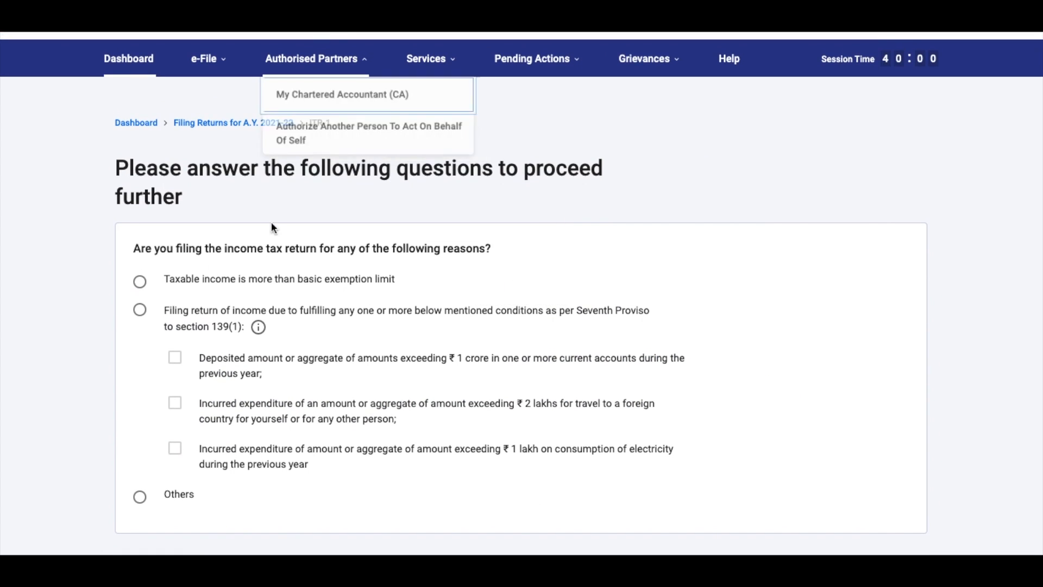
{"action": "scroll", "coordinate": [343, 357], "scroll_direction": "down", "scroll_amount": 1}
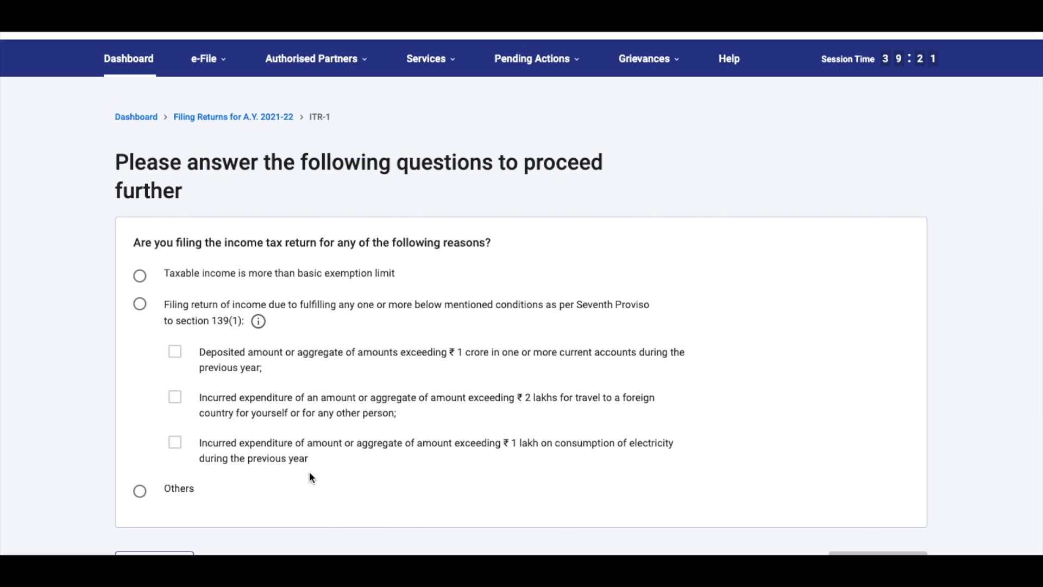
{"action": "left_click", "coordinate": [141, 276]}
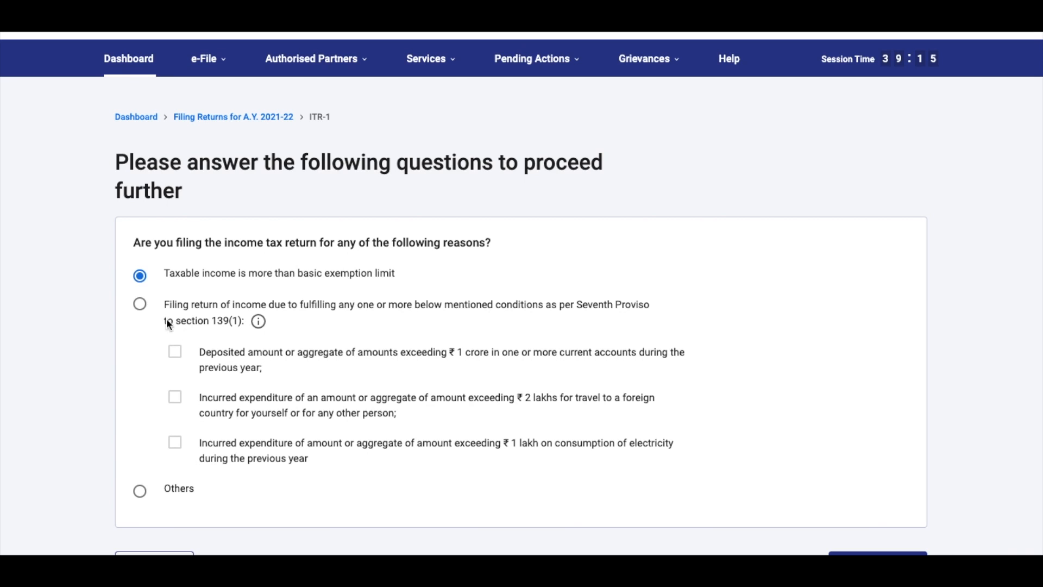
{"action": "scroll", "coordinate": [826, 501], "scroll_direction": "down", "scroll_amount": 1}
{"action": "left_click", "coordinate": [842, 516]}
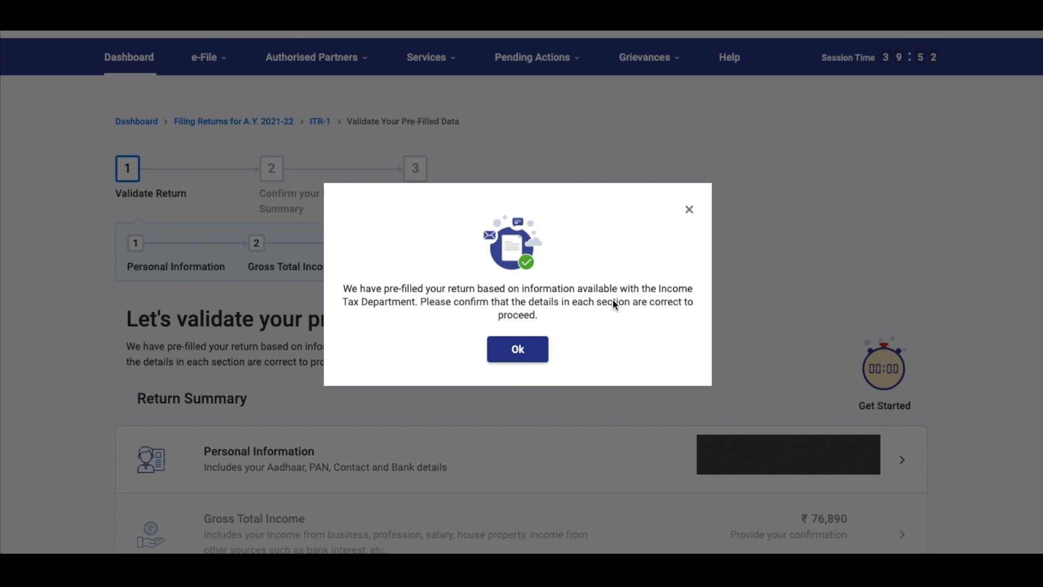
Step: Dismiss the pre-filled data notice and set Nature of Employment to Others in the Personal Information section
{"action": "left_click", "coordinate": [518, 349]}
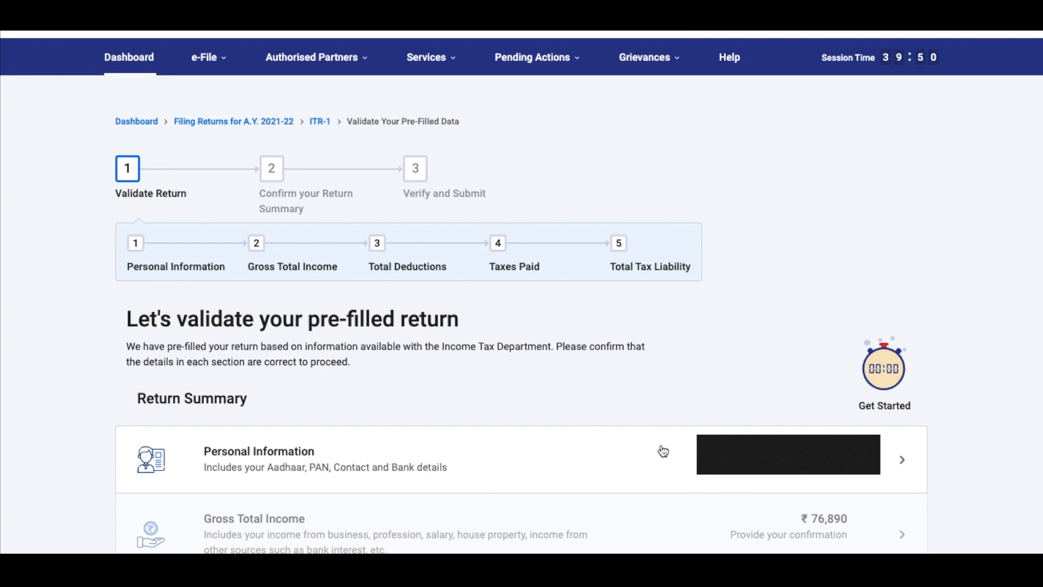
{"action": "left_click", "coordinate": [783, 474]}
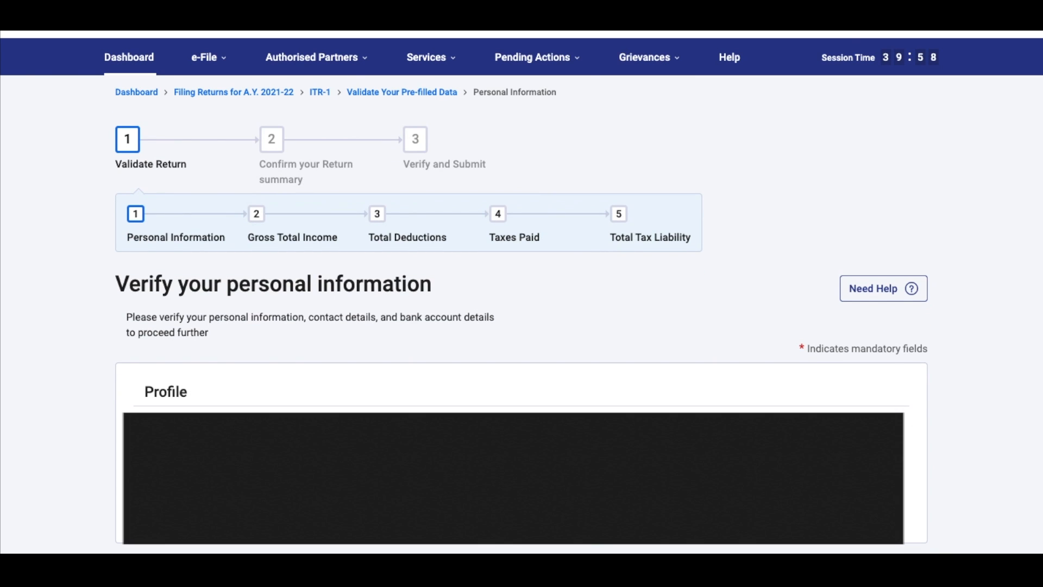
{"action": "scroll", "coordinate": [522, 295], "scroll_direction": "down", "scroll_amount": 1}
{"action": "scroll", "coordinate": [521, 296], "scroll_direction": "up", "scroll_amount": 1}
{"action": "scroll", "coordinate": [522, 296], "scroll_direction": "down", "scroll_amount": 1}
{"action": "scroll", "coordinate": [679, 483], "scroll_direction": "down", "scroll_amount": 1}
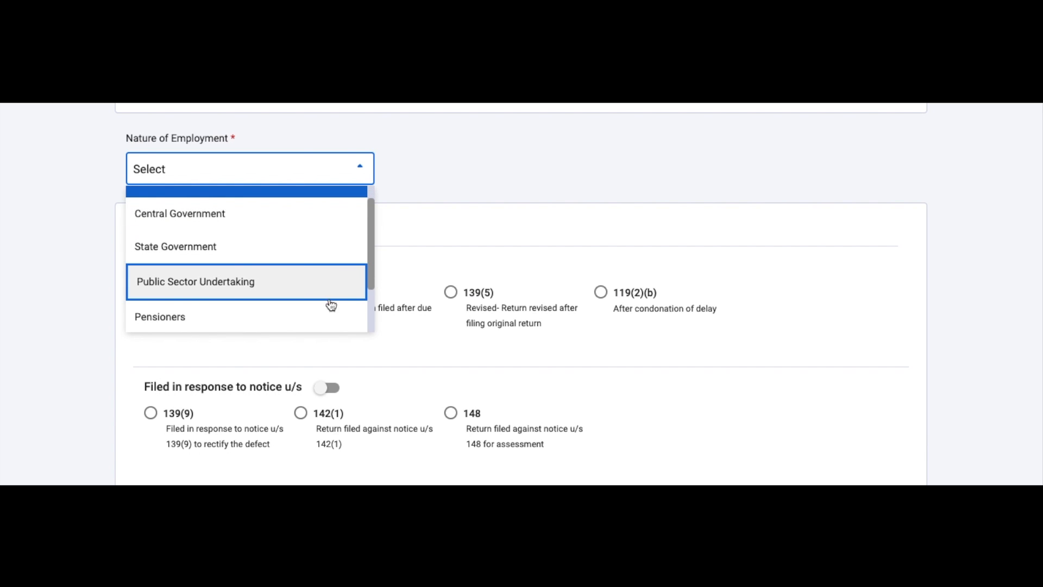
{"action": "scroll", "coordinate": [331, 299], "scroll_direction": "down", "scroll_amount": 2}
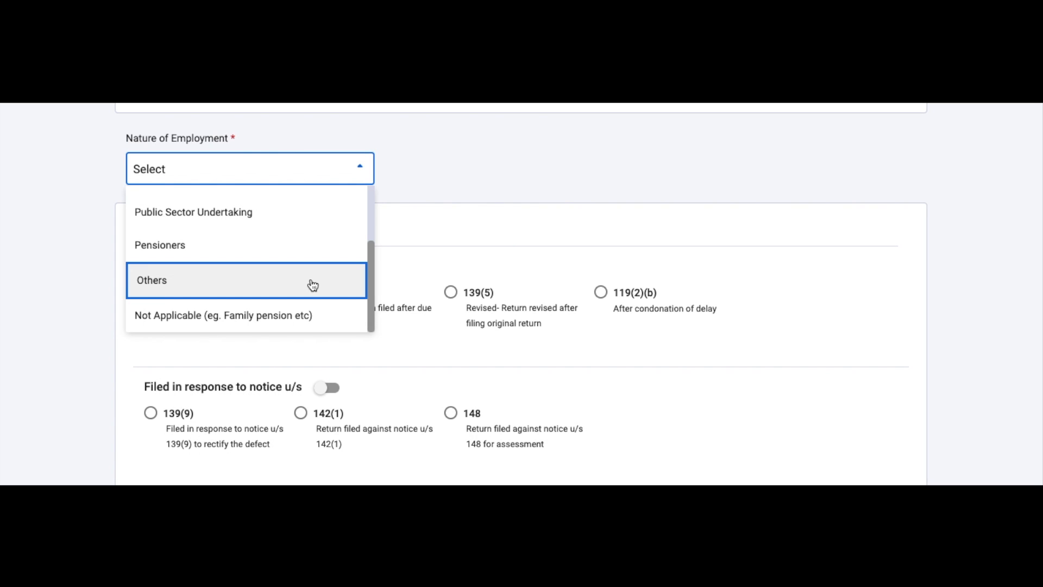
{"action": "left_click", "coordinate": [312, 285]}
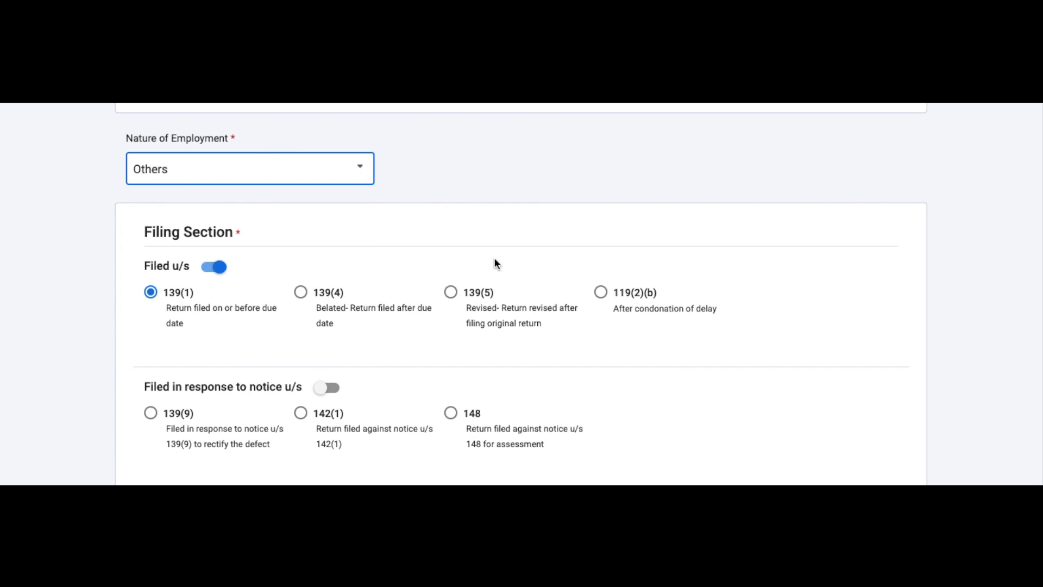
Step: Answer No to opting for the new tax regime u/s 115BAC and confirm the Personal Information section
{"action": "scroll", "coordinate": [494, 257], "scroll_direction": "down", "scroll_amount": 3}
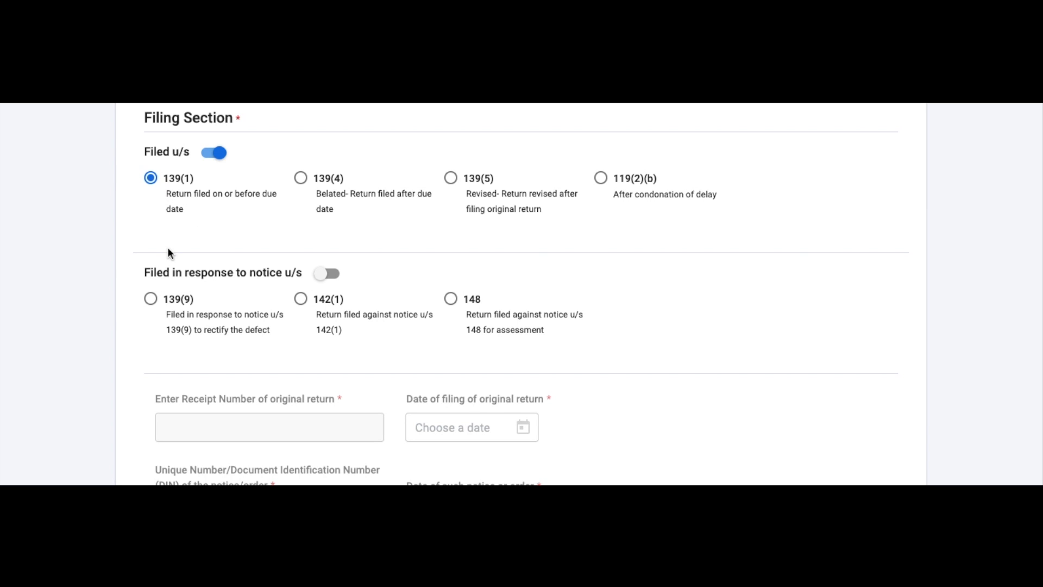
{"action": "scroll", "coordinate": [167, 249], "scroll_direction": "down", "scroll_amount": 7}
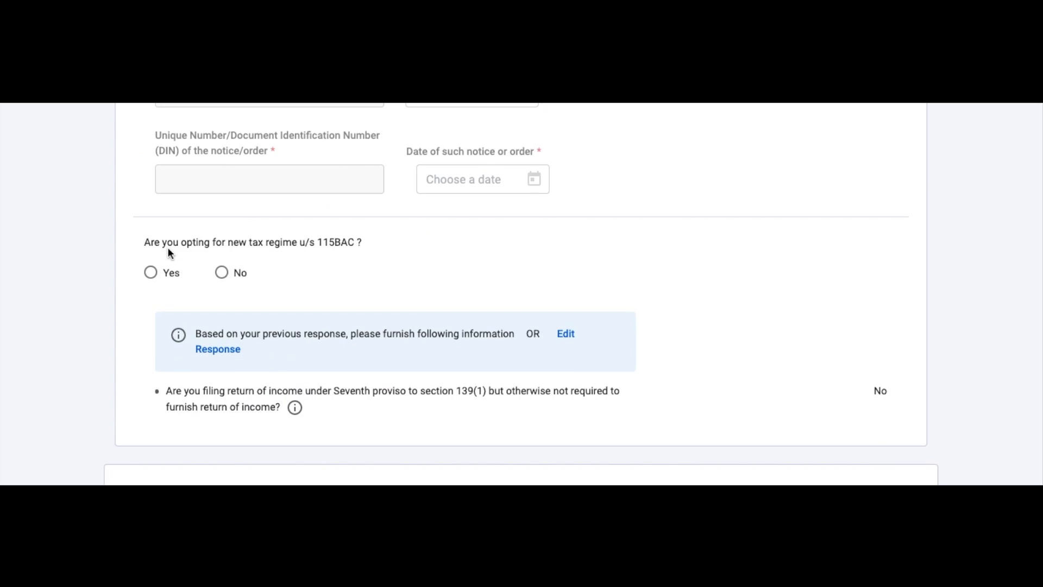
{"action": "scroll", "coordinate": [169, 253], "scroll_direction": "down", "scroll_amount": 1}
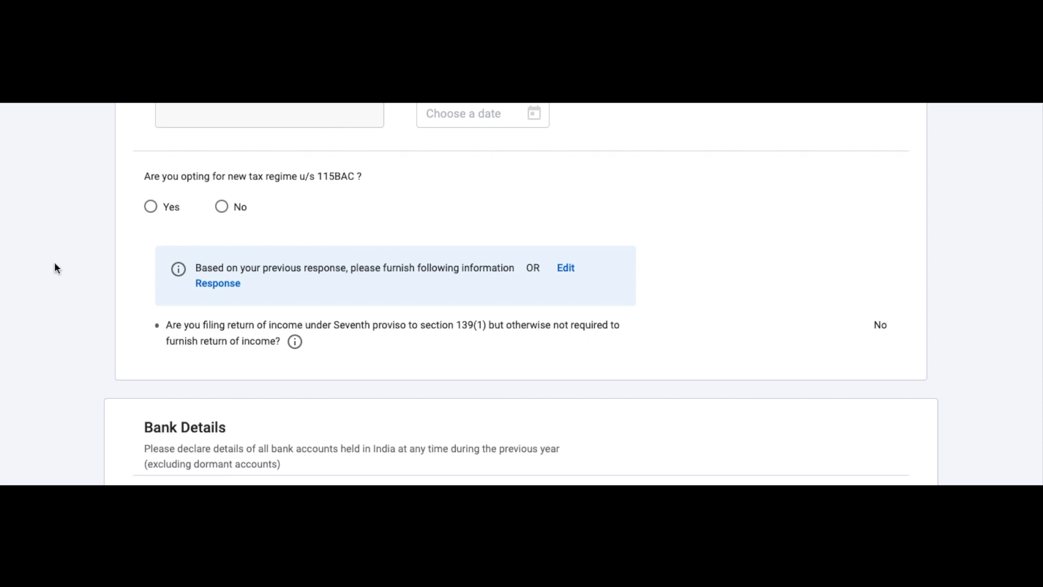
{"action": "left_click", "coordinate": [223, 209]}
{"action": "scroll", "coordinate": [423, 374], "scroll_direction": "down", "scroll_amount": 3}
{"action": "scroll", "coordinate": [423, 379], "scroll_direction": "down", "scroll_amount": 6}
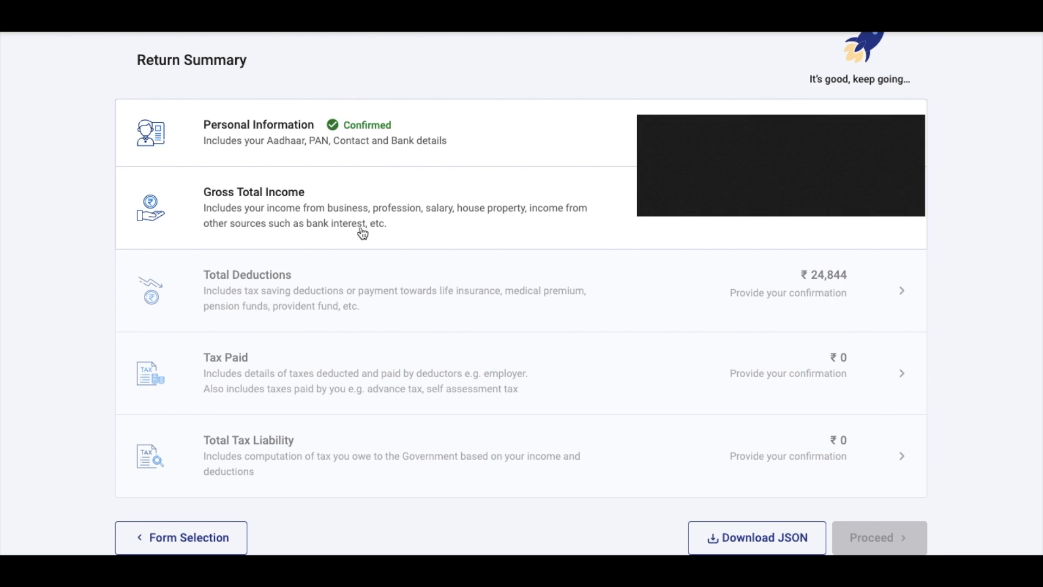
Step: Open the Gross Total Income section and answer Yes to claiming the House Rent Allowance exemption
{"action": "left_click", "coordinate": [188, 225]}
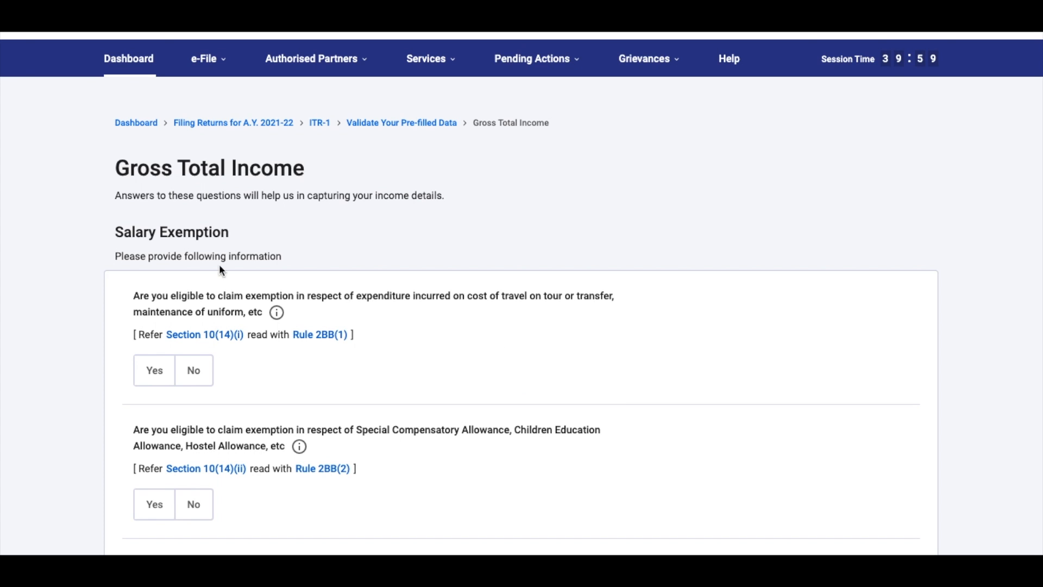
{"action": "scroll", "coordinate": [353, 331], "scroll_direction": "down", "scroll_amount": 4}
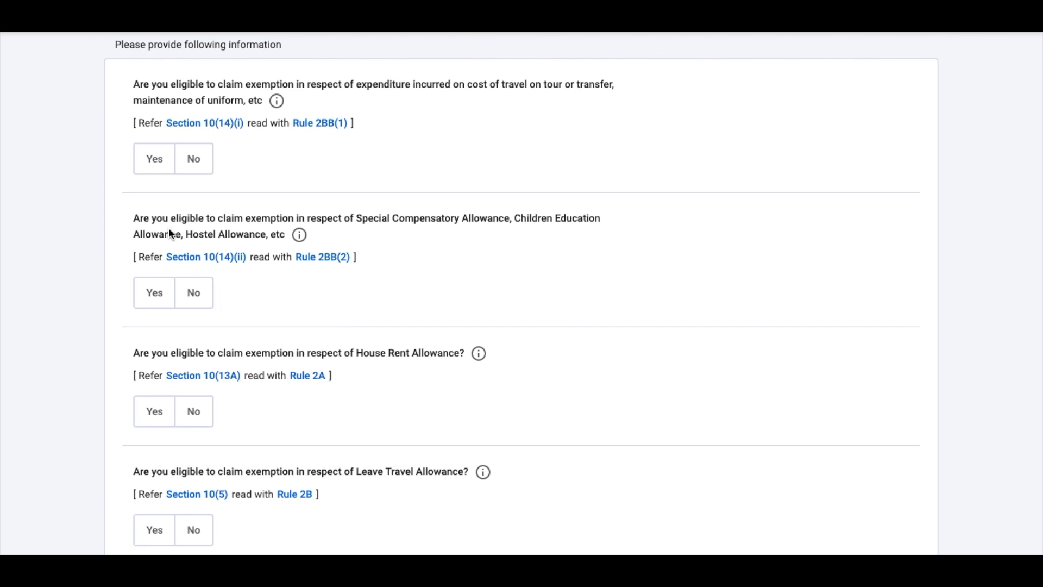
{"action": "scroll", "coordinate": [338, 340], "scroll_direction": "down", "scroll_amount": 1}
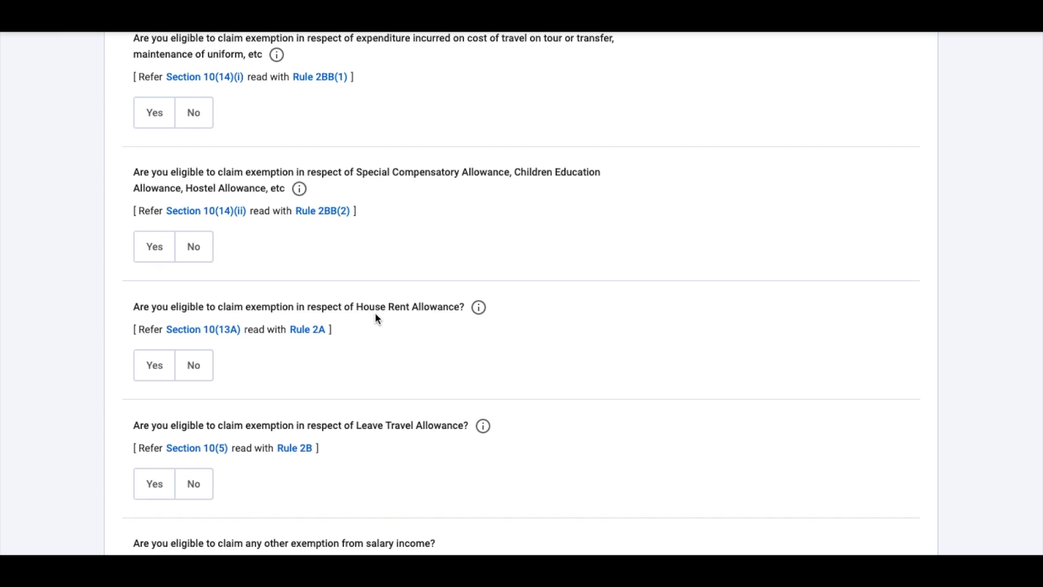
{"action": "left_click", "coordinate": [167, 374]}
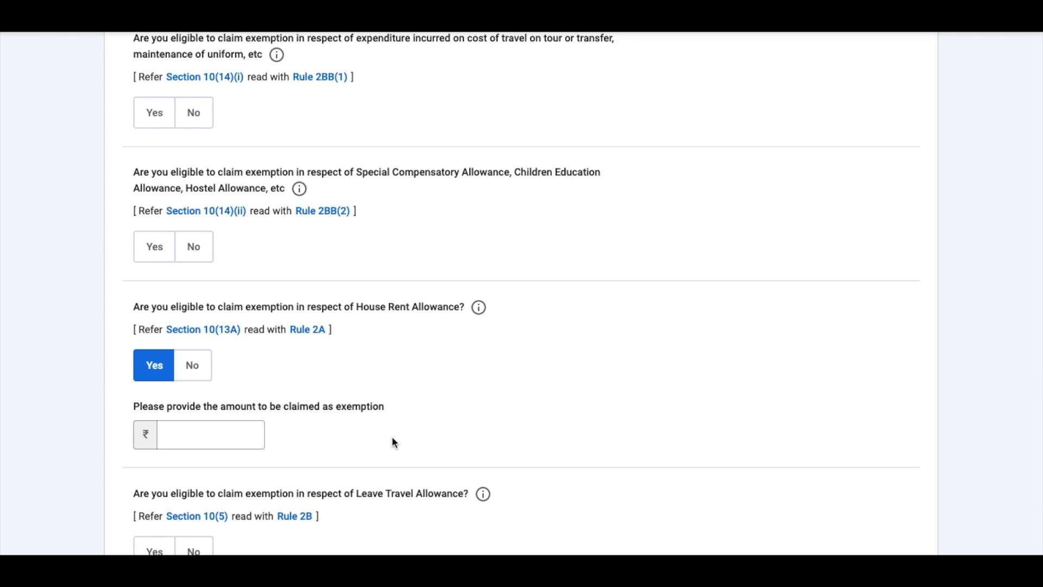
Step: Skip the salary exemption questions and go on to the income source details
{"action": "scroll", "coordinate": [392, 439], "scroll_direction": "down", "scroll_amount": 6}
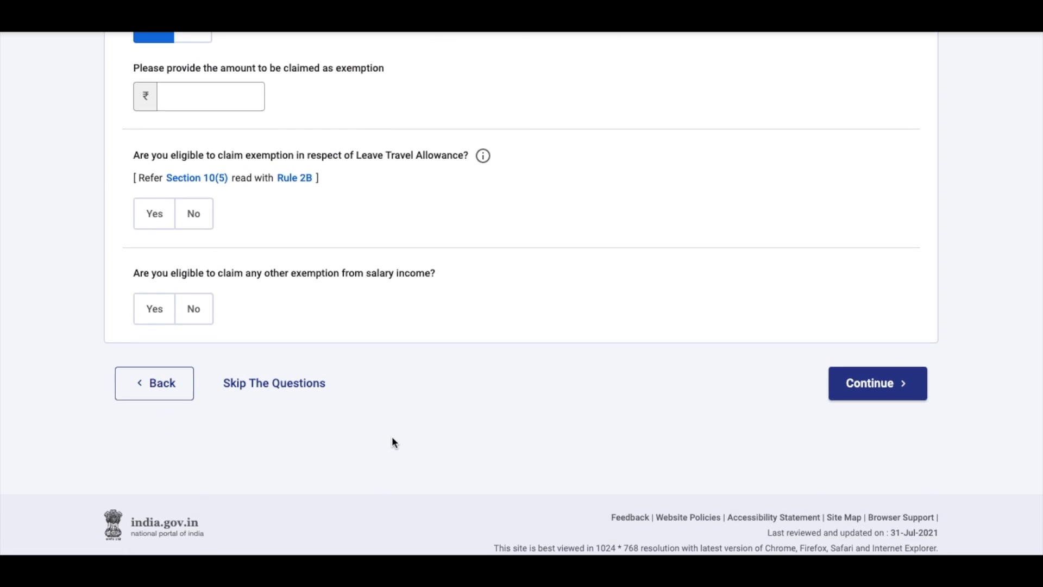
{"action": "left_click", "coordinate": [271, 395]}
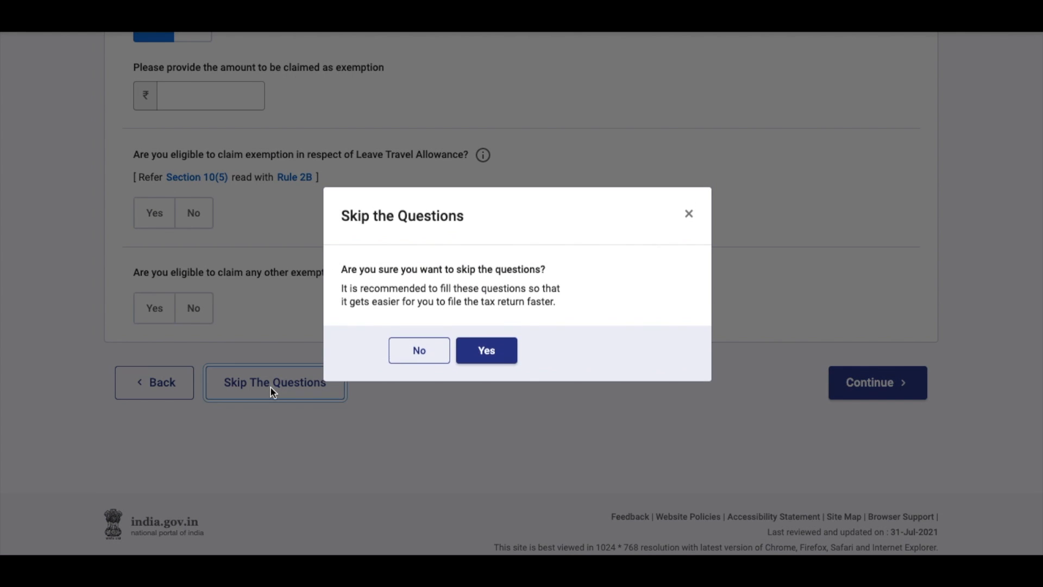
{"action": "left_click", "coordinate": [503, 351]}
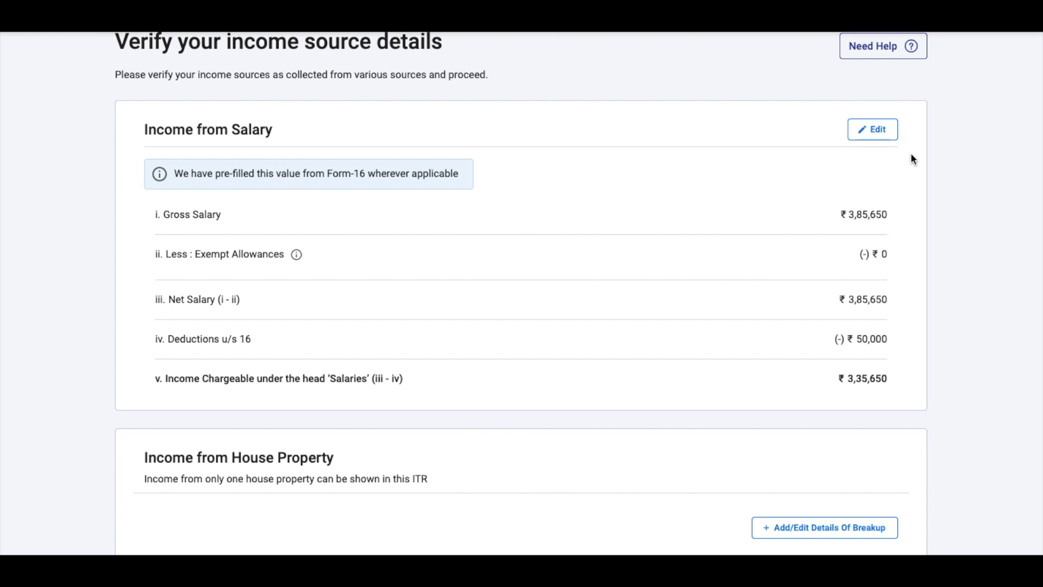
Step: Open Income from Salary for editing and examine the exempt allowances, including the Sec 10(13A) house rent allowance
{"action": "left_click", "coordinate": [887, 143]}
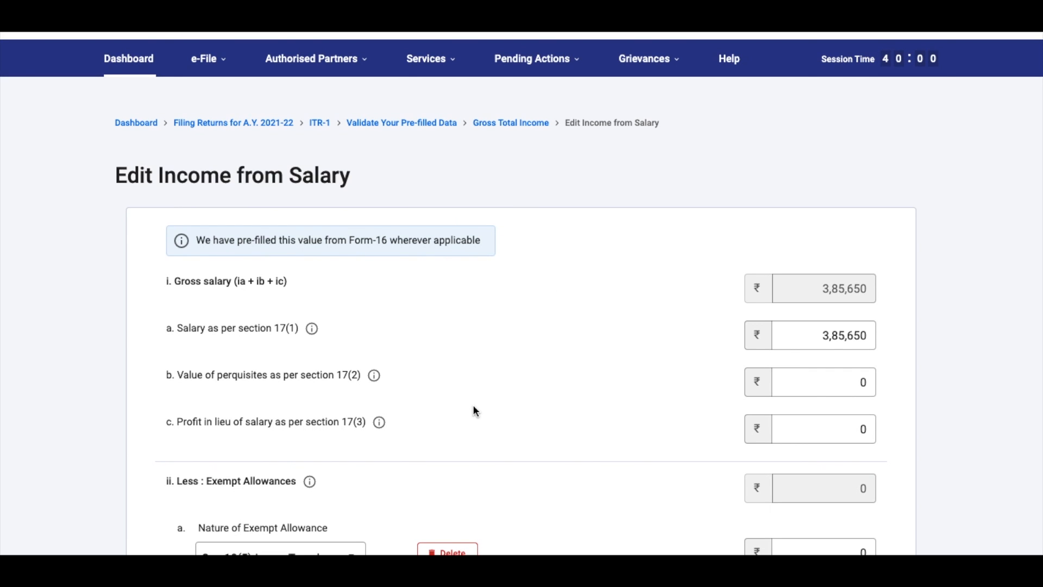
{"action": "scroll", "coordinate": [472, 405], "scroll_direction": "down", "scroll_amount": 4}
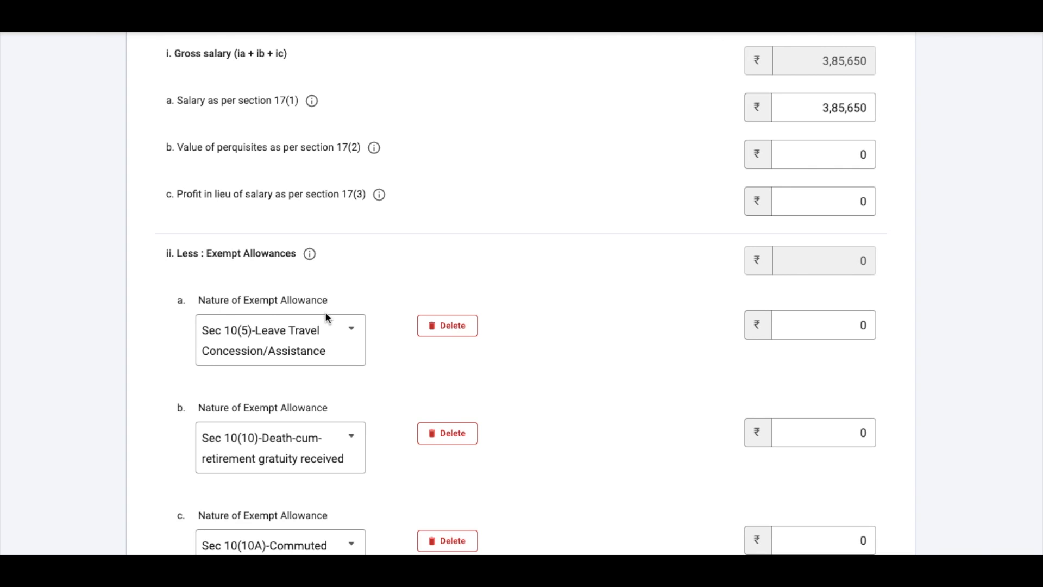
{"action": "left_click", "coordinate": [348, 353]}
{"action": "left_click", "coordinate": [347, 353]}
{"action": "scroll", "coordinate": [331, 484], "scroll_direction": "down", "scroll_amount": 5}
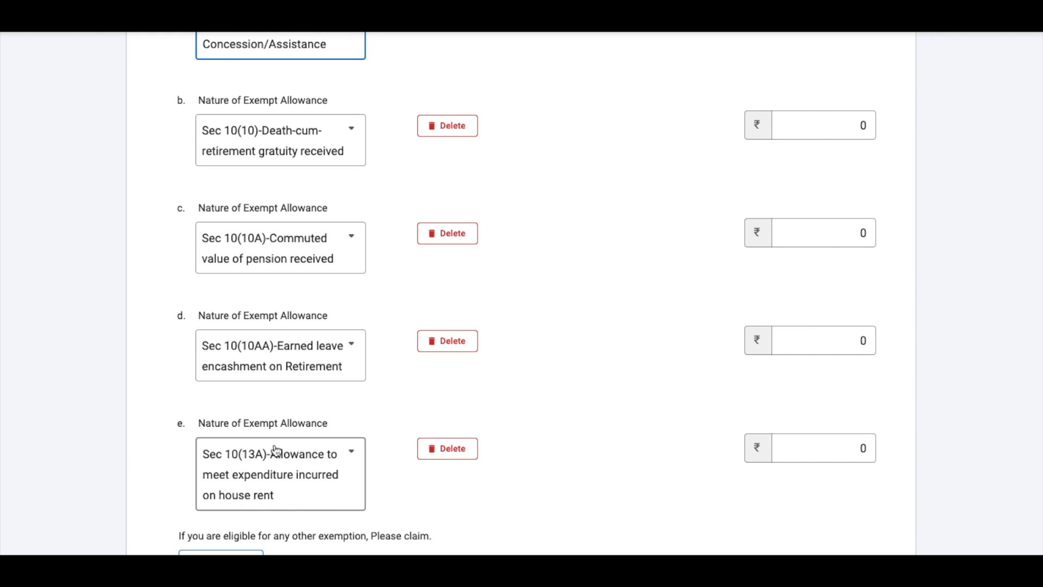
{"action": "left_click", "coordinate": [864, 448]}
{"action": "scroll", "coordinate": [863, 447], "scroll_direction": "up", "scroll_amount": 1}
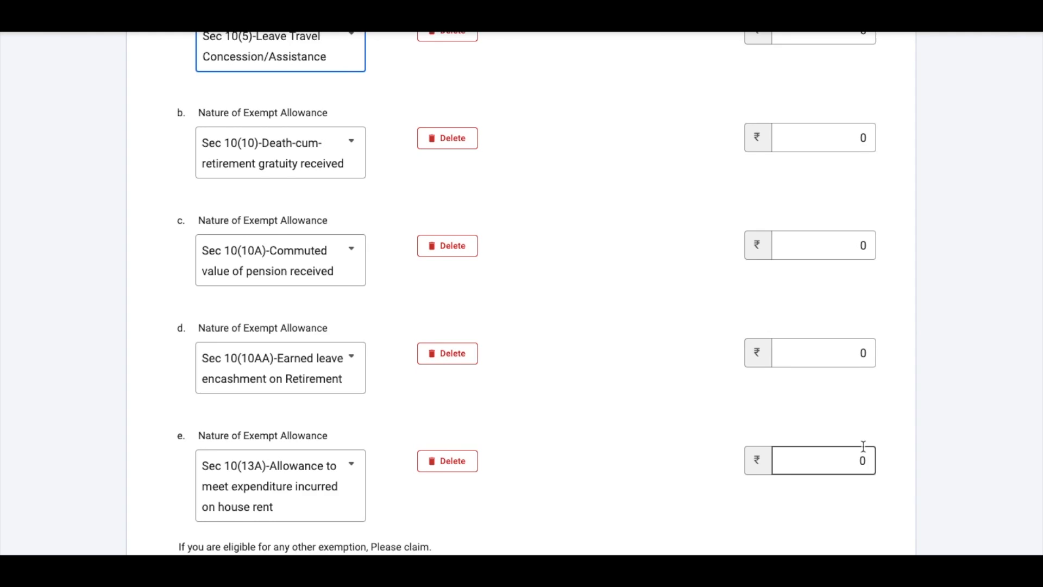
{"action": "scroll", "coordinate": [863, 447], "scroll_direction": "down", "scroll_amount": 1}
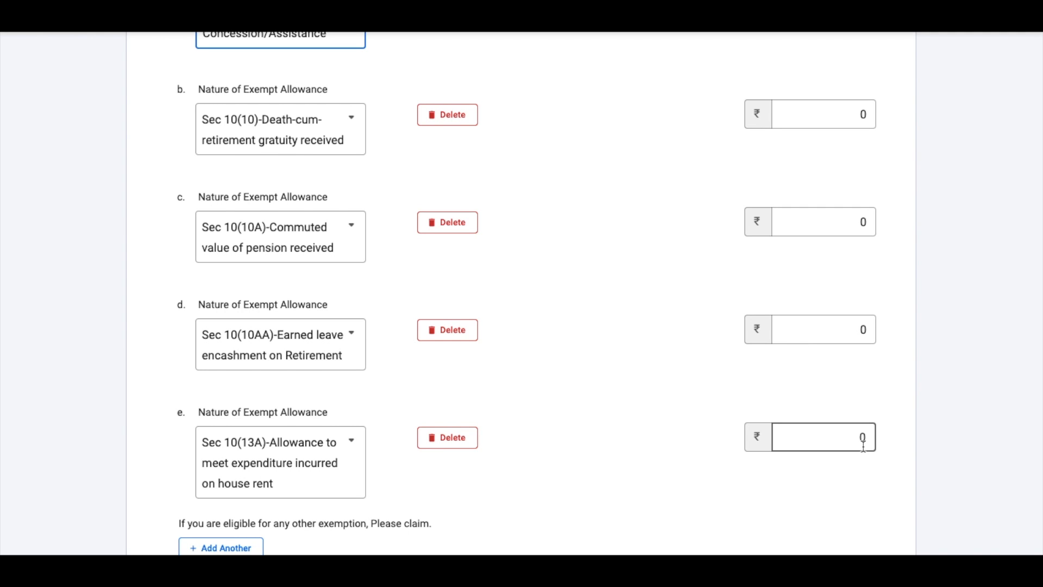
{"action": "scroll", "coordinate": [863, 446], "scroll_direction": "up", "scroll_amount": 5}
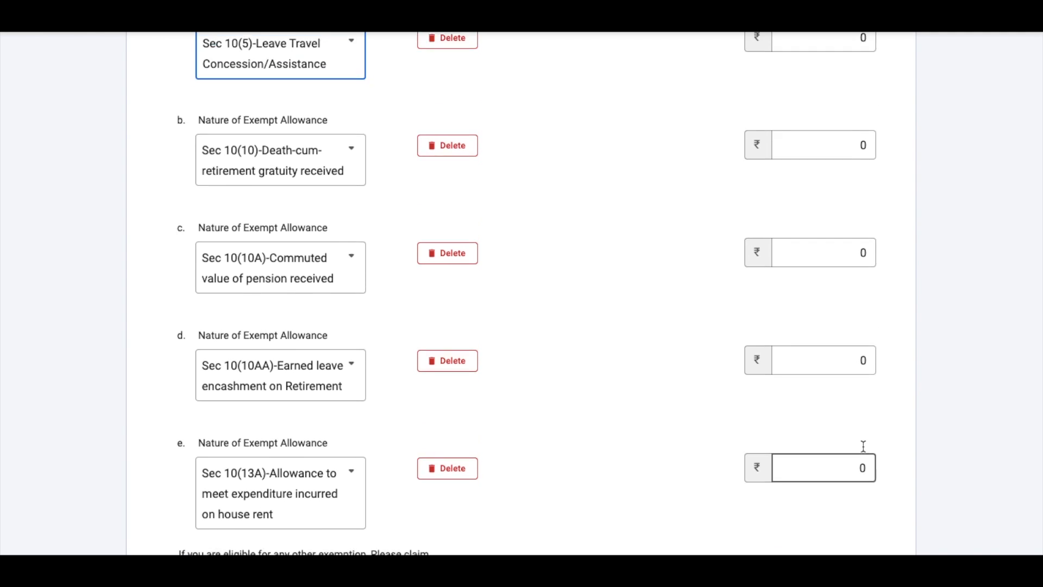
{"action": "scroll", "coordinate": [865, 451], "scroll_direction": "up", "scroll_amount": 2}
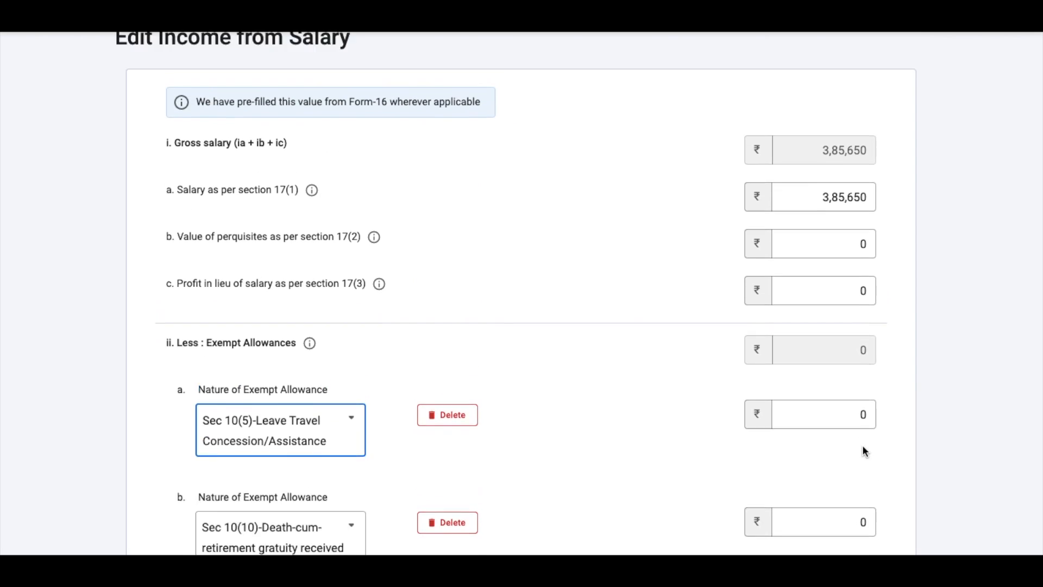
Step: Examine the deductions u/s 16 and the selectable natures of exempt allowance for the Sec 10(13A) row
{"action": "scroll", "coordinate": [749, 416], "scroll_direction": "down", "scroll_amount": 13}
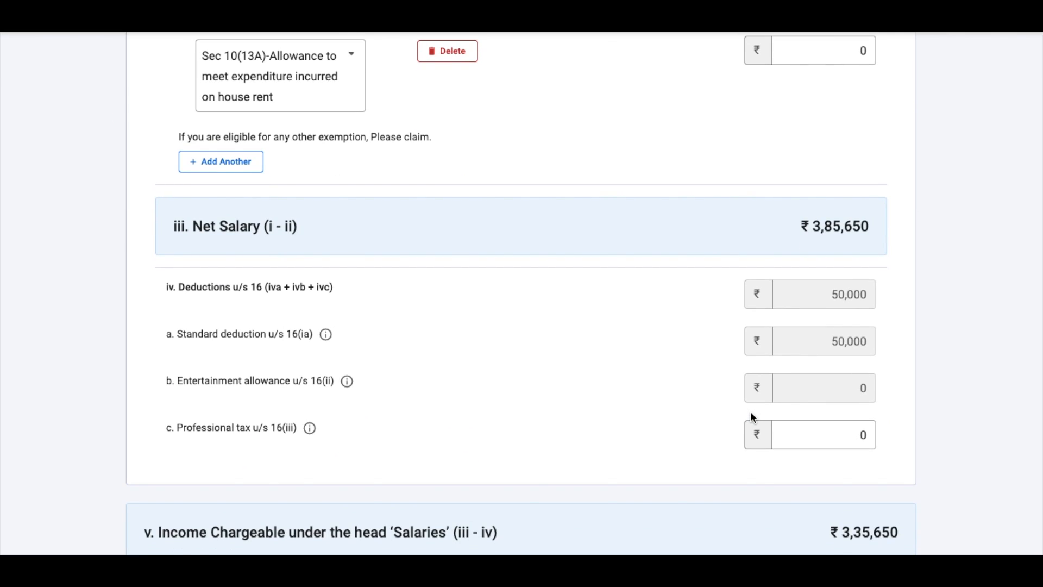
{"action": "scroll", "coordinate": [753, 417], "scroll_direction": "down", "scroll_amount": 2}
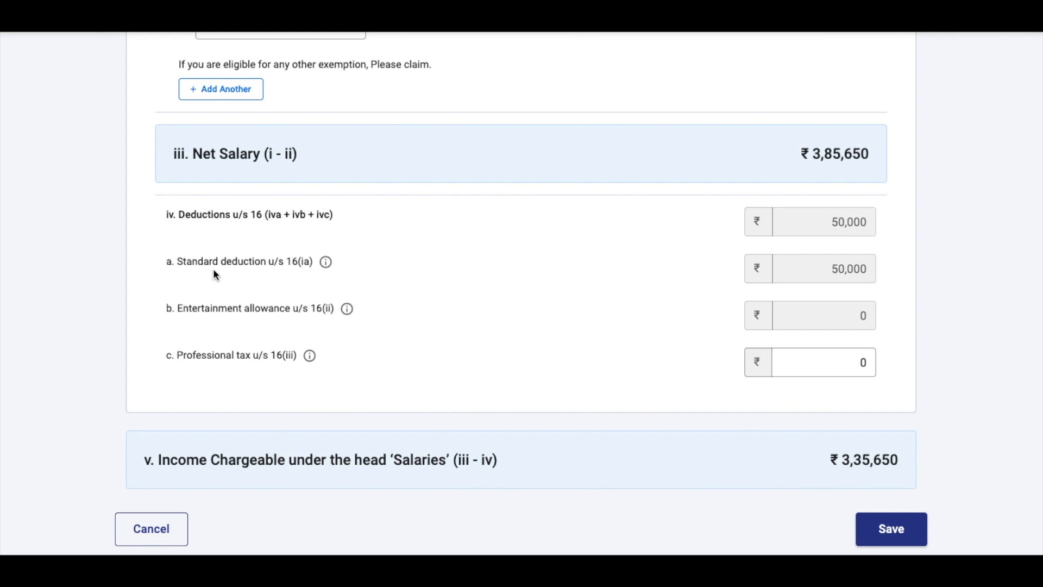
{"action": "triple_click", "coordinate": [212, 263]}
{"action": "left_click", "coordinate": [718, 225]}
{"action": "triple_click", "coordinate": [235, 357]}
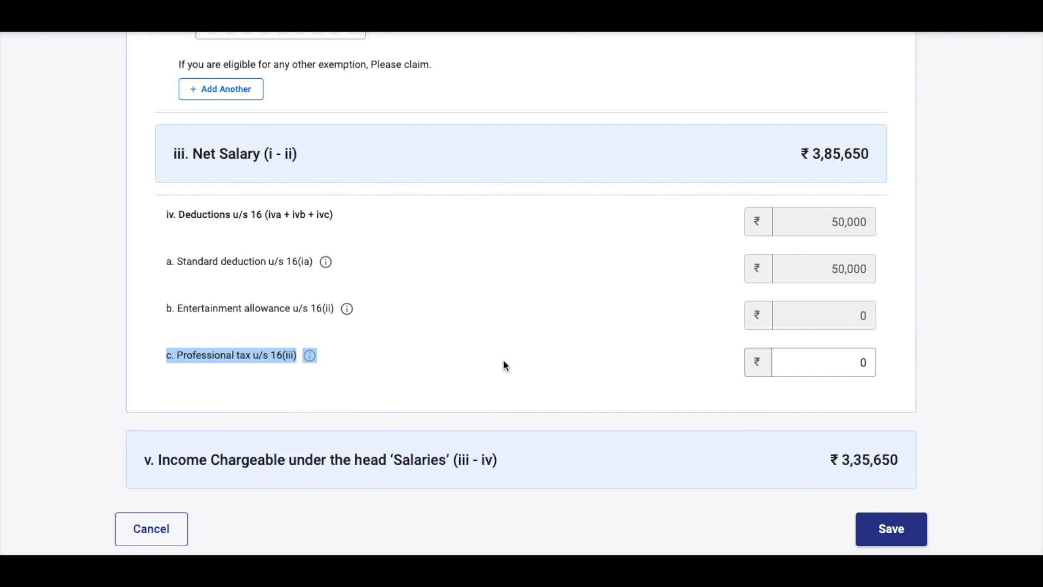
{"action": "left_click", "coordinate": [647, 362]}
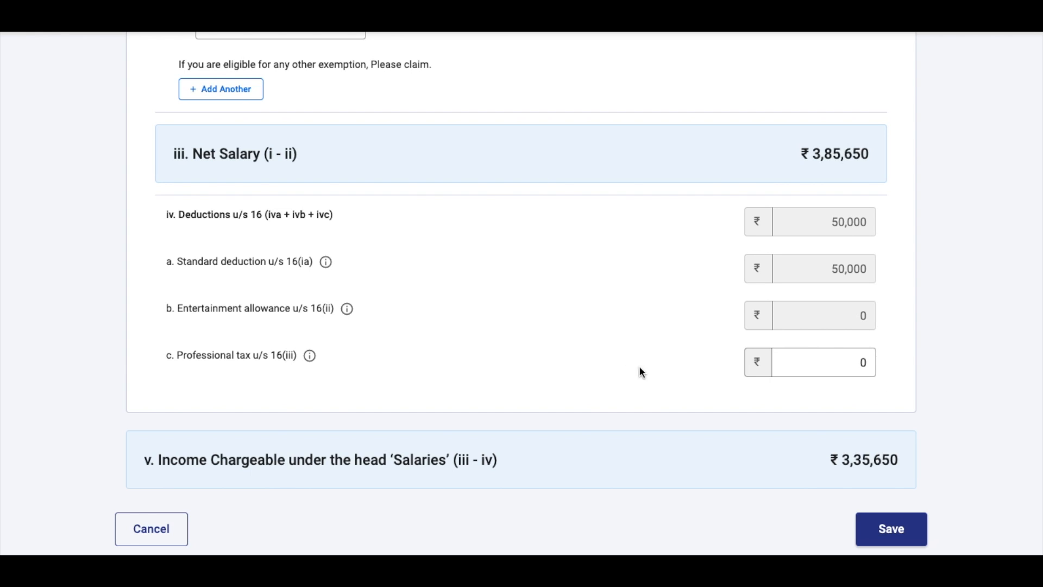
{"action": "scroll", "coordinate": [632, 376], "scroll_direction": "up", "scroll_amount": 20}
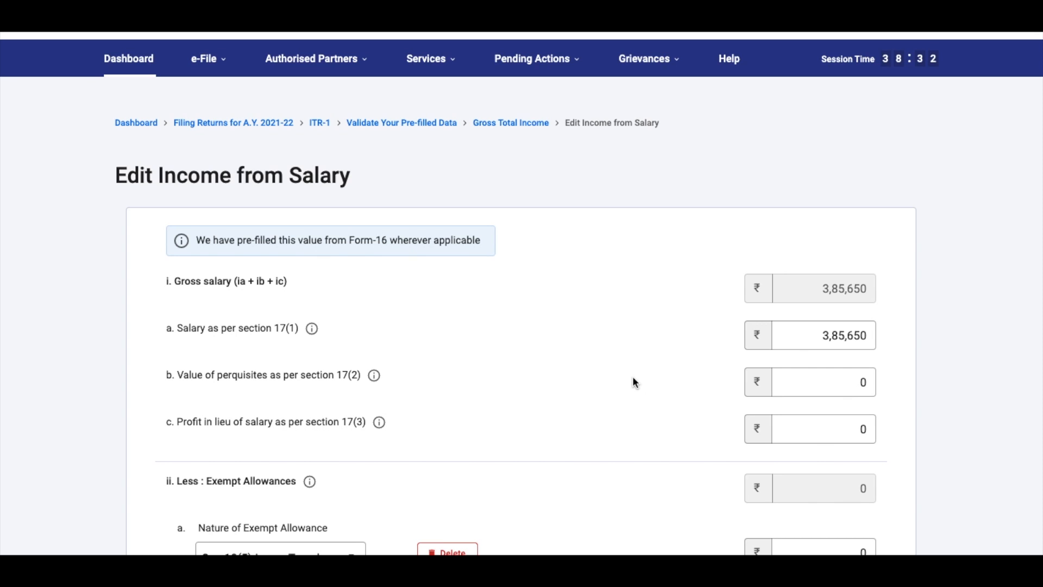
{"action": "scroll", "coordinate": [632, 377], "scroll_direction": "down", "scroll_amount": 10}
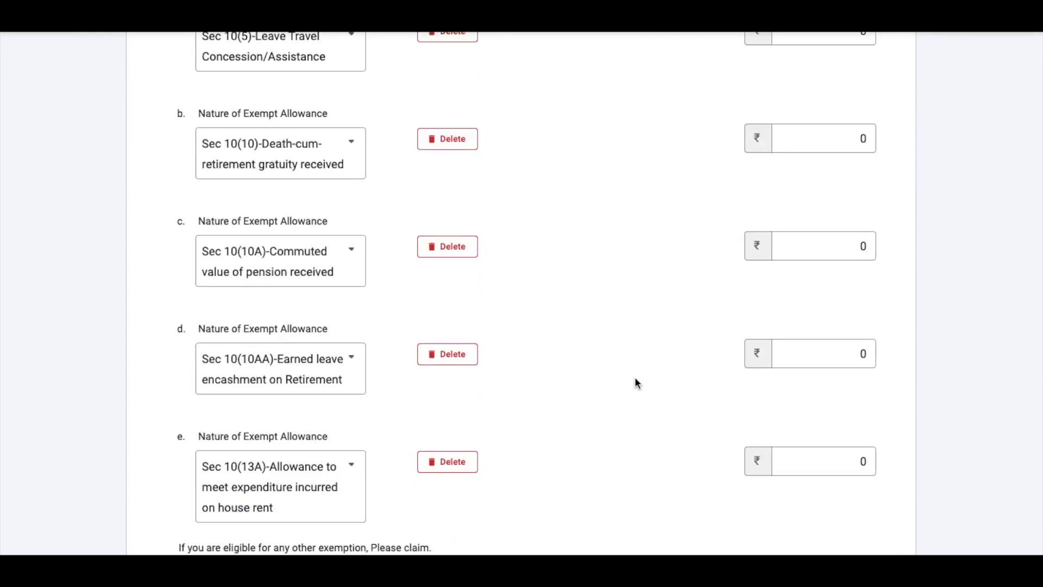
{"action": "scroll", "coordinate": [637, 383], "scroll_direction": "up", "scroll_amount": 1}
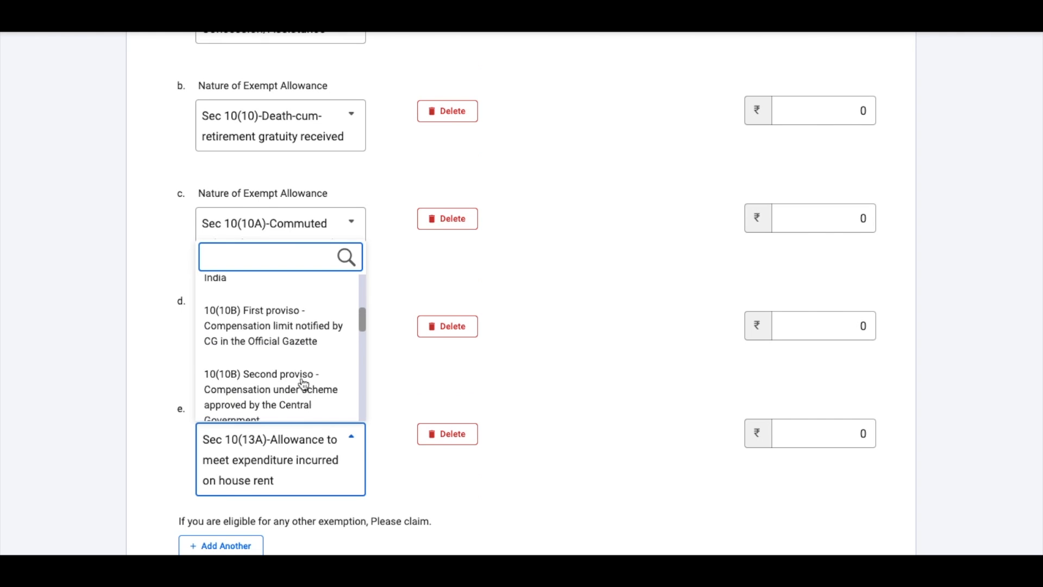
{"action": "scroll", "coordinate": [302, 381], "scroll_direction": "up", "scroll_amount": 5}
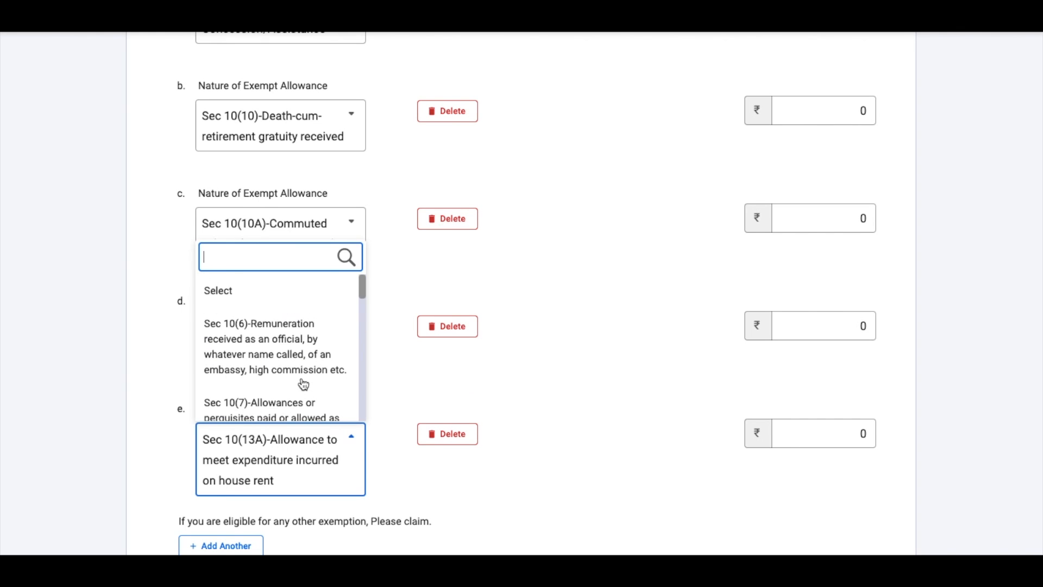
{"action": "left_click", "coordinate": [604, 317]}
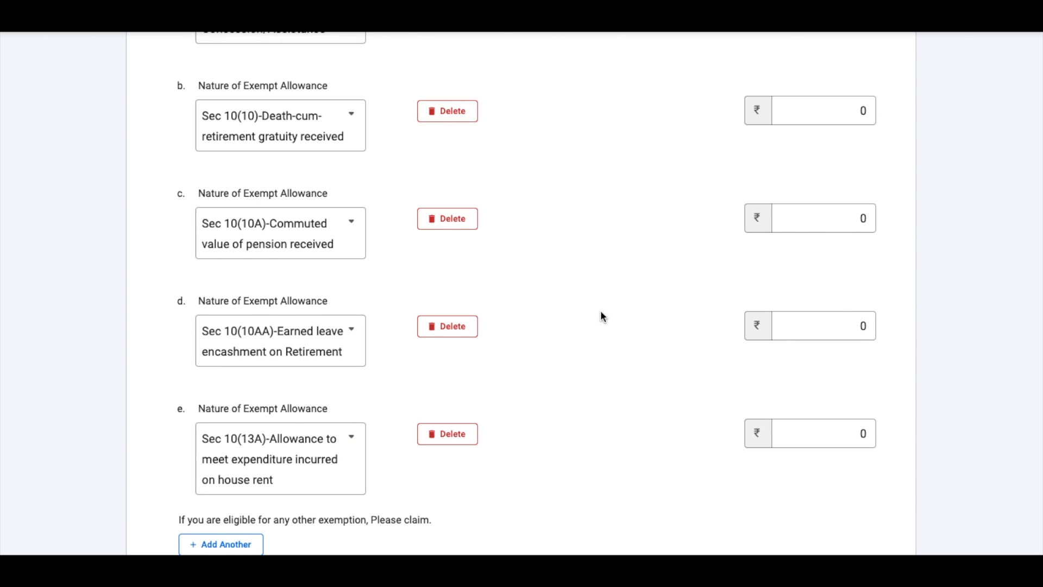
Step: Try to save the salary income details with the exempt allowance amounts left at 0
{"action": "scroll", "coordinate": [602, 316], "scroll_direction": "down", "scroll_amount": 10}
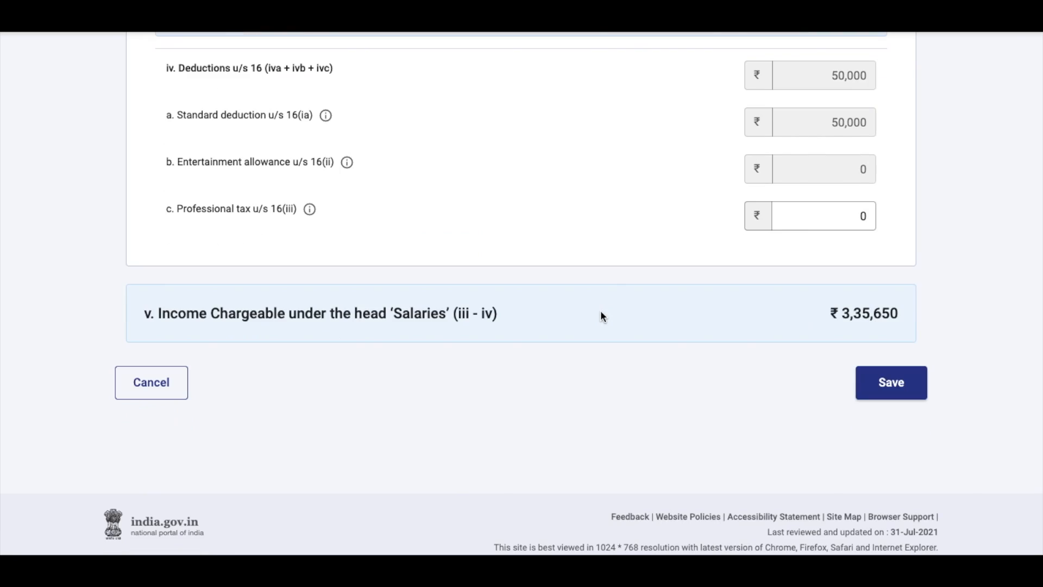
{"action": "left_click", "coordinate": [891, 383]}
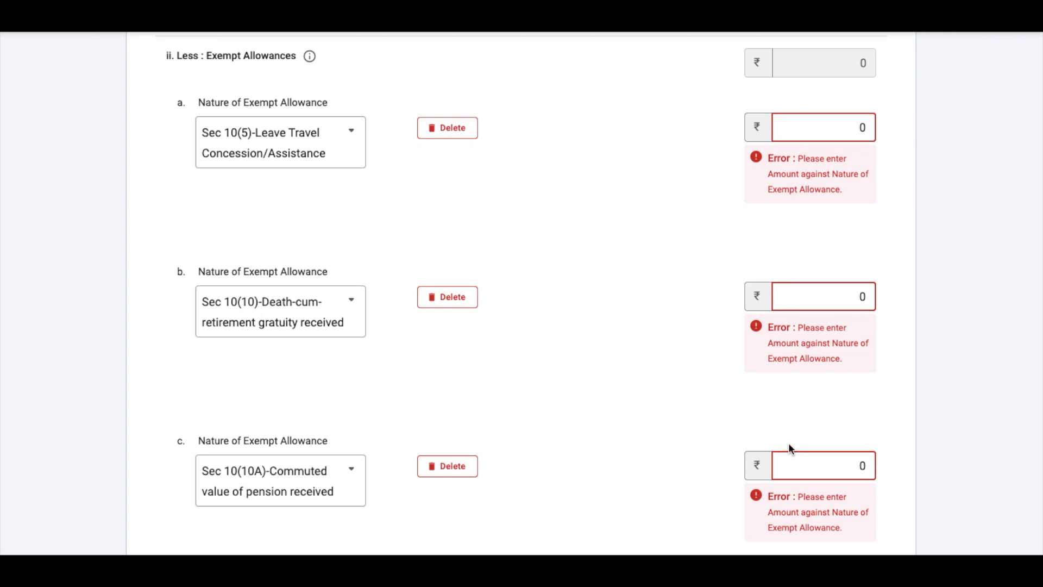
{"action": "scroll", "coordinate": [549, 331], "scroll_direction": "up", "scroll_amount": 4}
{"action": "scroll", "coordinate": [710, 412], "scroll_direction": "down", "scroll_amount": 2}
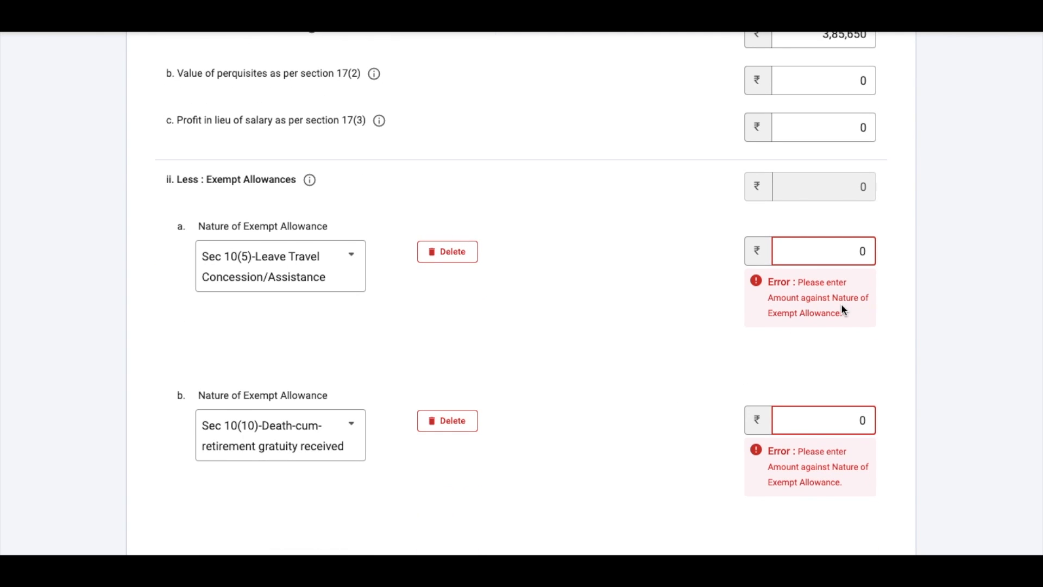
Step: Delete the zero-amount exempt allowance entries, starting with Sec 10(5), and save the salary income details
{"action": "left_click", "coordinate": [441, 260]}
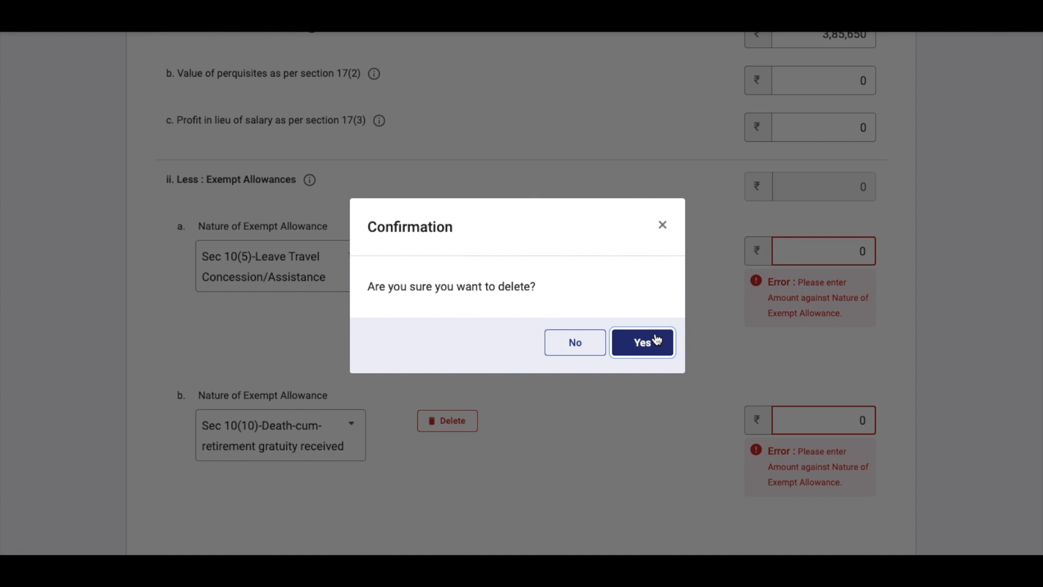
{"action": "left_click", "coordinate": [656, 339]}
{"action": "left_click", "coordinate": [446, 258]}
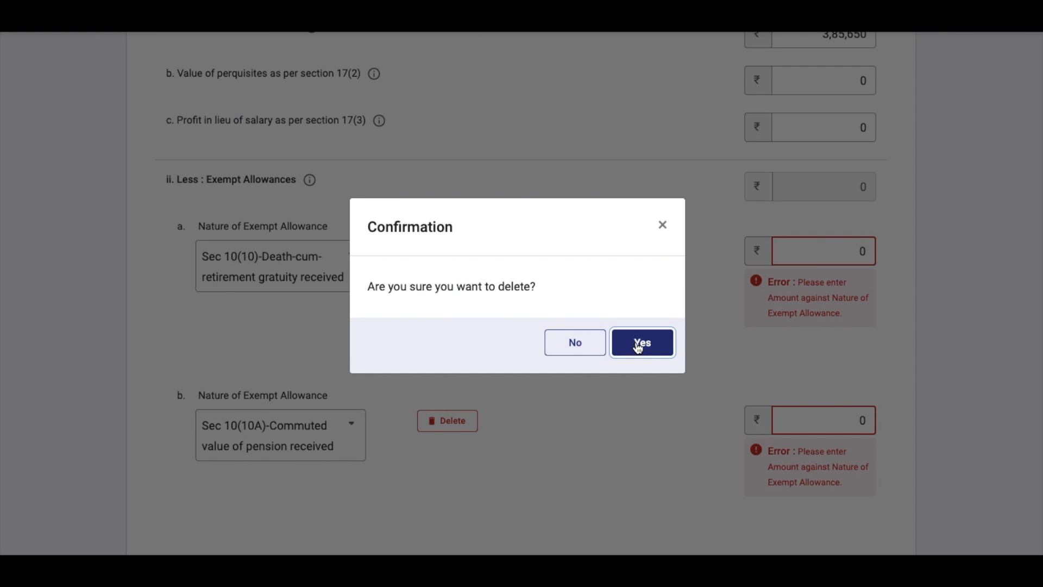
{"action": "left_click", "coordinate": [638, 347]}
{"action": "left_click", "coordinate": [452, 255]}
{"action": "left_click", "coordinate": [644, 348]}
{"action": "left_click", "coordinate": [447, 255]}
{"action": "left_click", "coordinate": [639, 348]}
{"action": "scroll", "coordinate": [896, 476], "scroll_direction": "down", "scroll_amount": 5}
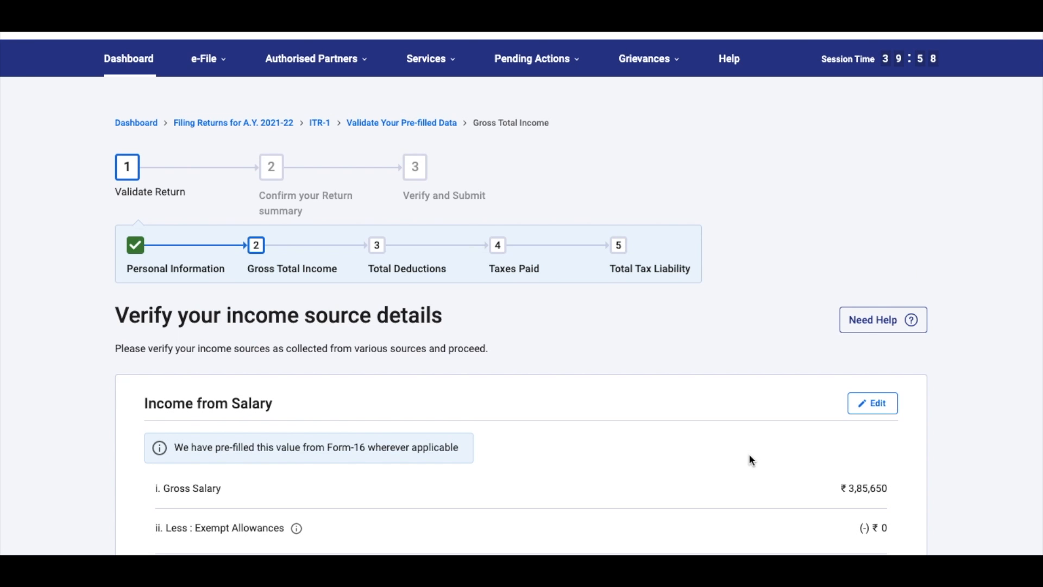
Step: Review the Income from Salary summary, including the income chargeable under the head Salaries
{"action": "scroll", "coordinate": [748, 455], "scroll_direction": "down", "scroll_amount": 5}
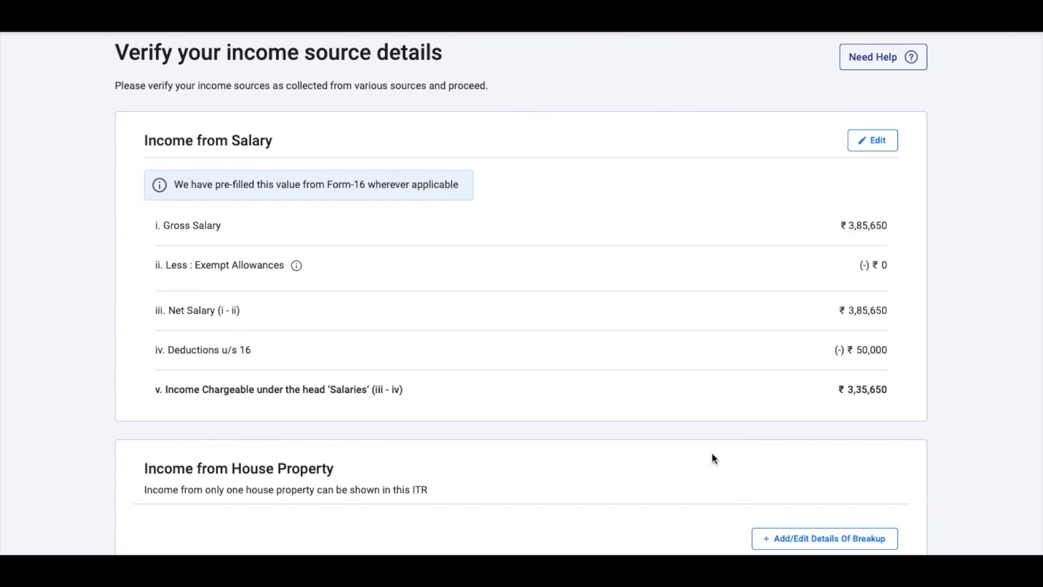
{"action": "scroll", "coordinate": [714, 458], "scroll_direction": "down", "scroll_amount": 1}
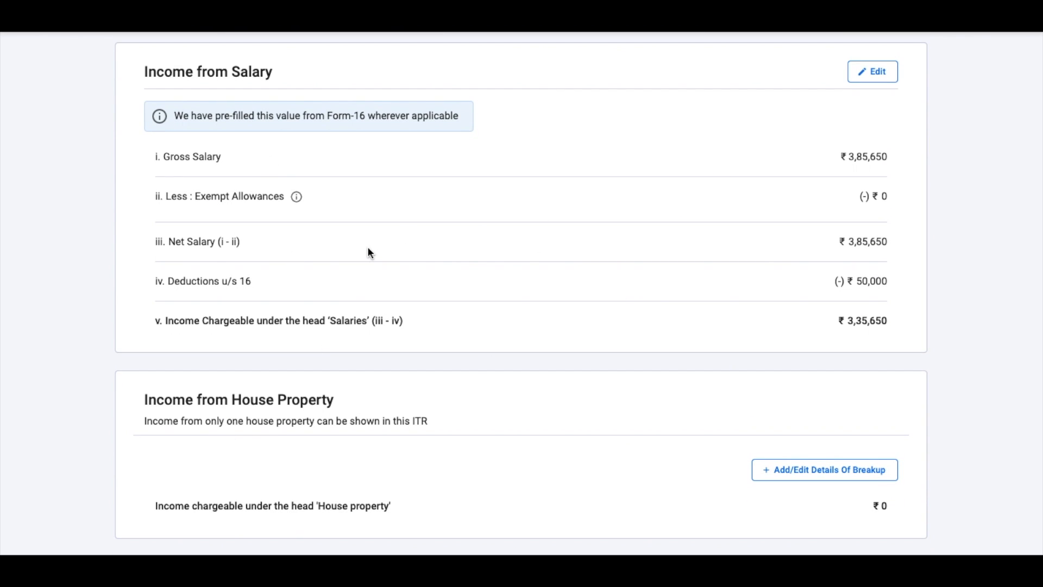
{"action": "triple_click", "coordinate": [271, 317]}
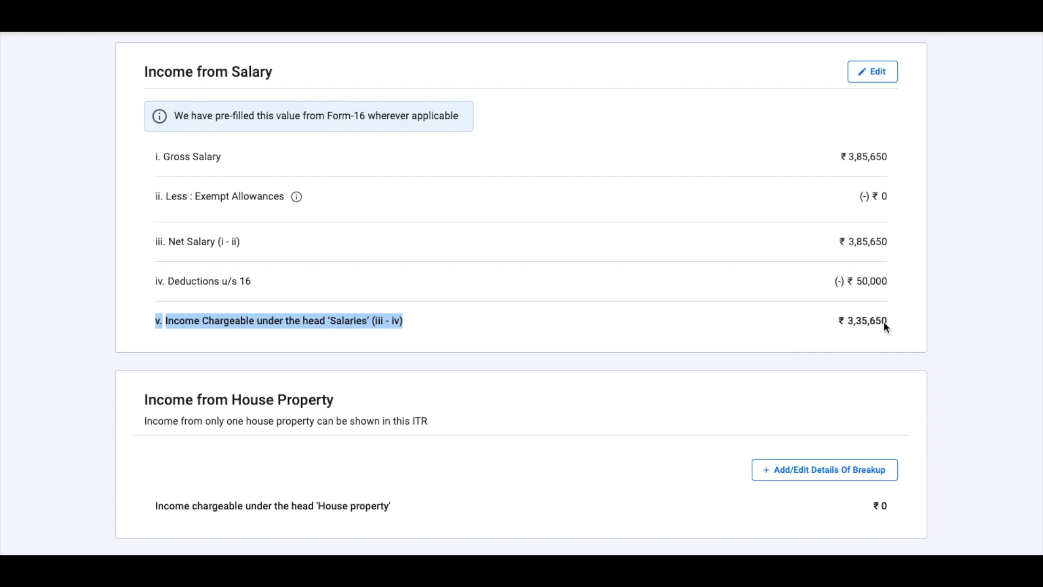
{"action": "scroll", "coordinate": [803, 353], "scroll_direction": "down", "scroll_amount": 2}
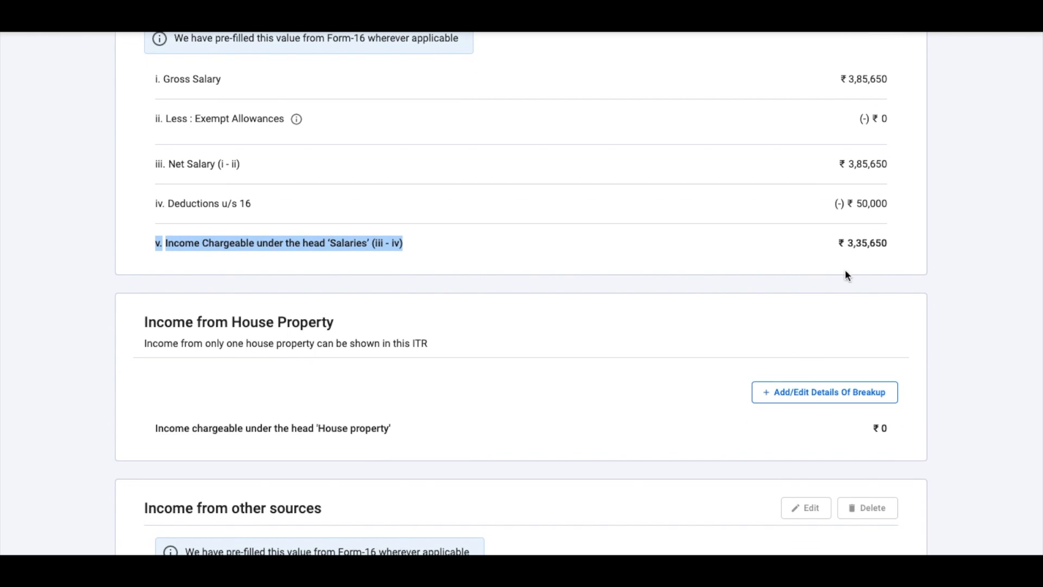
Step: Open the house property breakup, set the type to Self Occupied and enter 2,00,000 as interest payable on borrowed capital
{"action": "scroll", "coordinate": [865, 307], "scroll_direction": "down", "scroll_amount": 5}
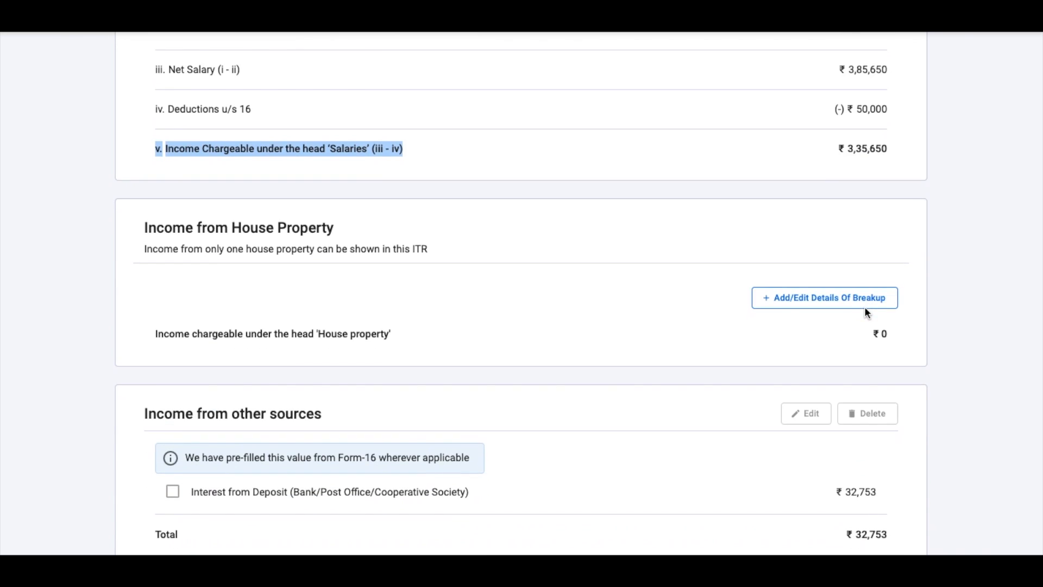
{"action": "left_click", "coordinate": [263, 229]}
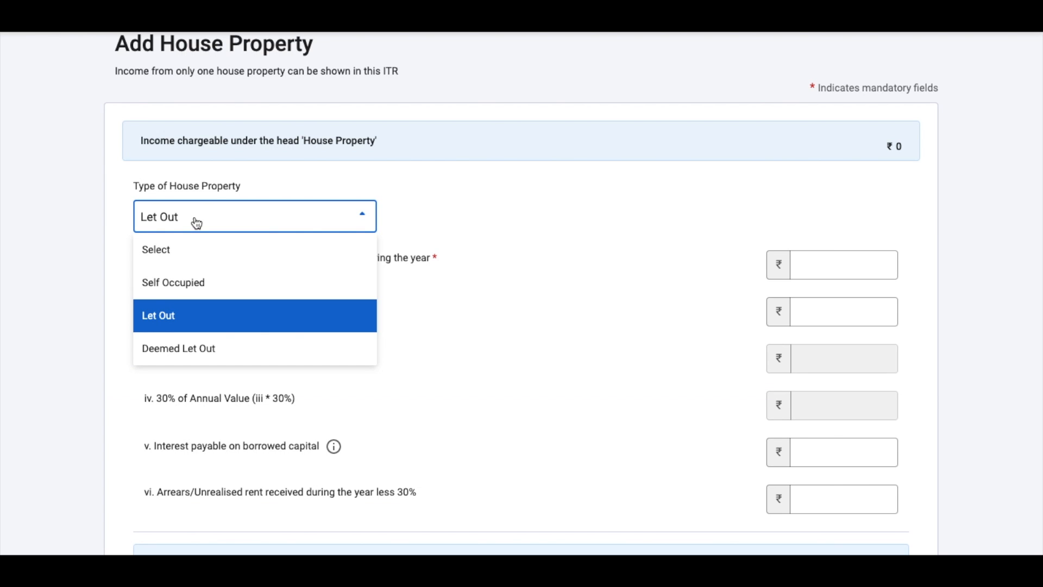
{"action": "left_click", "coordinate": [237, 285]}
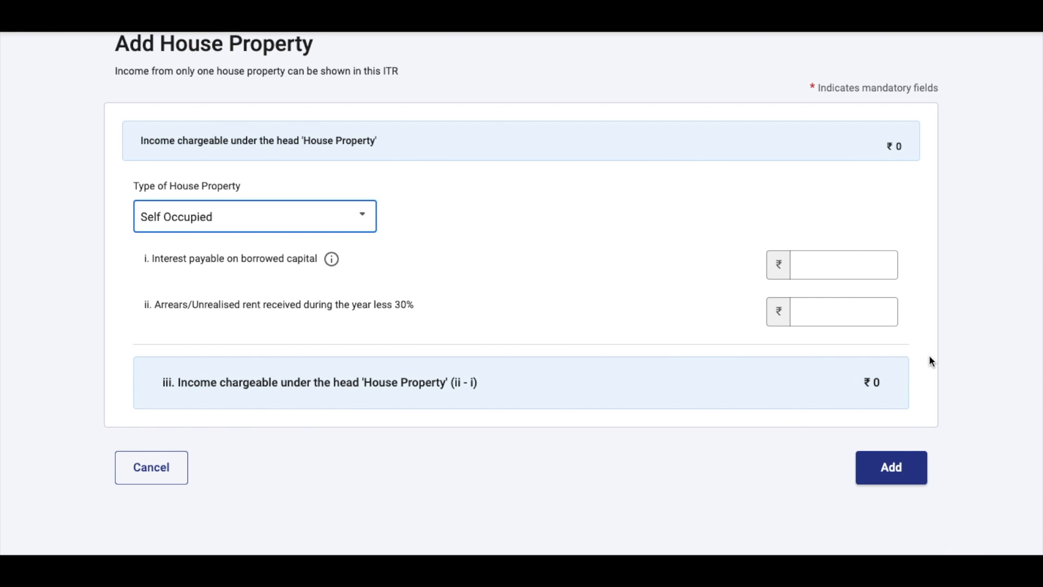
{"action": "left_click", "coordinate": [849, 267]}
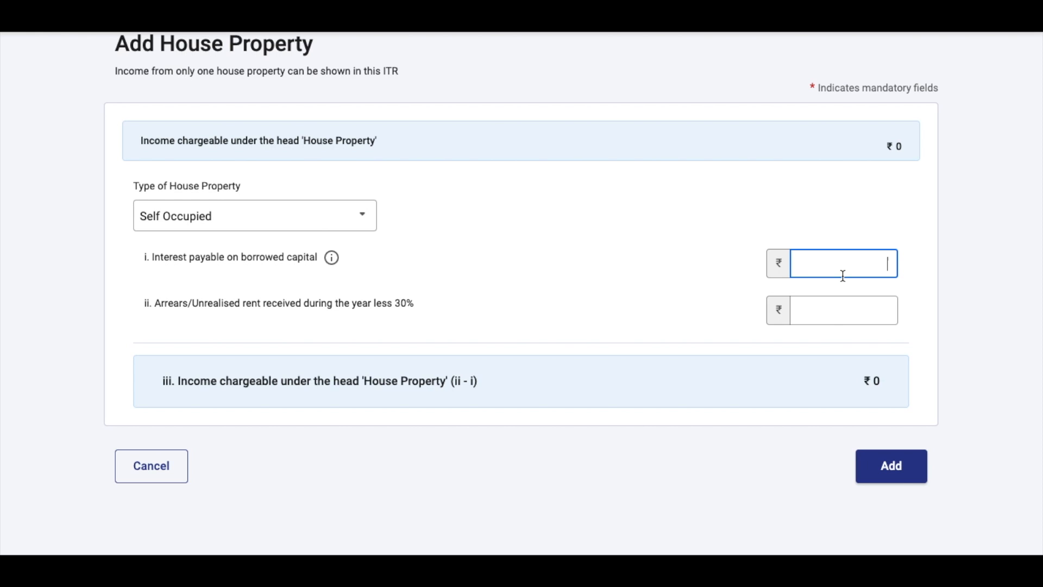
{"action": "type", "text": "200000"}
Step: Try 3,00,000 as the interest payable on borrowed capital and set it back to 2,00,000
{"action": "double_click", "coordinate": [872, 266]}
{"action": "type", "text": "300000"}
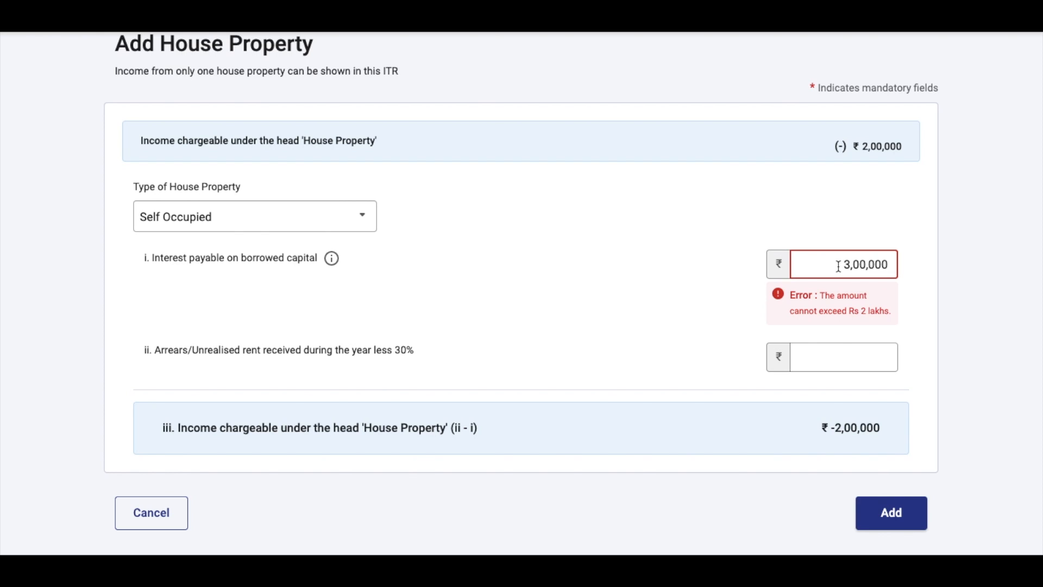
{"action": "left_click_drag", "start_coordinate": [838, 266], "coordinate": [890, 272]}
{"action": "key", "text": "BackSpace"}
{"action": "type", "text": "200000"}
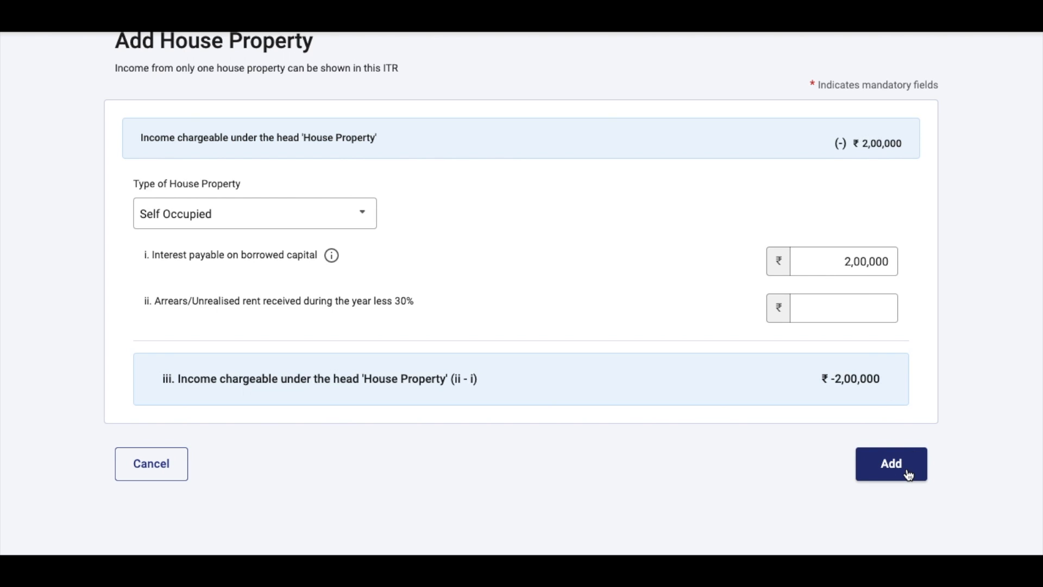
Step: View the house property type options and cancel adding the house property
{"action": "left_click", "coordinate": [318, 213]}
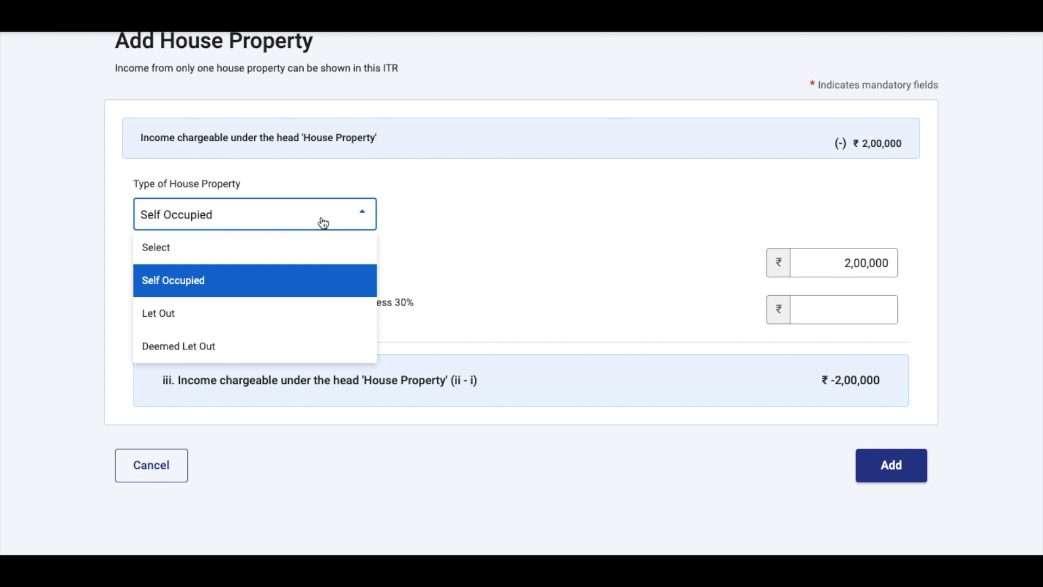
{"action": "left_click", "coordinate": [319, 265]}
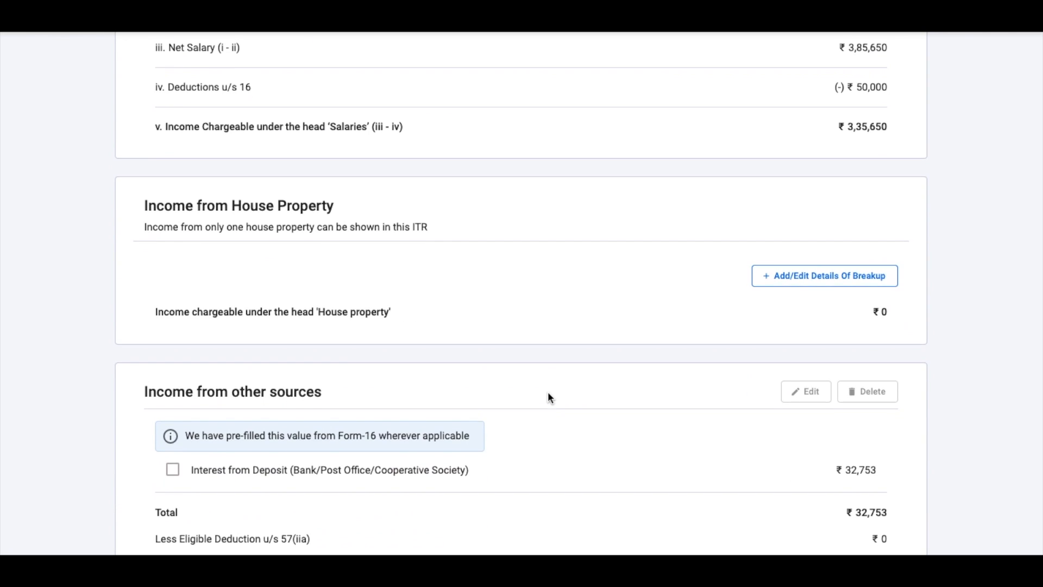
{"action": "scroll", "coordinate": [547, 396], "scroll_direction": "down", "scroll_amount": 2}
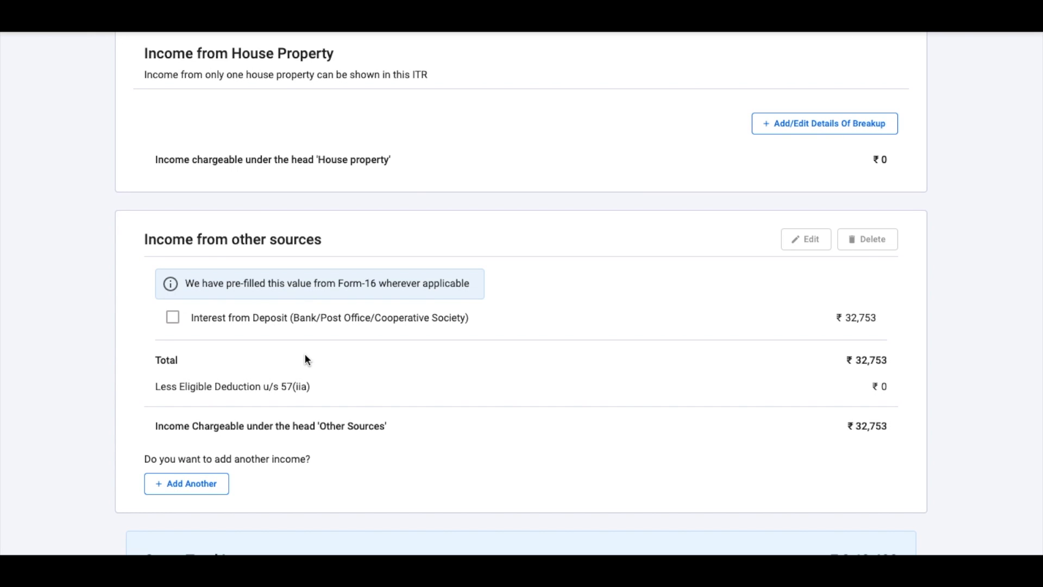
Step: Add another income from other sources, answering Yes to savings bank interest and entering 12,000 as the amount
{"action": "scroll", "coordinate": [312, 347], "scroll_direction": "down", "scroll_amount": 1}
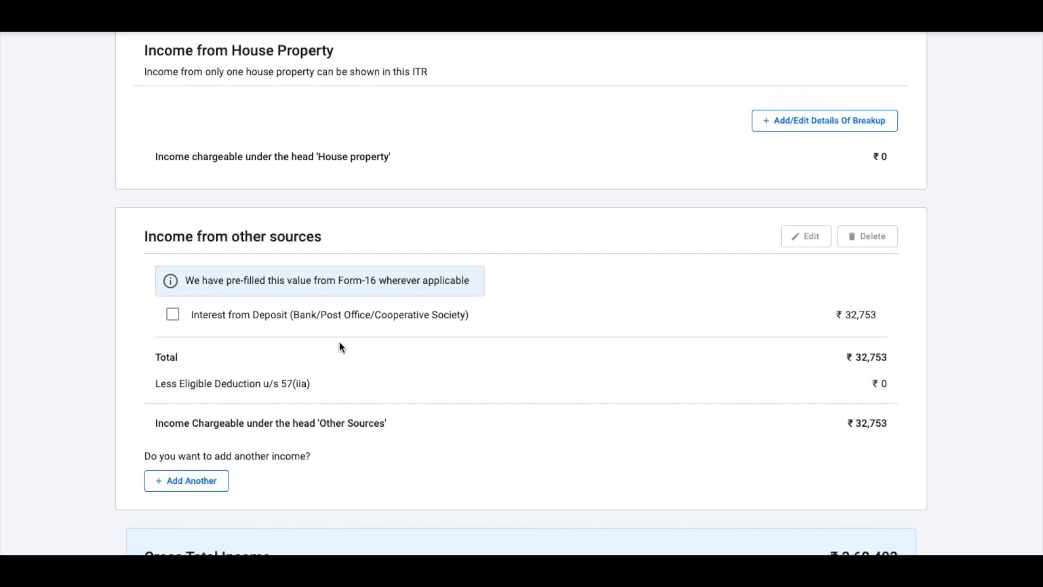
{"action": "scroll", "coordinate": [340, 484], "scroll_direction": "down", "scroll_amount": 1}
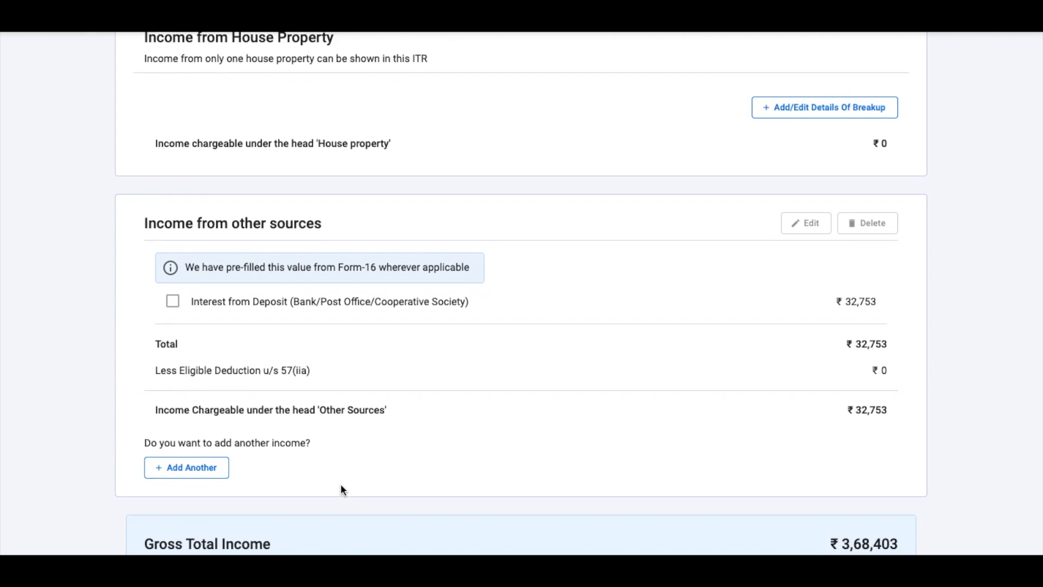
{"action": "scroll", "coordinate": [340, 485], "scroll_direction": "down", "scroll_amount": 2}
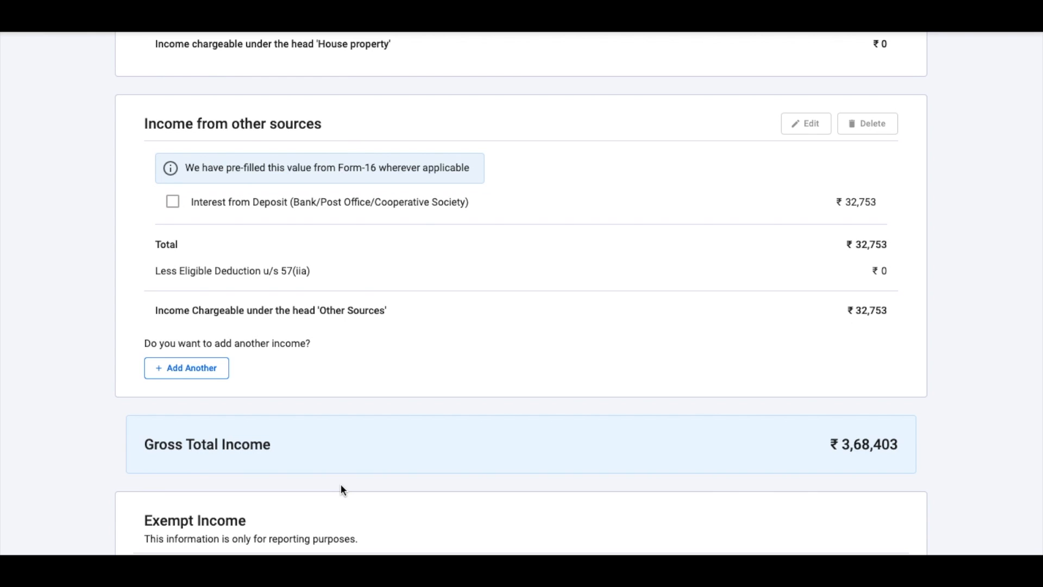
{"action": "left_click", "coordinate": [209, 376]}
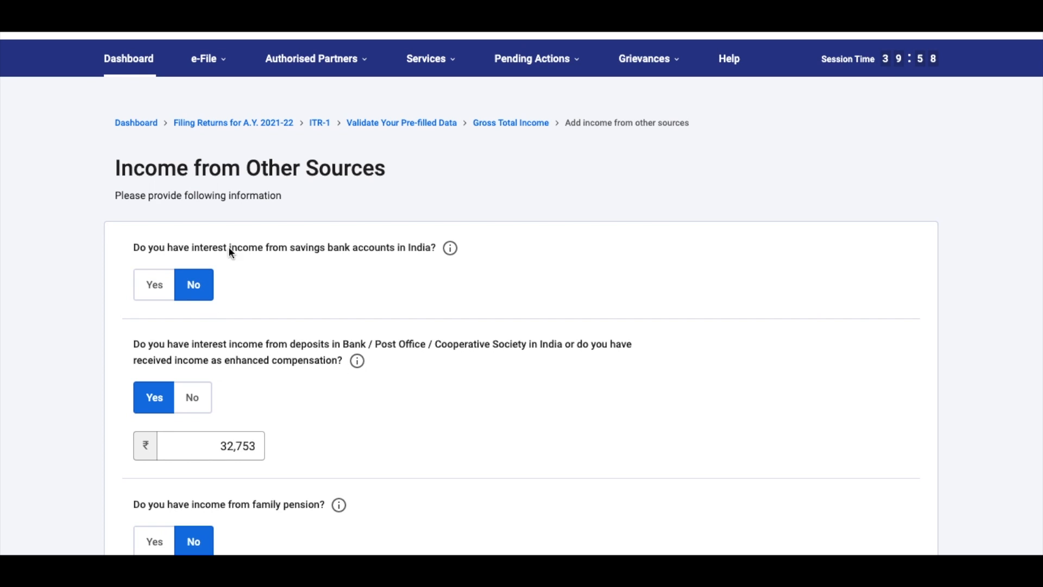
{"action": "left_click", "coordinate": [154, 286]}
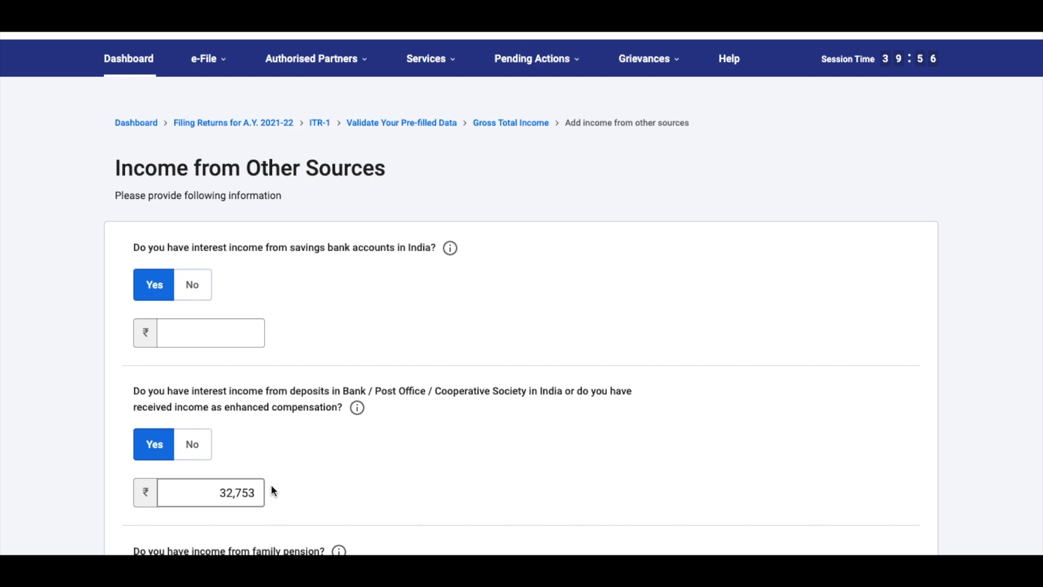
{"action": "scroll", "coordinate": [282, 478], "scroll_direction": "down", "scroll_amount": 1}
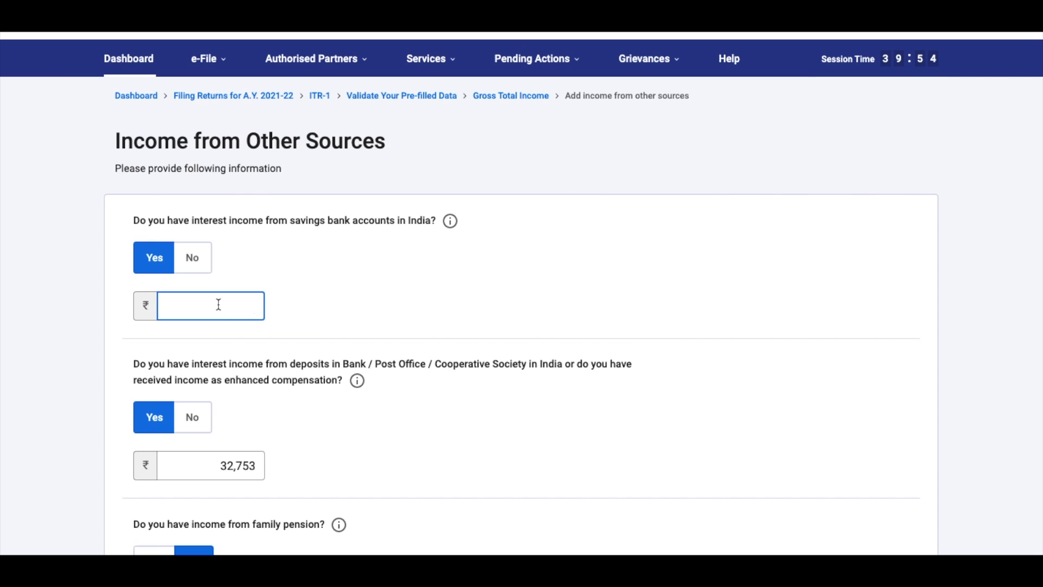
{"action": "type", "text": "1000"}
{"action": "key", "text": "BackSpace"}
{"action": "key", "text": "BackSpace"}
{"action": "key", "text": "BackSpace"}
{"action": "type", "text": "2000"}
{"action": "scroll", "coordinate": [350, 320], "scroll_direction": "down", "scroll_amount": 2}
{"action": "left_click", "coordinate": [378, 348]}
Step: Set Interest from Income Tax Refund to Yes and enter 200 as the amount
{"action": "scroll", "coordinate": [379, 351], "scroll_direction": "down", "scroll_amount": 3}
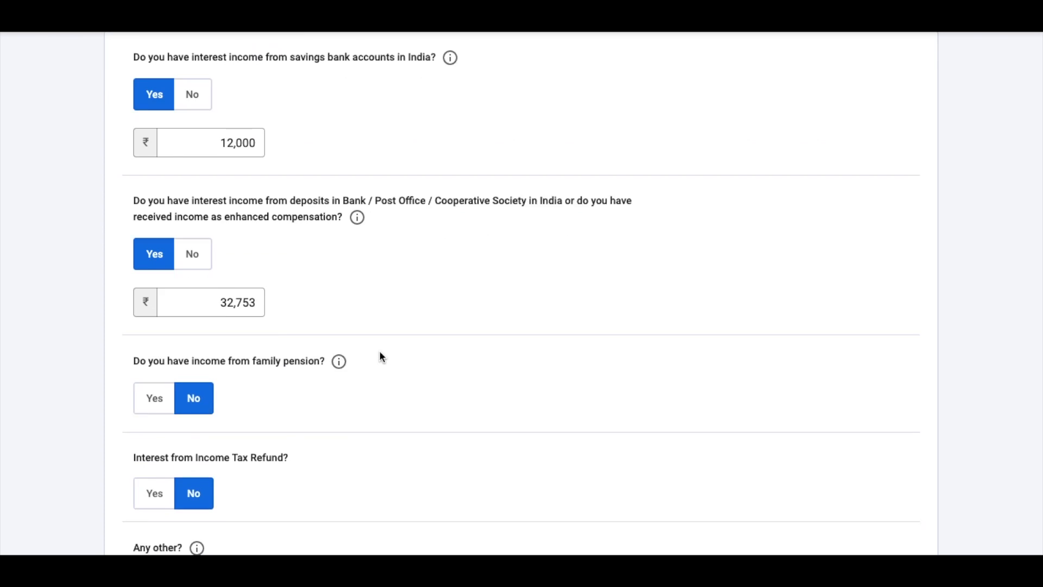
{"action": "scroll", "coordinate": [380, 353], "scroll_direction": "down", "scroll_amount": 5}
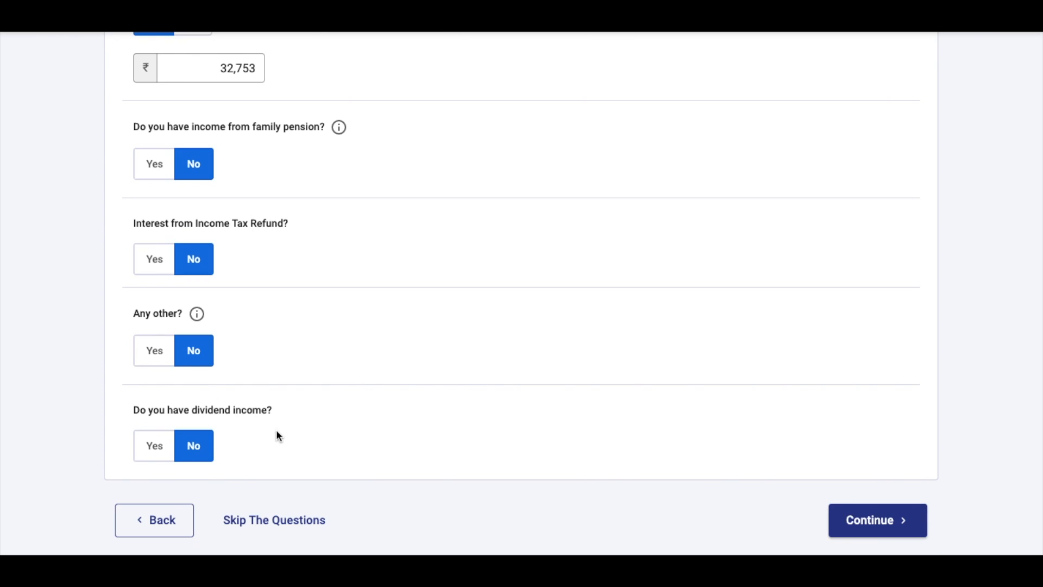
{"action": "scroll", "coordinate": [253, 287], "scroll_direction": "up", "scroll_amount": 5}
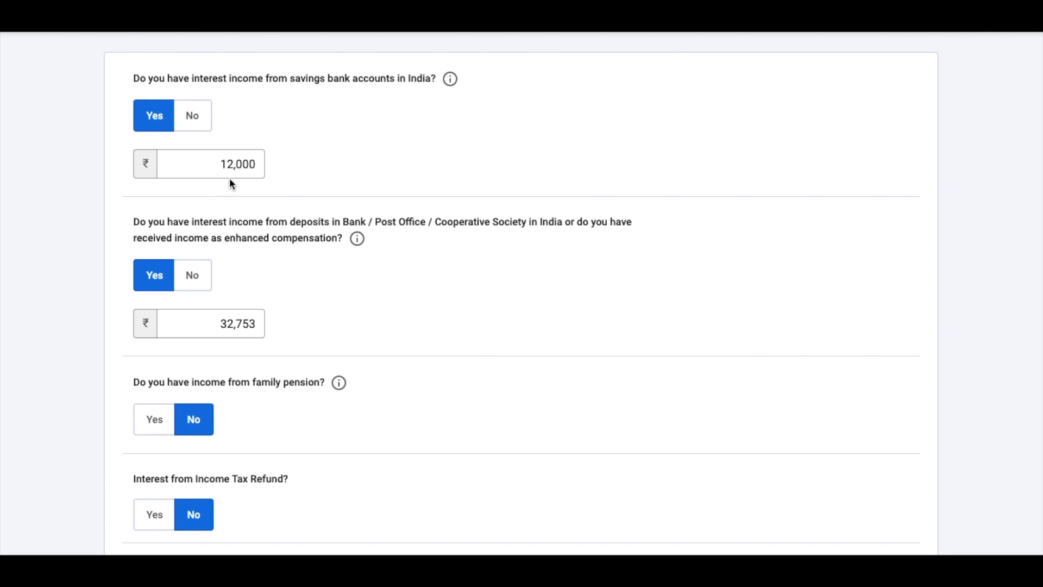
{"action": "scroll", "coordinate": [465, 477], "scroll_direction": "down", "scroll_amount": 2}
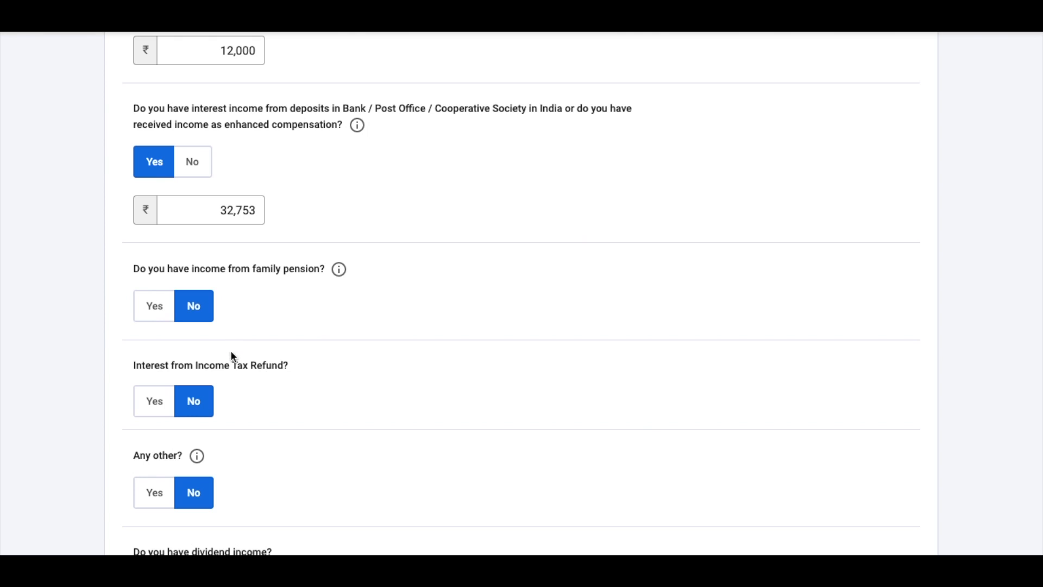
{"action": "scroll", "coordinate": [233, 368], "scroll_direction": "down", "scroll_amount": 1}
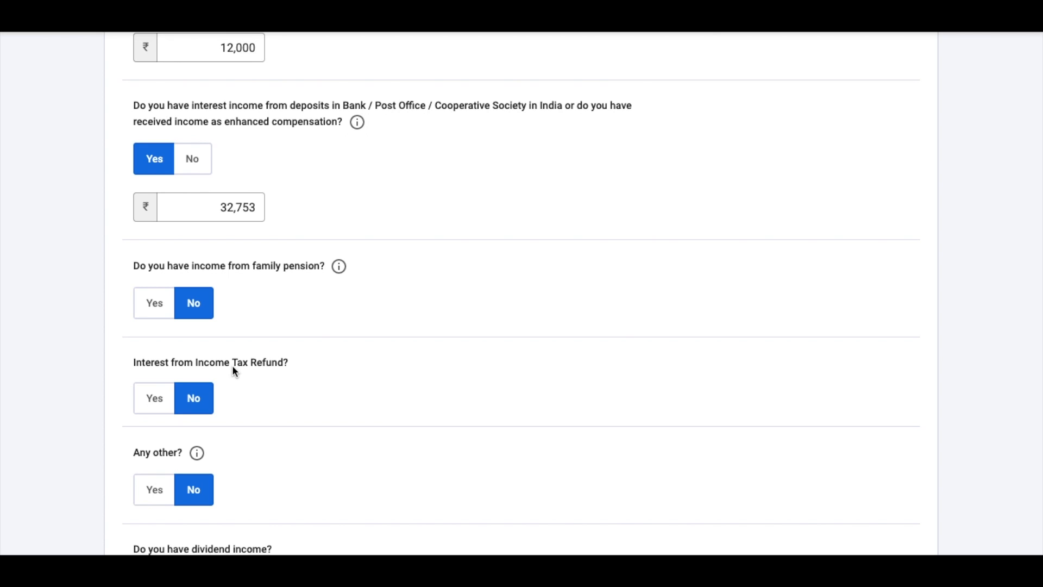
{"action": "left_click_drag", "start_coordinate": [228, 360], "coordinate": [288, 360]}
{"action": "left_click", "coordinate": [301, 404]}
{"action": "left_click", "coordinate": [146, 400]}
{"action": "left_click", "coordinate": [199, 444]}
{"action": "type", "text": "200"}
{"action": "left_click", "coordinate": [304, 404]}
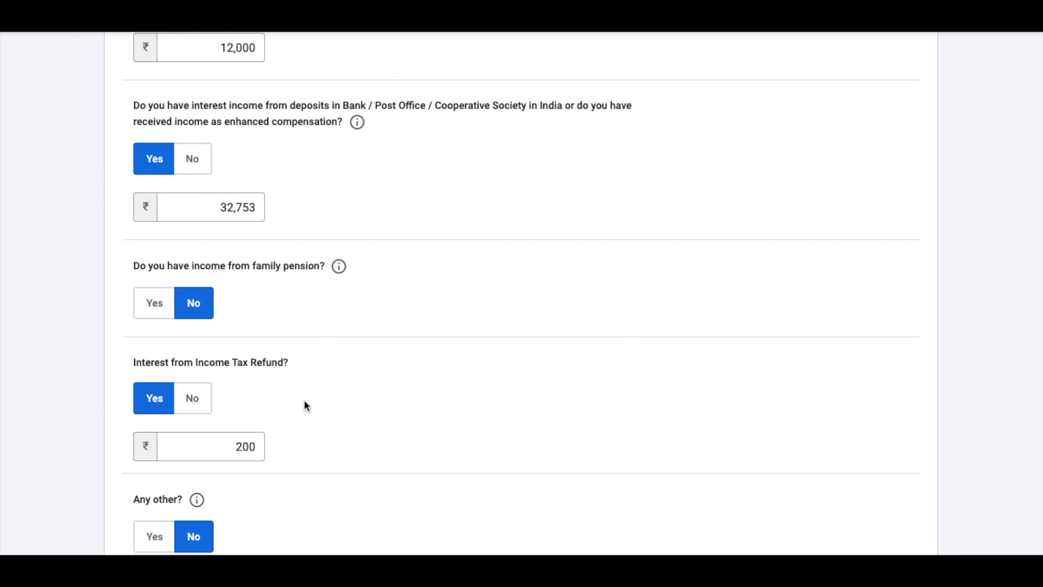
Step: View the quarterly breakup for dividend income and set the dividend income answer back to No
{"action": "scroll", "coordinate": [304, 404], "scroll_direction": "down", "scroll_amount": 3}
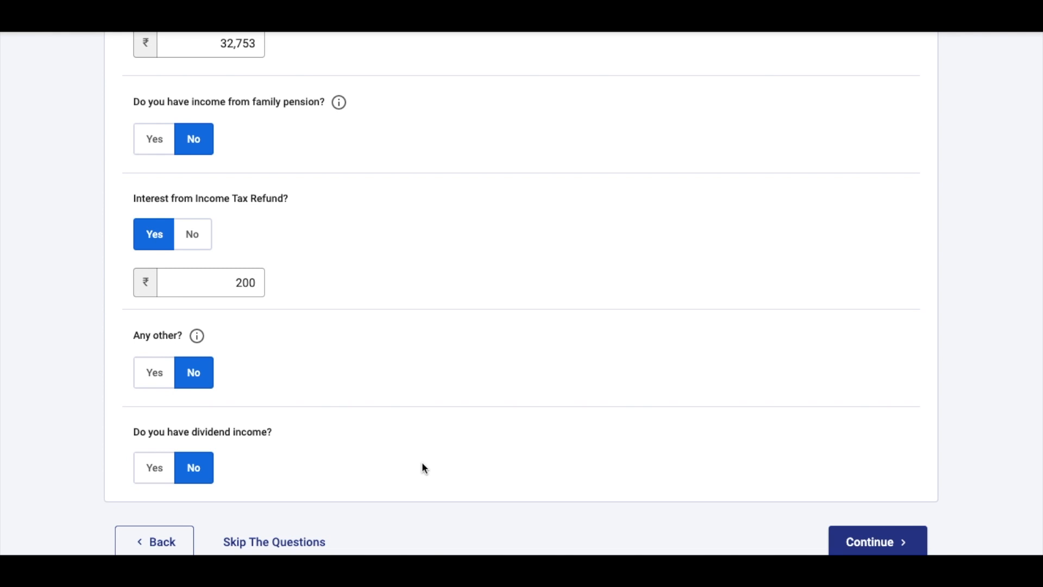
{"action": "scroll", "coordinate": [421, 466], "scroll_direction": "down", "scroll_amount": 2}
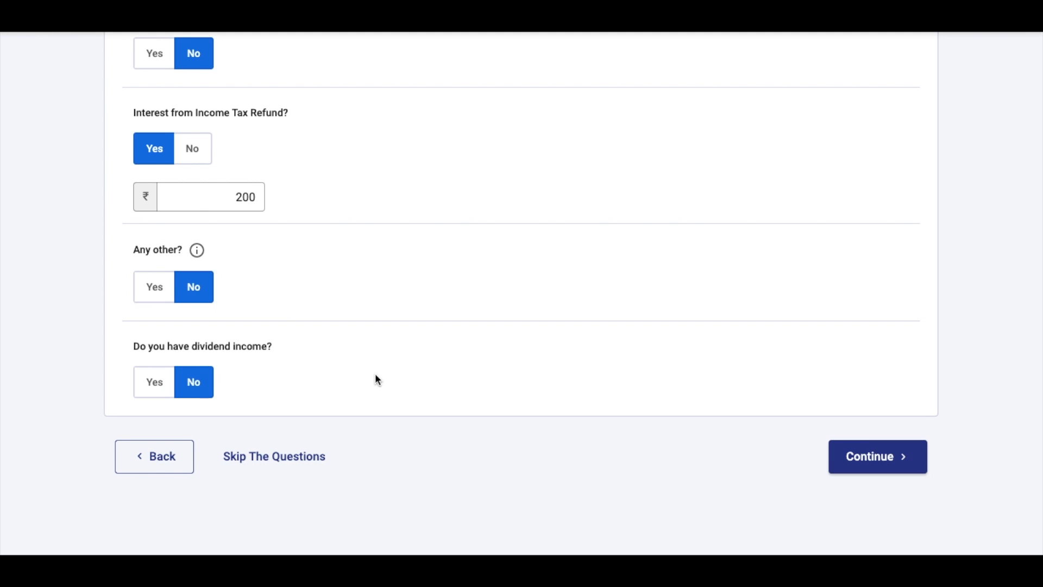
{"action": "left_click", "coordinate": [155, 381]}
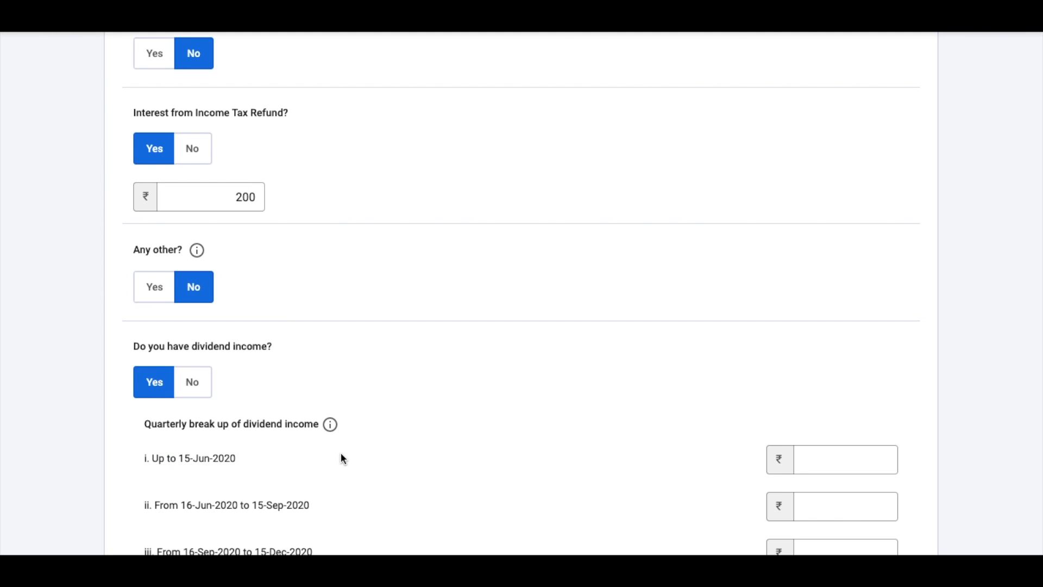
{"action": "scroll", "coordinate": [340, 459], "scroll_direction": "down", "scroll_amount": 2}
{"action": "scroll", "coordinate": [341, 459], "scroll_direction": "down", "scroll_amount": 5}
{"action": "scroll", "coordinate": [160, 342], "scroll_direction": "up", "scroll_amount": 1}
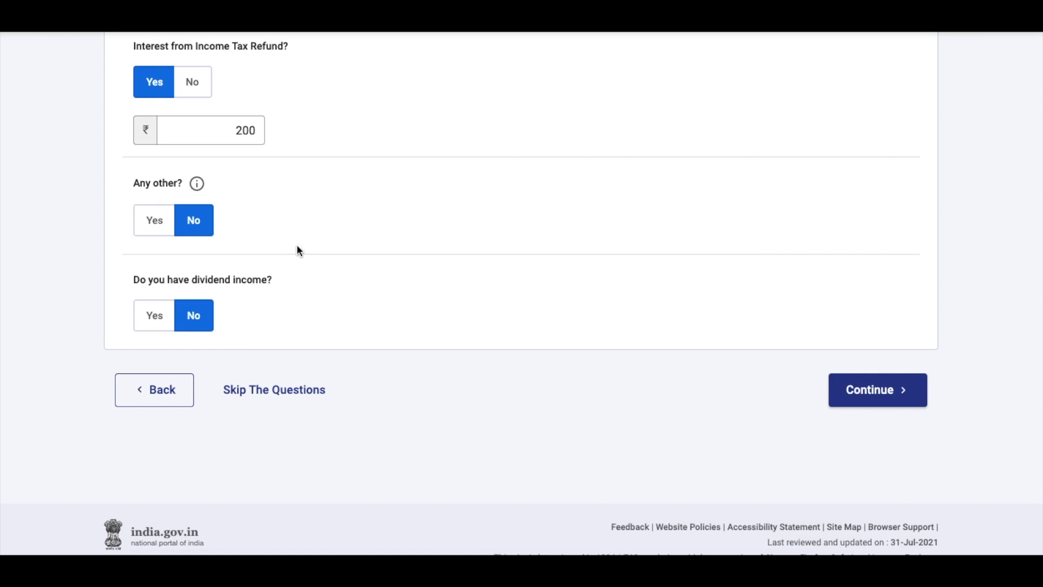
Step: Recheck the answers for income from other sources and continue to the Gross Total Income page
{"action": "scroll", "coordinate": [296, 243], "scroll_direction": "up", "scroll_amount": 8}
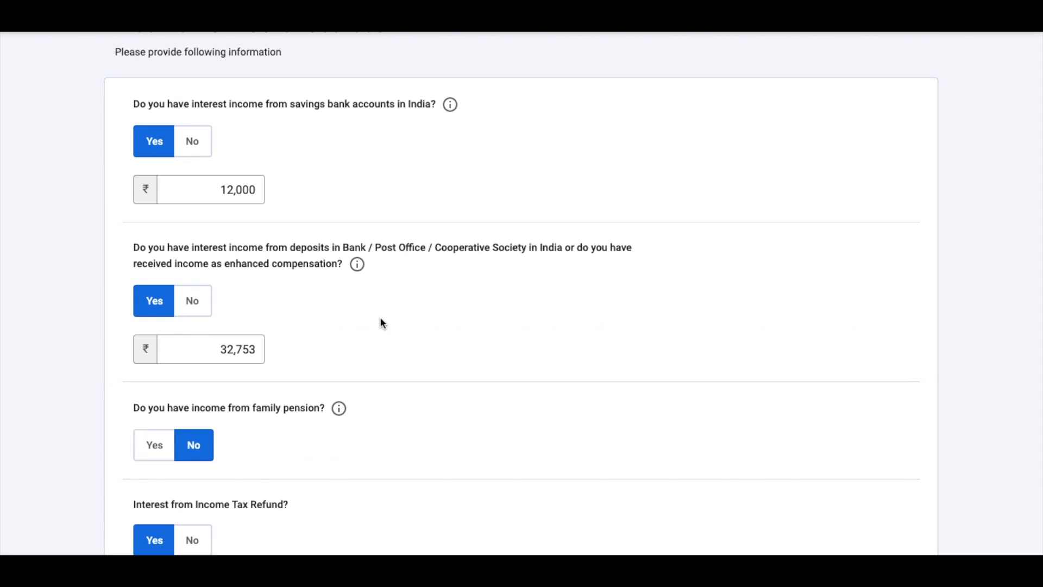
{"action": "scroll", "coordinate": [391, 433], "scroll_direction": "down", "scroll_amount": 8}
{"action": "left_click", "coordinate": [870, 386]}
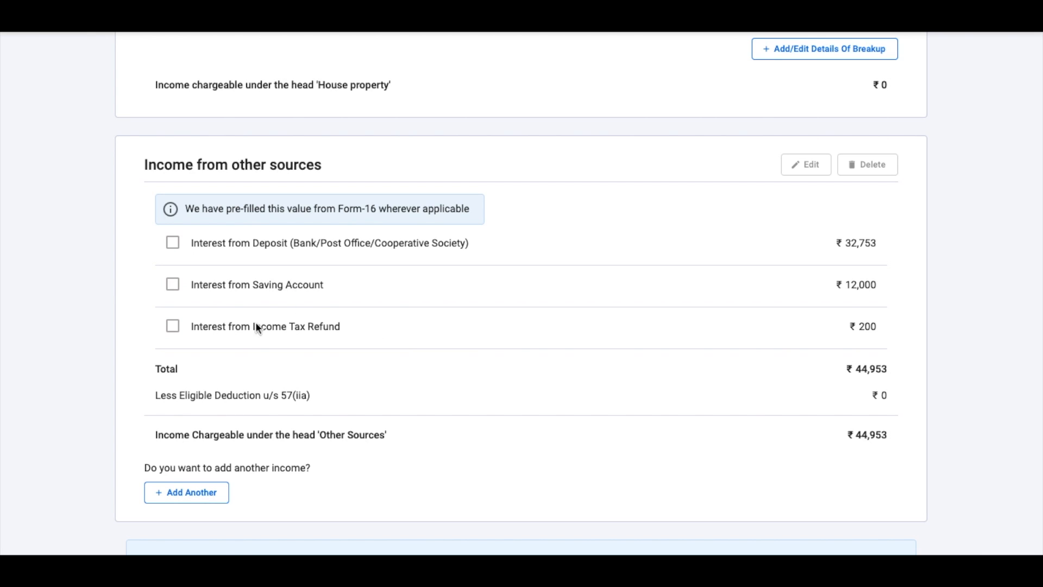
Step: Open the exempt income form, look through the Nature of Exempt Income options and leave without adding any
{"action": "scroll", "coordinate": [419, 467], "scroll_direction": "down", "scroll_amount": 2}
{"action": "scroll", "coordinate": [418, 468], "scroll_direction": "down", "scroll_amount": 2}
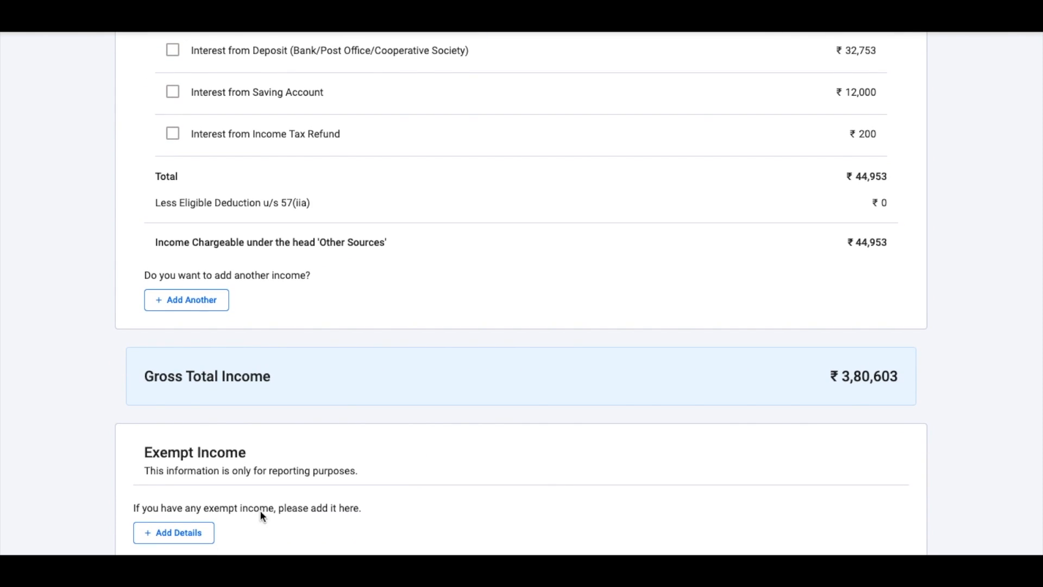
{"action": "scroll", "coordinate": [253, 400], "scroll_direction": "down", "scroll_amount": 1}
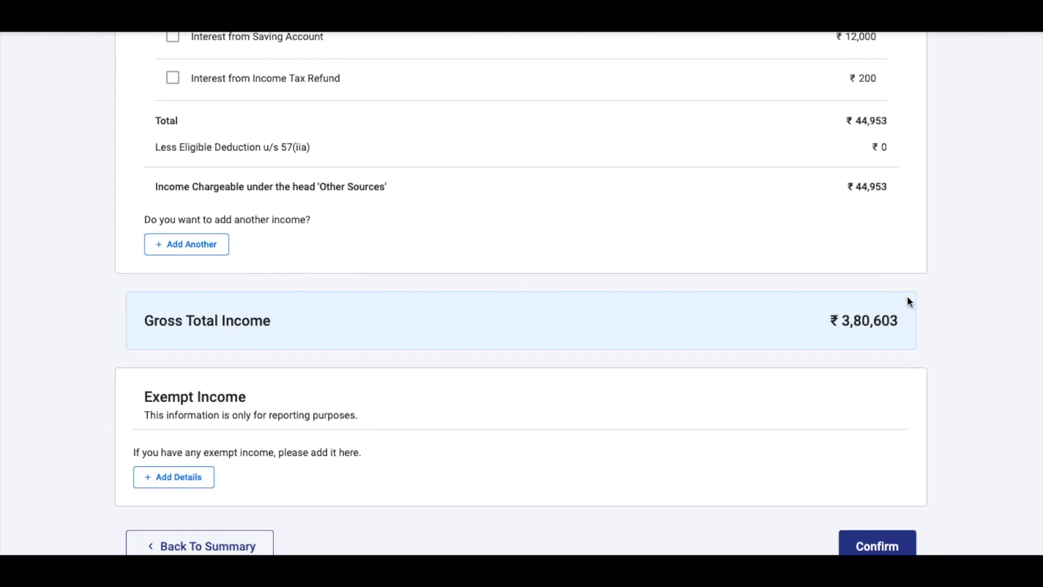
{"action": "scroll", "coordinate": [819, 354], "scroll_direction": "up", "scroll_amount": 1}
{"action": "scroll", "coordinate": [819, 353], "scroll_direction": "down", "scroll_amount": 3}
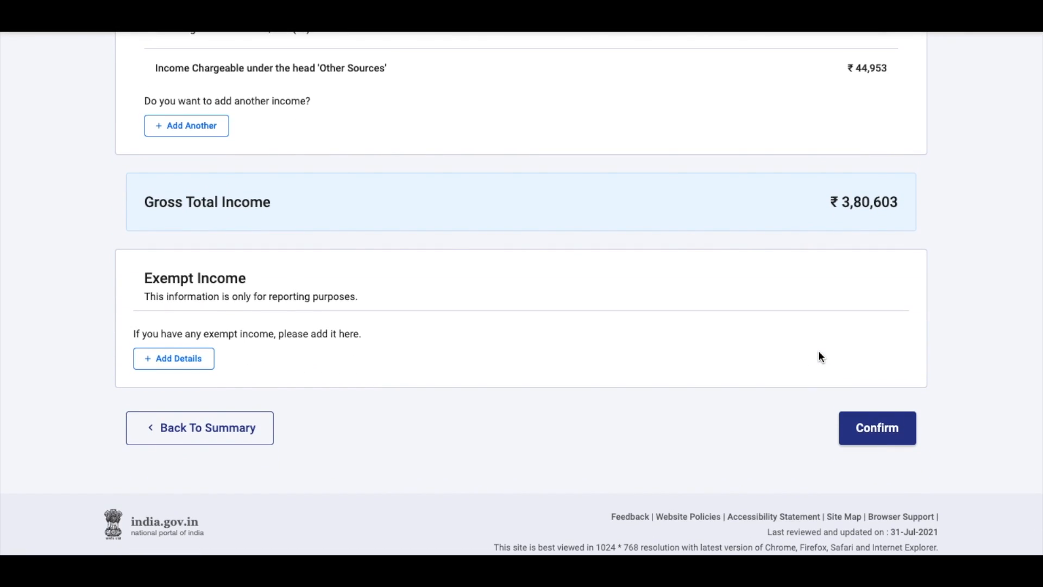
{"action": "left_click", "coordinate": [175, 357]}
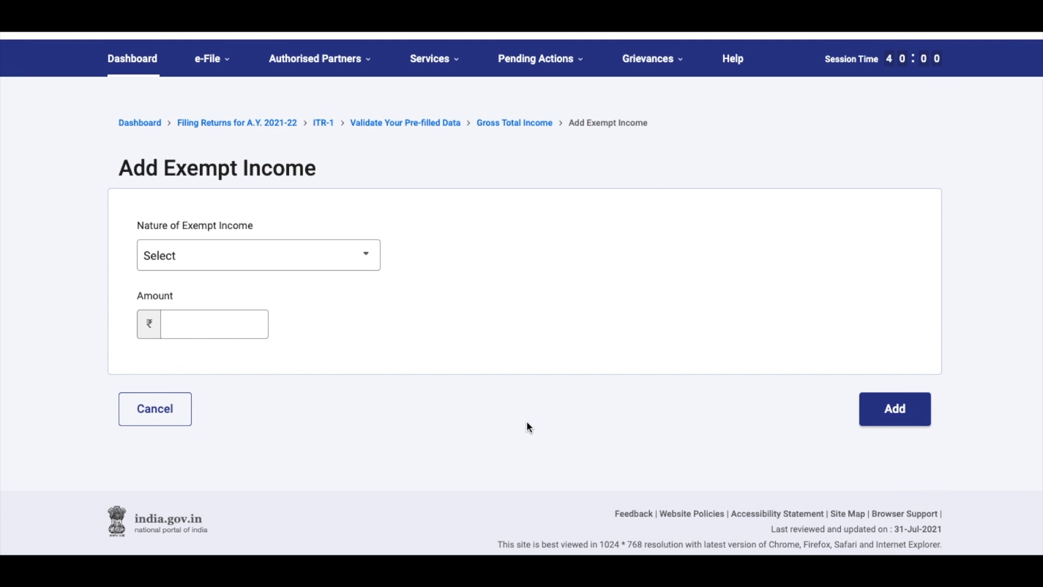
{"action": "left_click", "coordinate": [286, 255]}
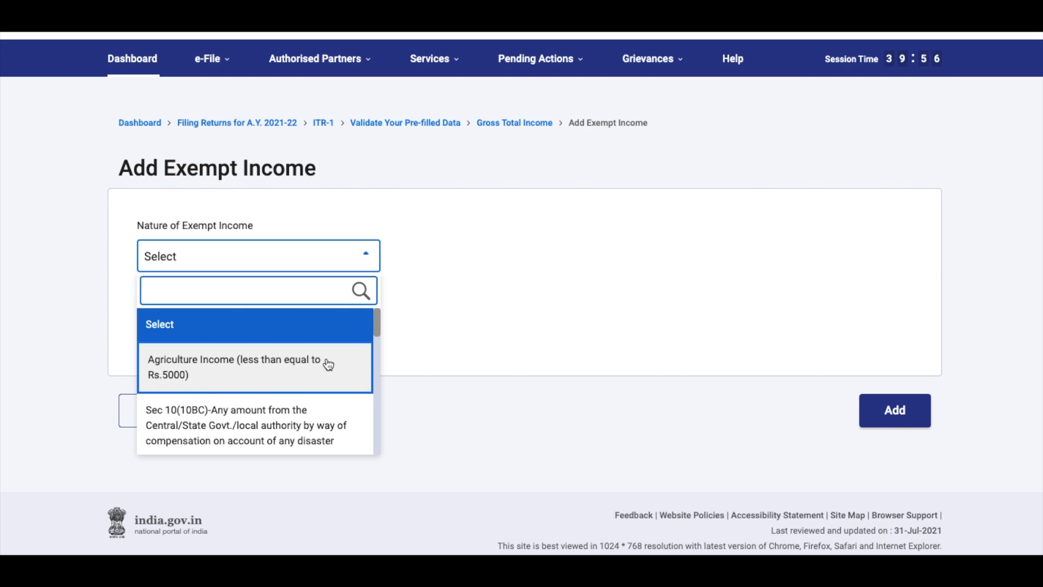
{"action": "key", "text": "Down"}
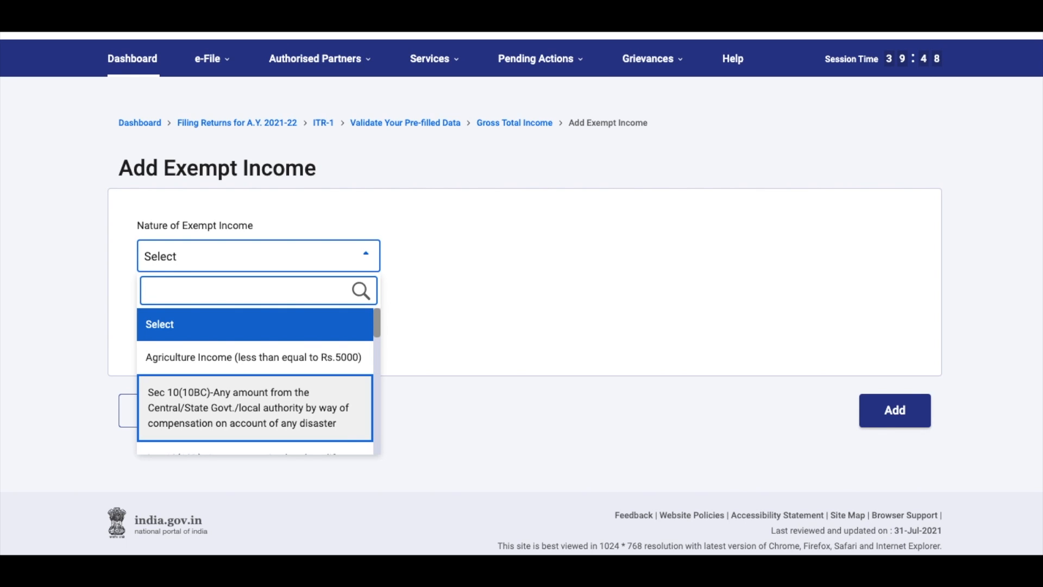
{"action": "key", "text": "Down"}
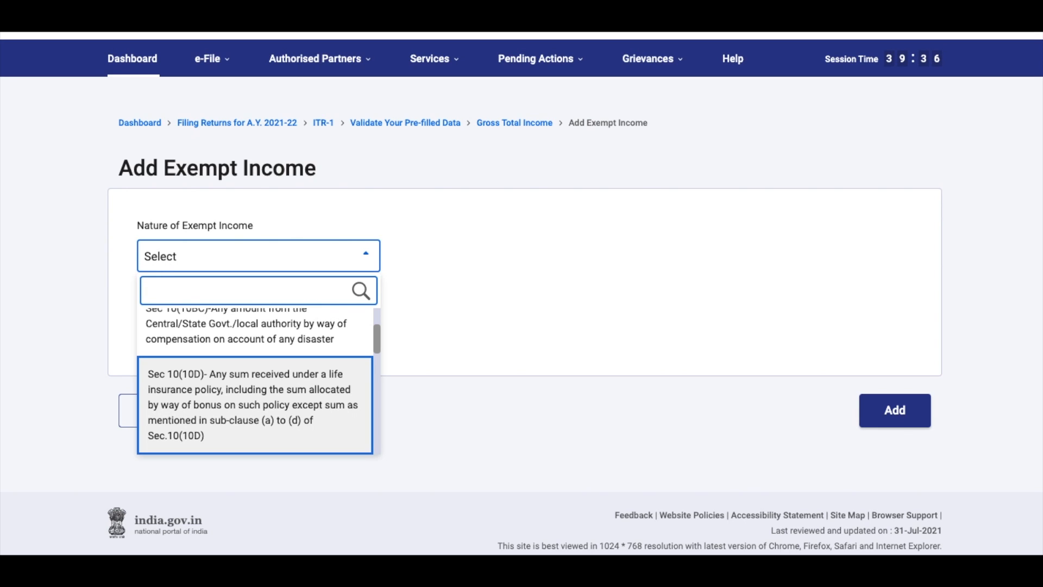
{"action": "key", "text": "Down"}
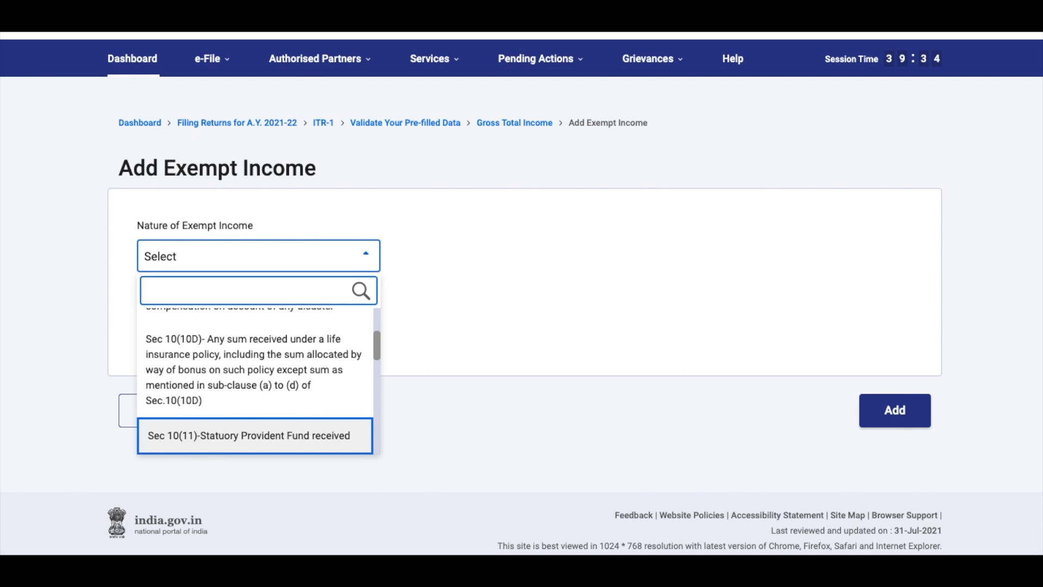
{"action": "scroll", "coordinate": [287, 412], "scroll_direction": "up", "scroll_amount": 1}
{"action": "key", "text": "Down"}
{"action": "key", "text": "Down"}
{"action": "key", "text": "Up"}
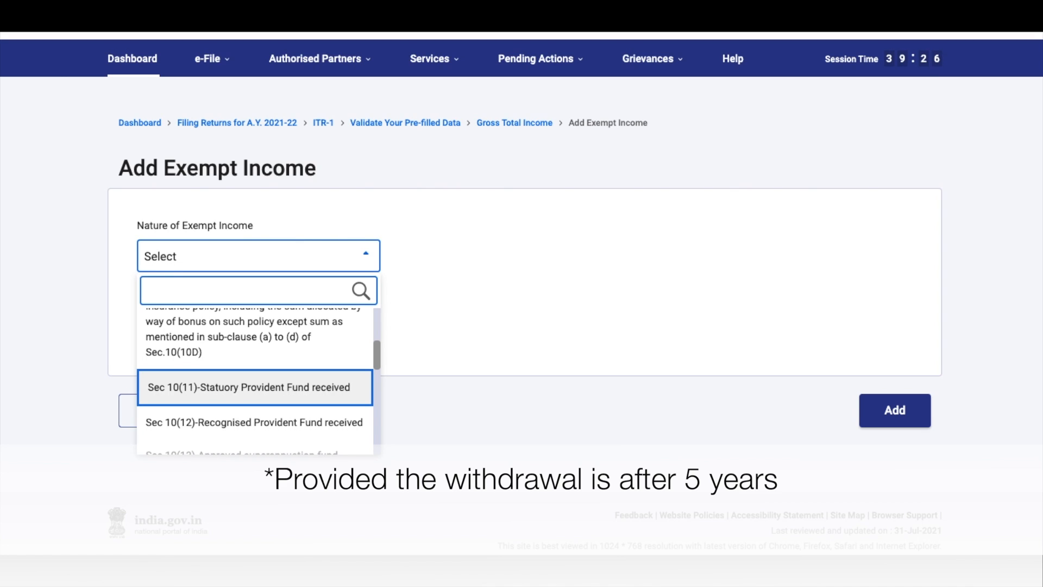
{"action": "key", "text": "Down"}
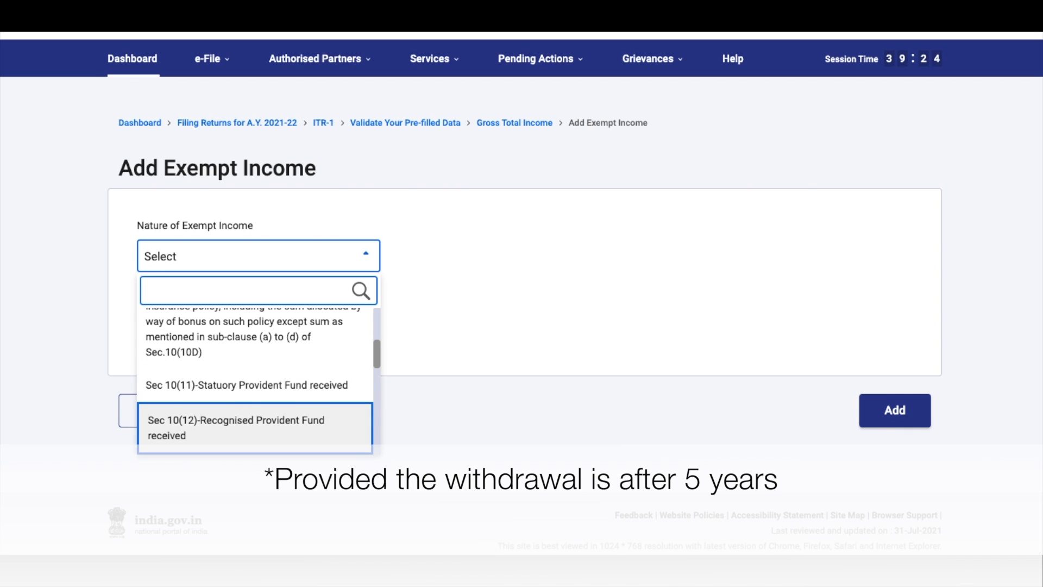
{"action": "key", "text": "Down"}
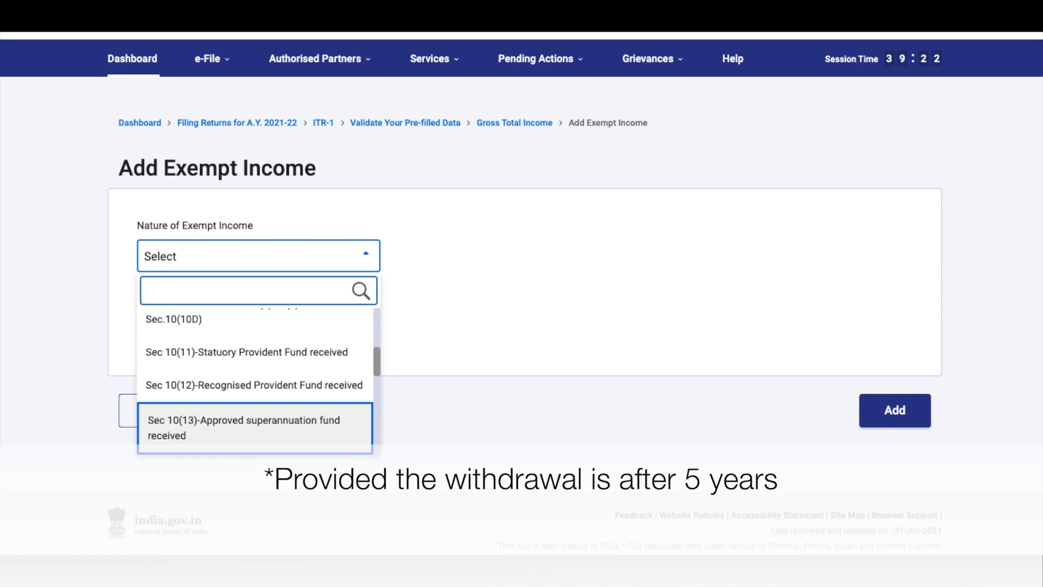
{"action": "key", "text": "Down"}
{"action": "key", "text": "Down"}
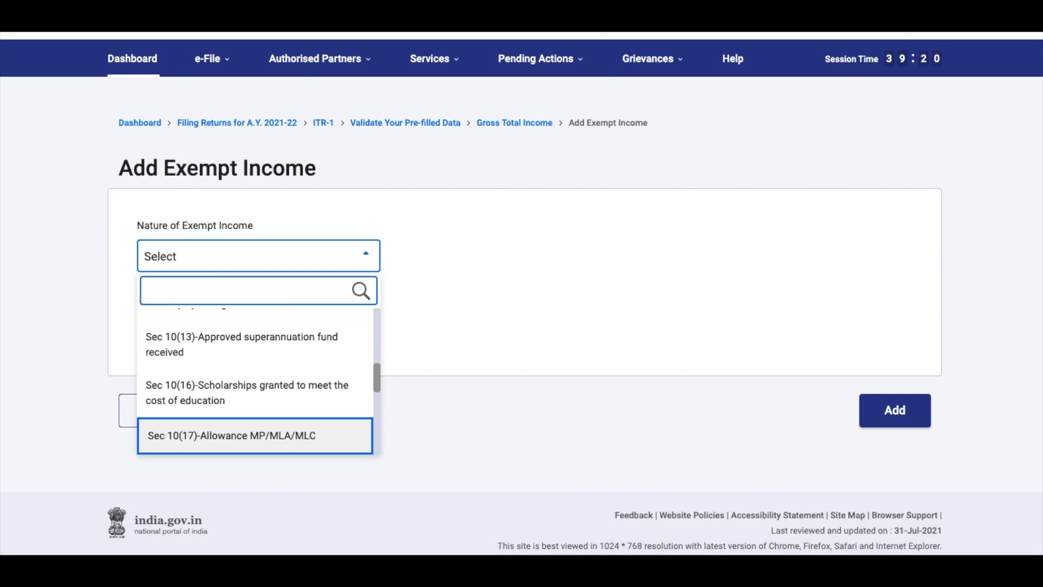
{"action": "key", "text": "Down"}
{"action": "key", "text": "Down"}
{"action": "key", "text": "Down"}
{"action": "key", "text": "Down"}
{"action": "key", "text": "Down"}
{"action": "key", "text": "Down"}
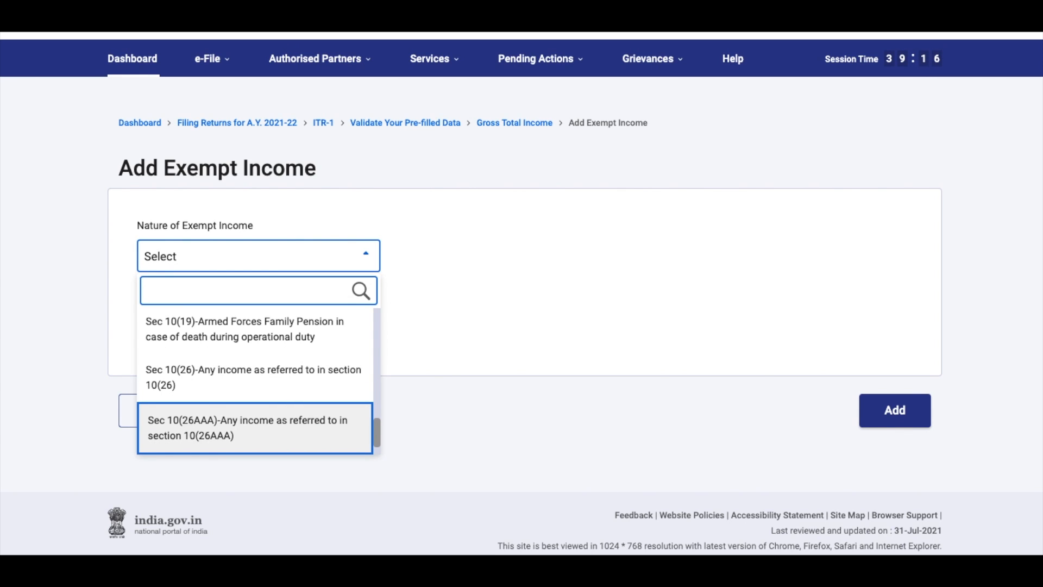
{"action": "key", "text": "Down"}
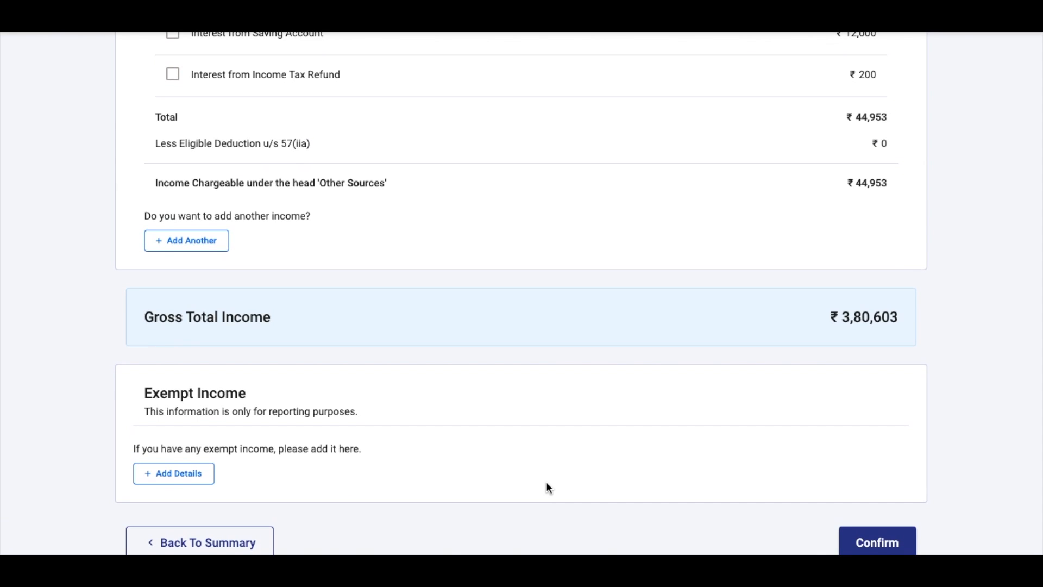
Step: Review the income heads, gross total income and exempt income section on the Gross Total Income page
{"action": "scroll", "coordinate": [546, 481], "scroll_direction": "down", "scroll_amount": 1}
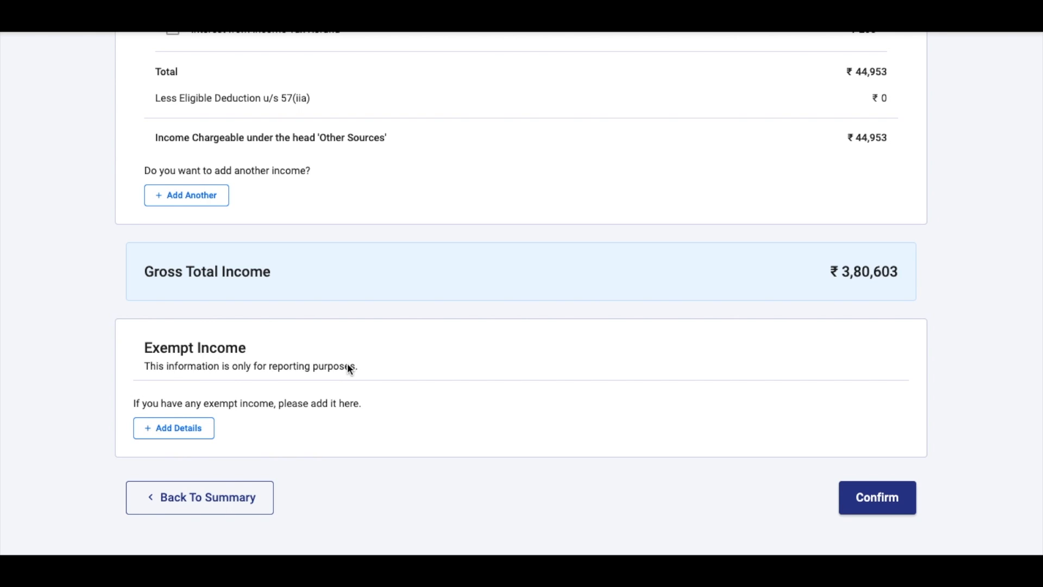
{"action": "scroll", "coordinate": [602, 410], "scroll_direction": "up", "scroll_amount": 5}
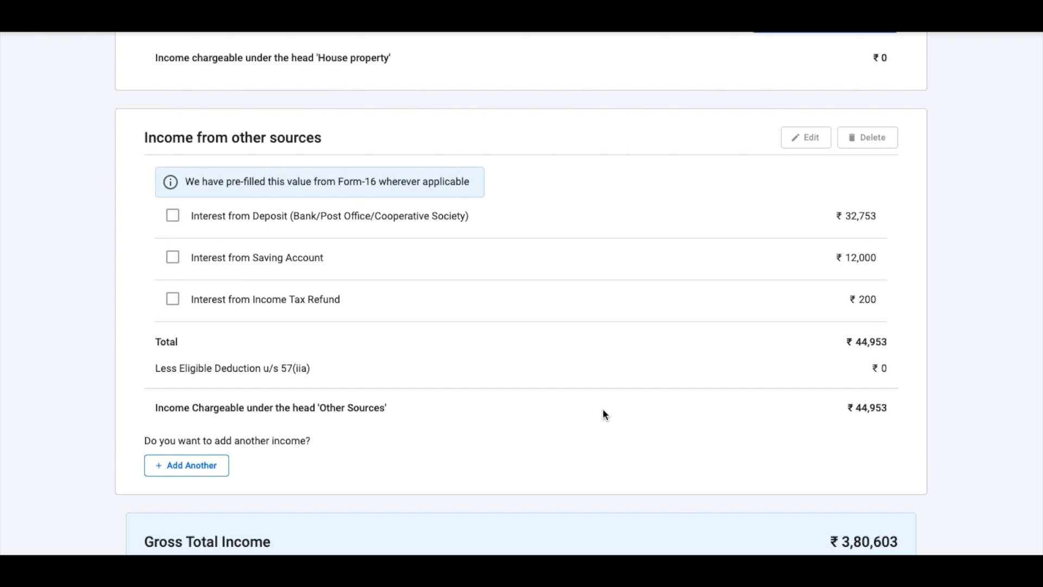
{"action": "scroll", "coordinate": [676, 491], "scroll_direction": "up", "scroll_amount": 9}
{"action": "scroll", "coordinate": [682, 498], "scroll_direction": "down", "scroll_amount": 15}
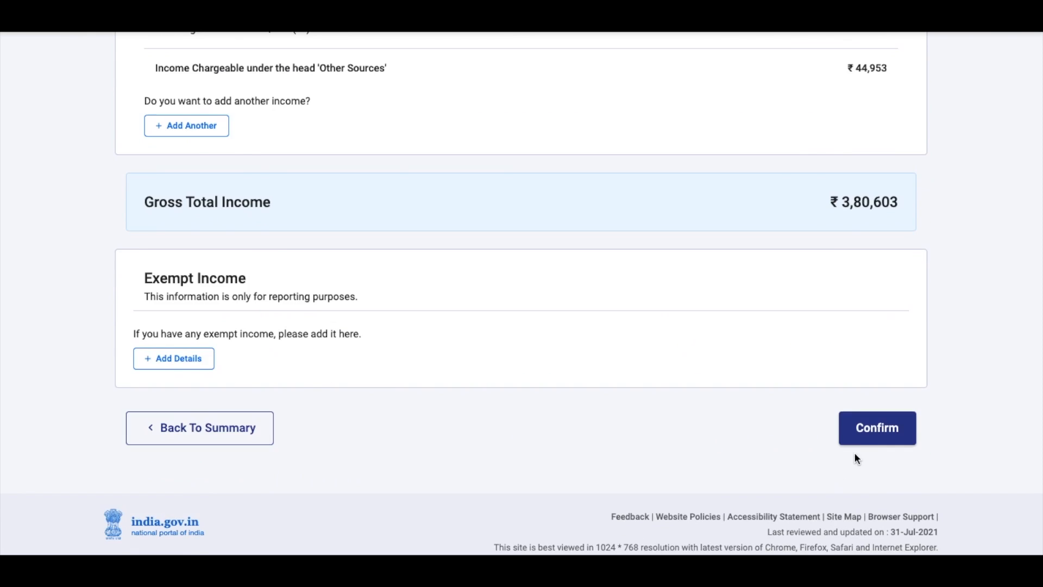
Step: Confirm the Gross Total Income section and open the Total Deductions section
{"action": "left_click", "coordinate": [855, 437]}
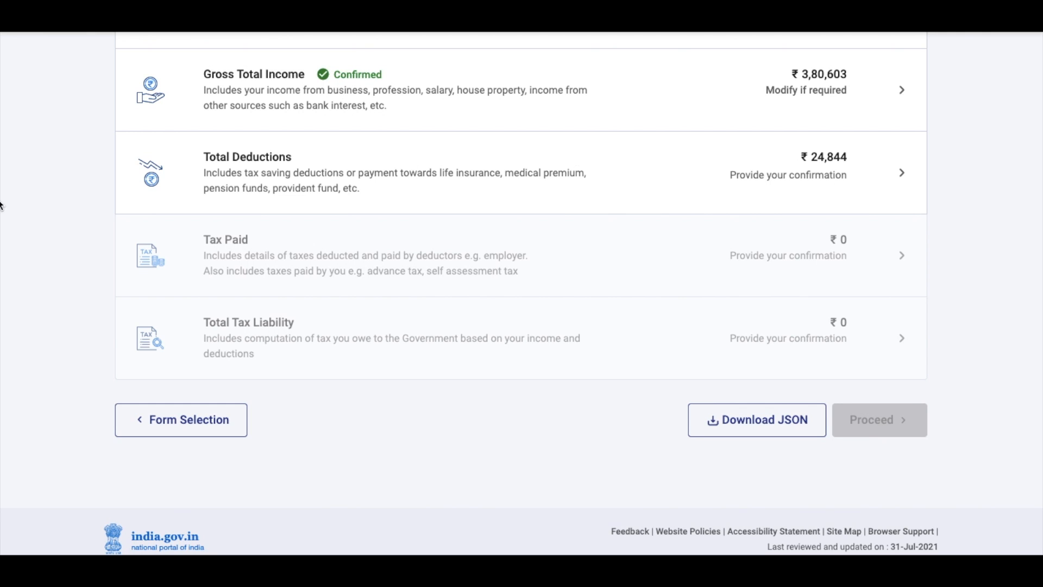
{"action": "left_click", "coordinate": [856, 195]}
Step: Look through the deduction eligibility questions and skip the questionnaire to reach the deduction verification page
{"action": "scroll", "coordinate": [722, 370], "scroll_direction": "down", "scroll_amount": 2}
{"action": "scroll", "coordinate": [723, 369], "scroll_direction": "down", "scroll_amount": 4}
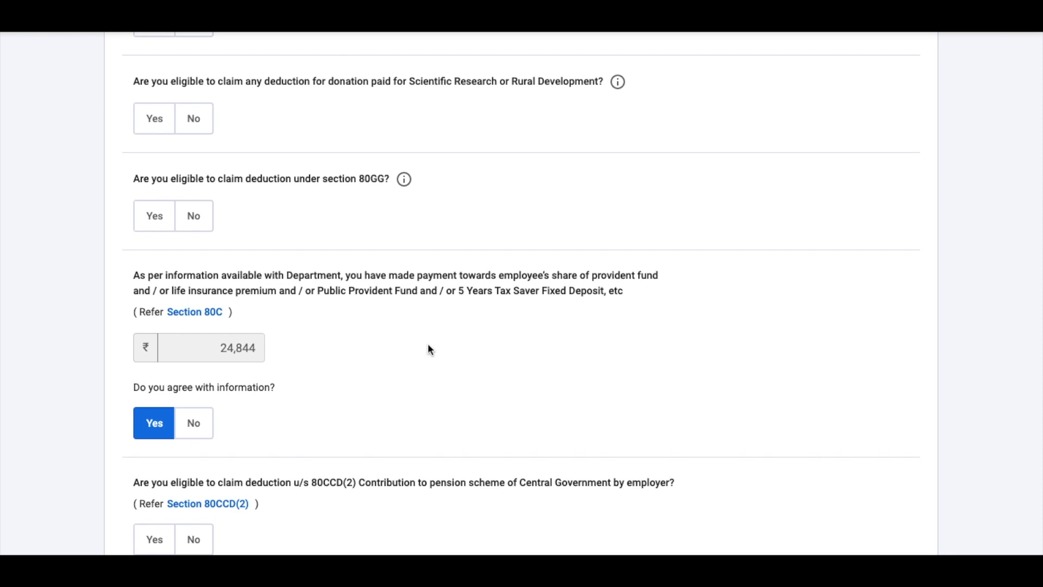
{"action": "scroll", "coordinate": [477, 400], "scroll_direction": "down", "scroll_amount": 10}
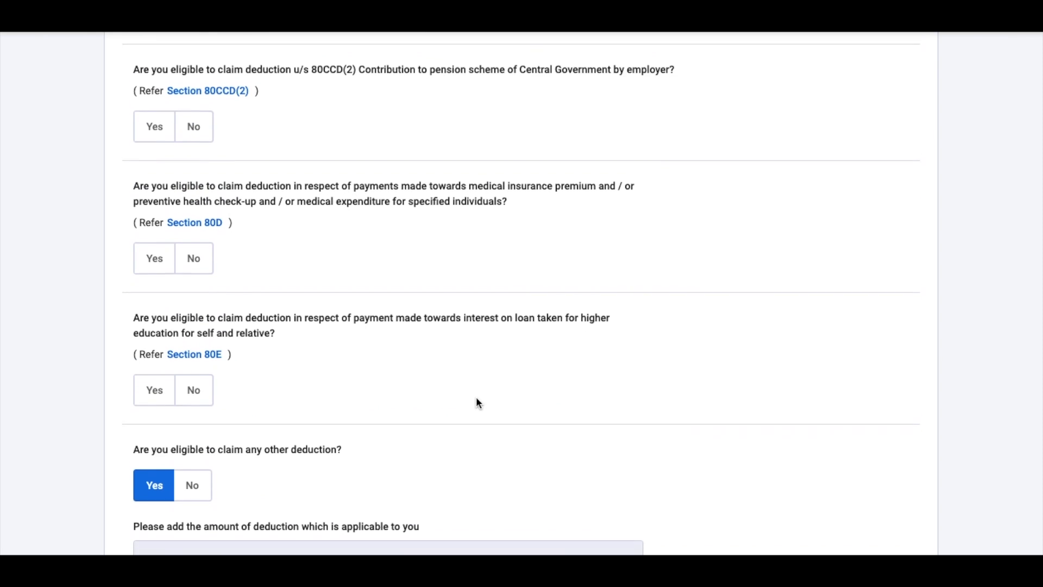
{"action": "scroll", "coordinate": [476, 399], "scroll_direction": "down", "scroll_amount": 12}
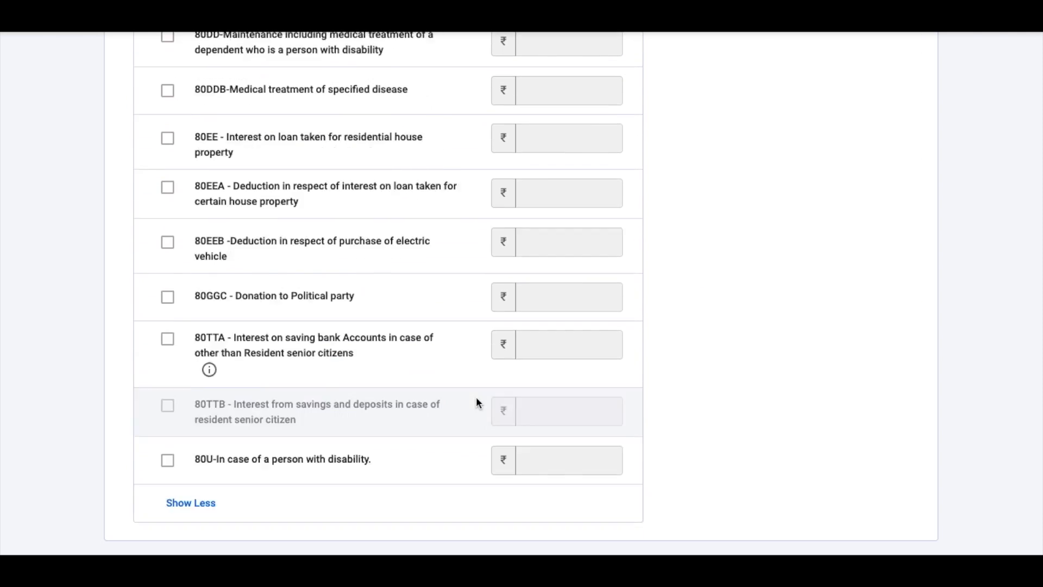
{"action": "scroll", "coordinate": [476, 398], "scroll_direction": "down", "scroll_amount": 1}
{"action": "scroll", "coordinate": [477, 399], "scroll_direction": "up", "scroll_amount": 20}
{"action": "scroll", "coordinate": [406, 493], "scroll_direction": "down", "scroll_amount": 2}
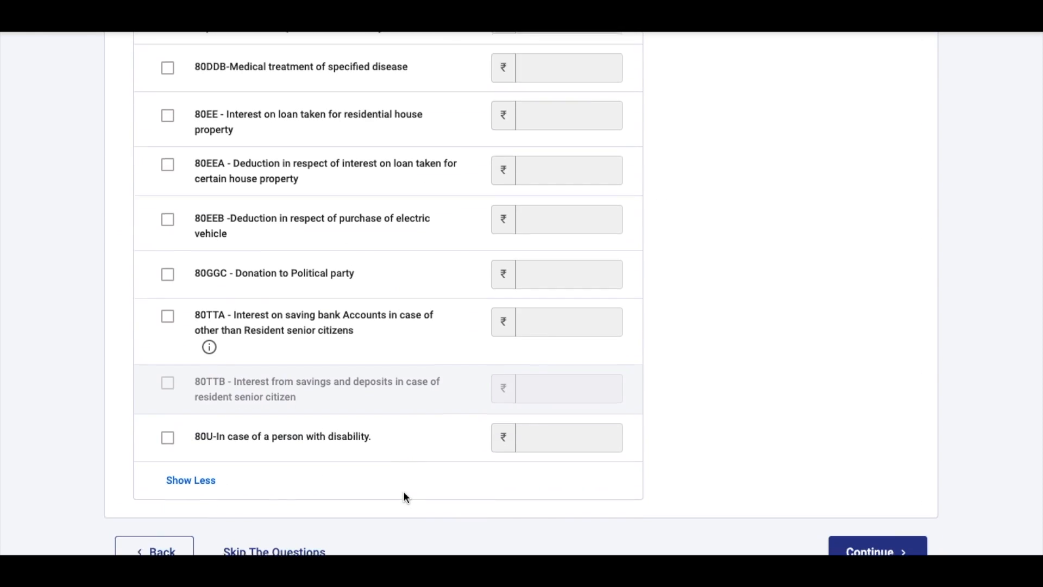
{"action": "scroll", "coordinate": [404, 497], "scroll_direction": "down", "scroll_amount": 2}
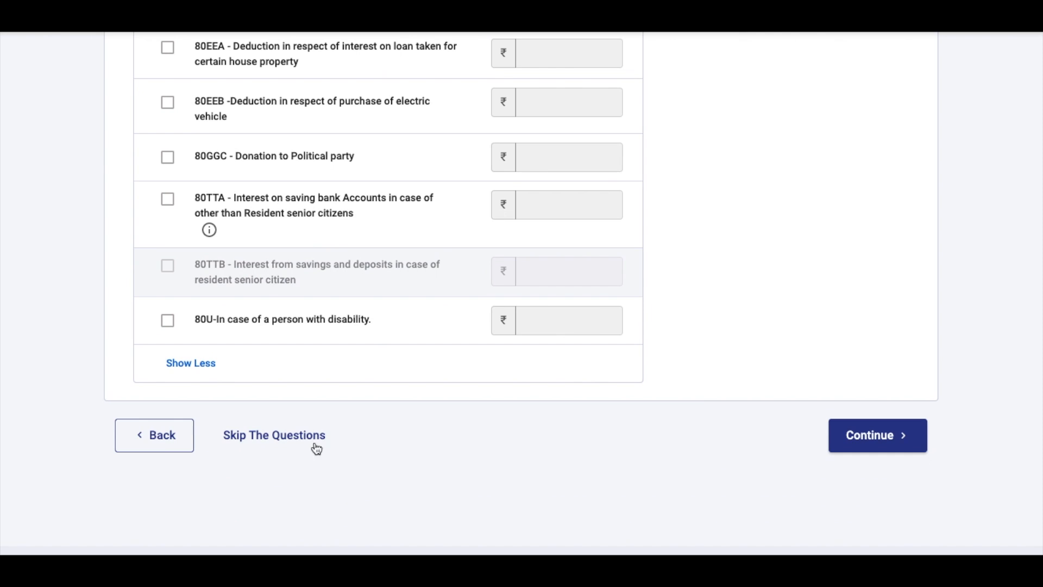
{"action": "left_click", "coordinate": [307, 442]}
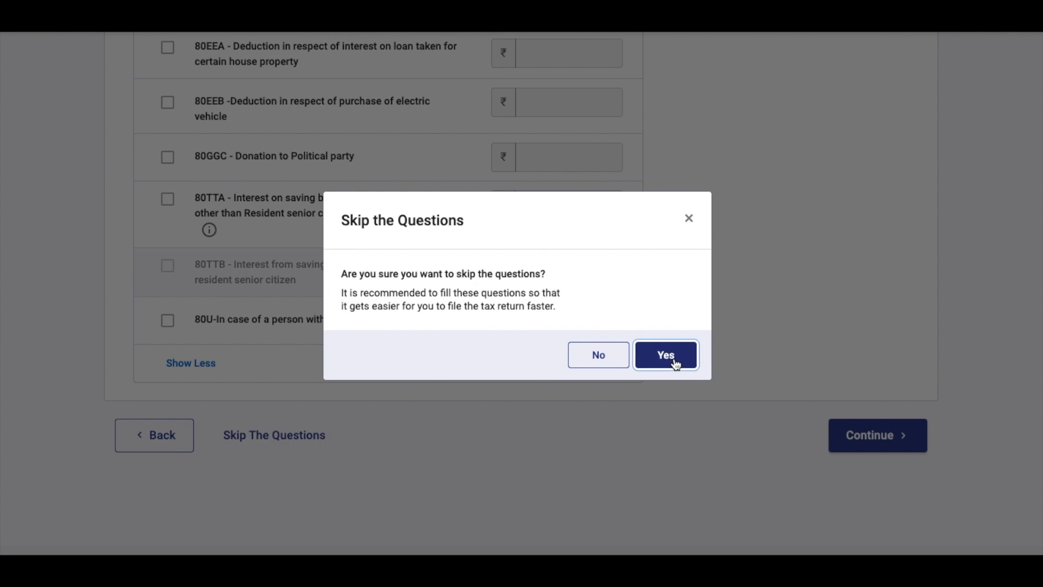
{"action": "left_click", "coordinate": [671, 356]}
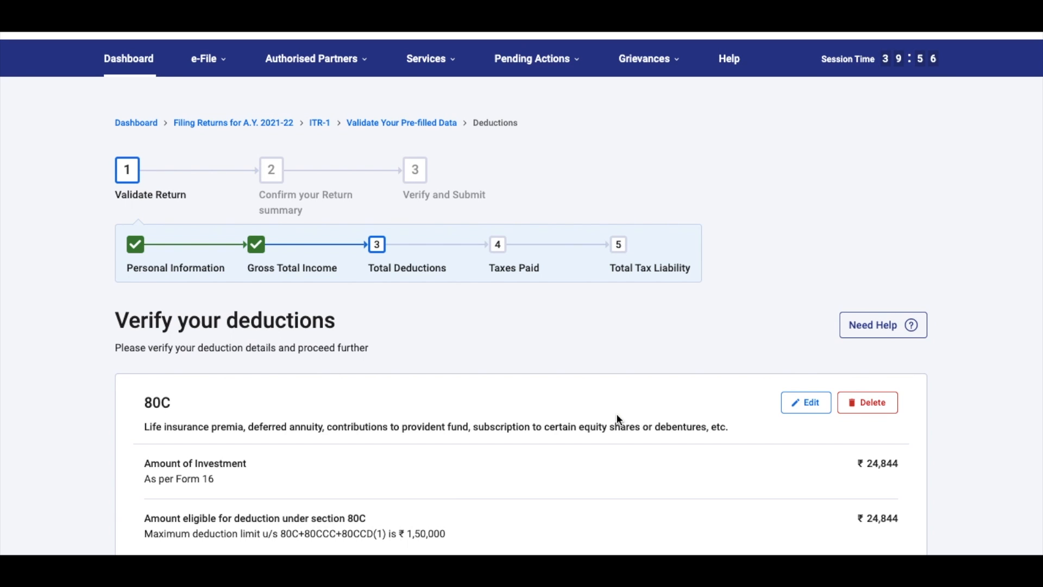
Step: Try to change the 80C deduction amount to 50,000 and save it
{"action": "scroll", "coordinate": [619, 412], "scroll_direction": "down", "scroll_amount": 4}
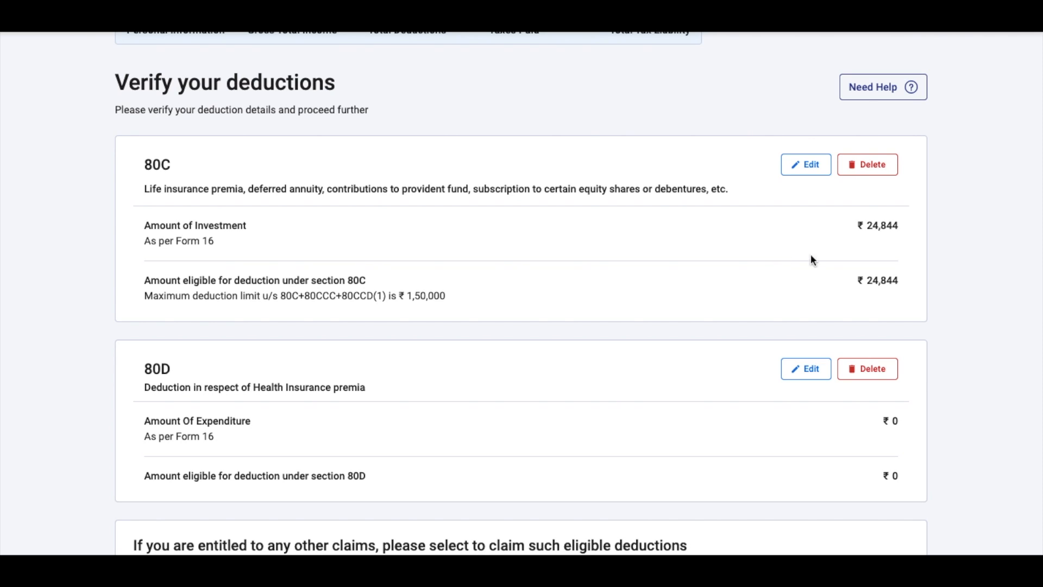
{"action": "left_click", "coordinate": [821, 166]}
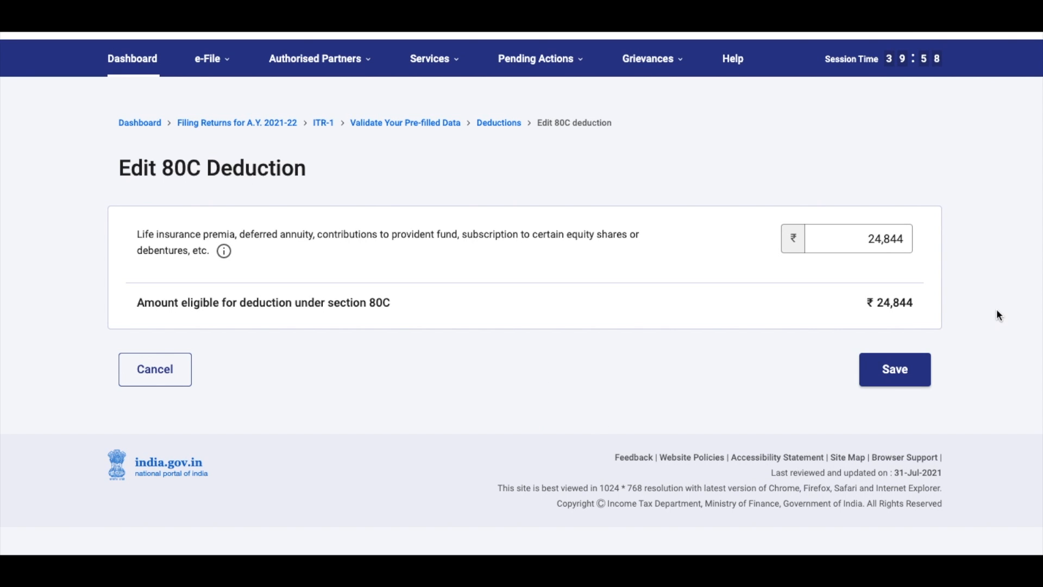
{"action": "left_click_drag", "start_coordinate": [847, 239], "coordinate": [933, 240]}
{"action": "key", "text": "BackSpace"}
{"action": "type", "text": "50000"}
{"action": "left_click", "coordinate": [931, 177]}
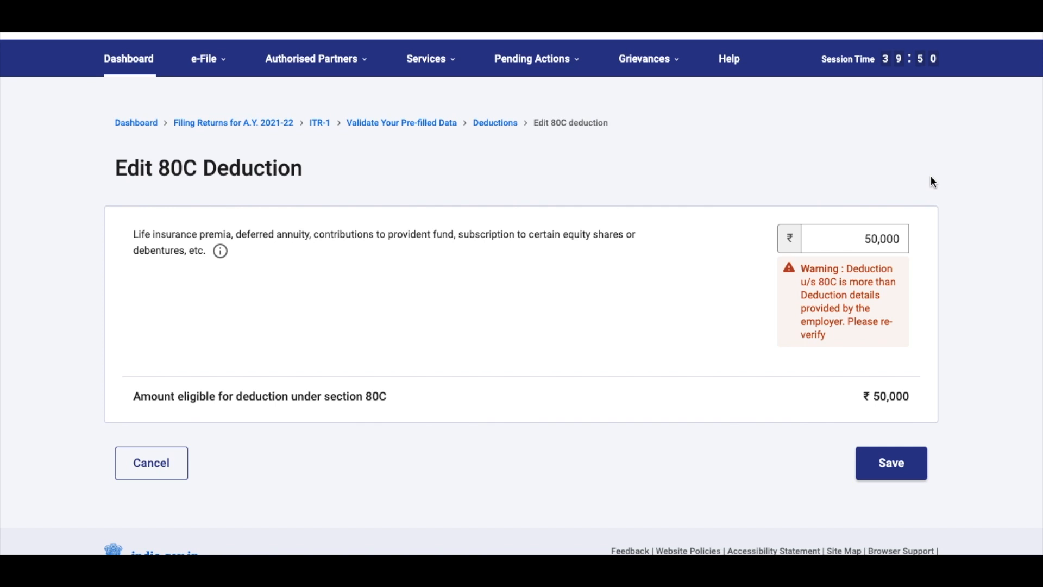
{"action": "left_click", "coordinate": [895, 481]}
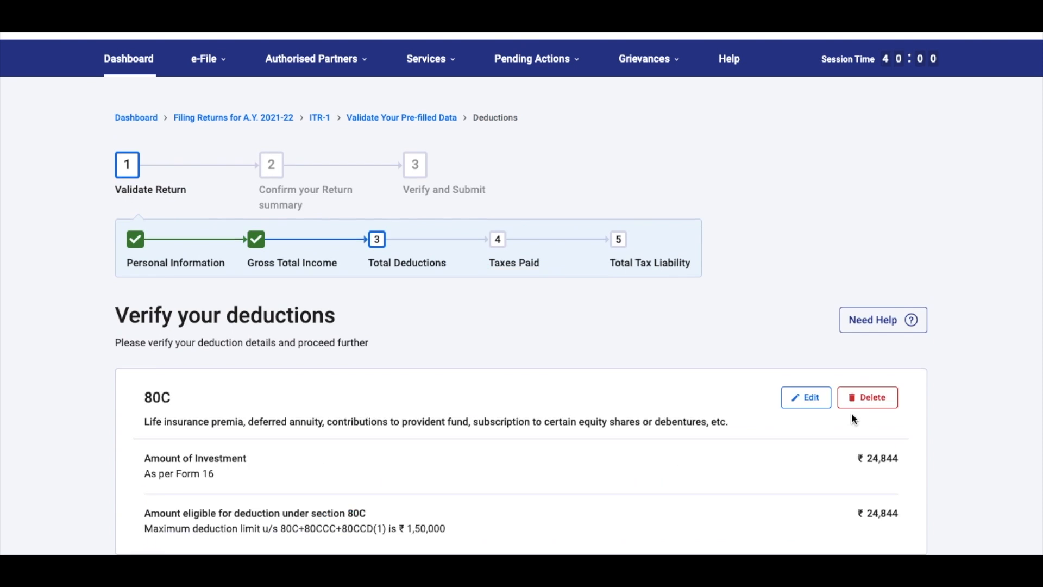
Step: Review the 80C and 80D entries and the other claimable deductions, including 80G donations and 80TTA savings interest
{"action": "scroll", "coordinate": [760, 419], "scroll_direction": "down", "scroll_amount": 2}
{"action": "scroll", "coordinate": [676, 418], "scroll_direction": "down", "scroll_amount": 2}
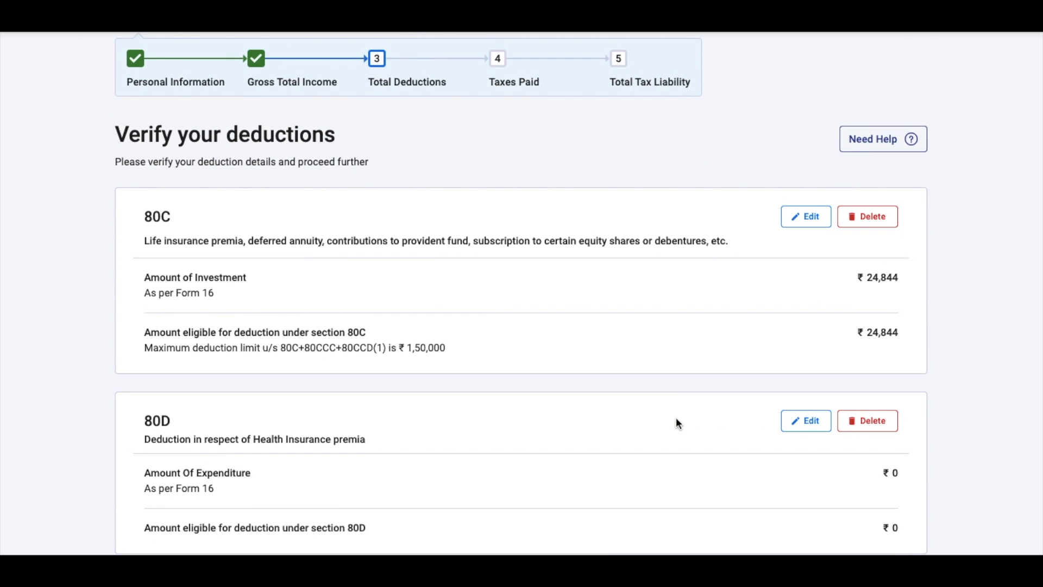
{"action": "scroll", "coordinate": [675, 418], "scroll_direction": "down", "scroll_amount": 6}
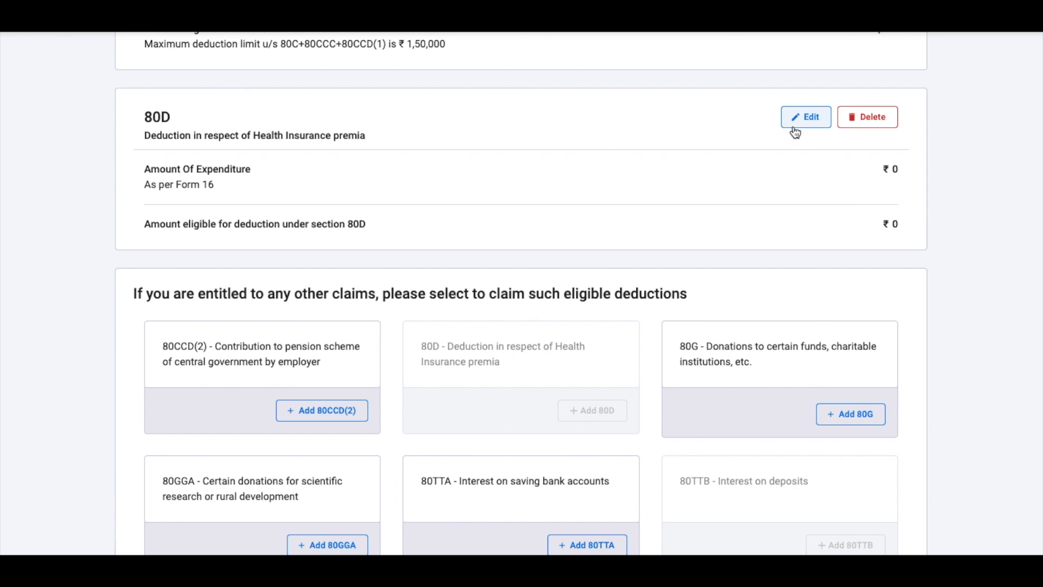
{"action": "scroll", "coordinate": [847, 204], "scroll_direction": "down", "scroll_amount": 1}
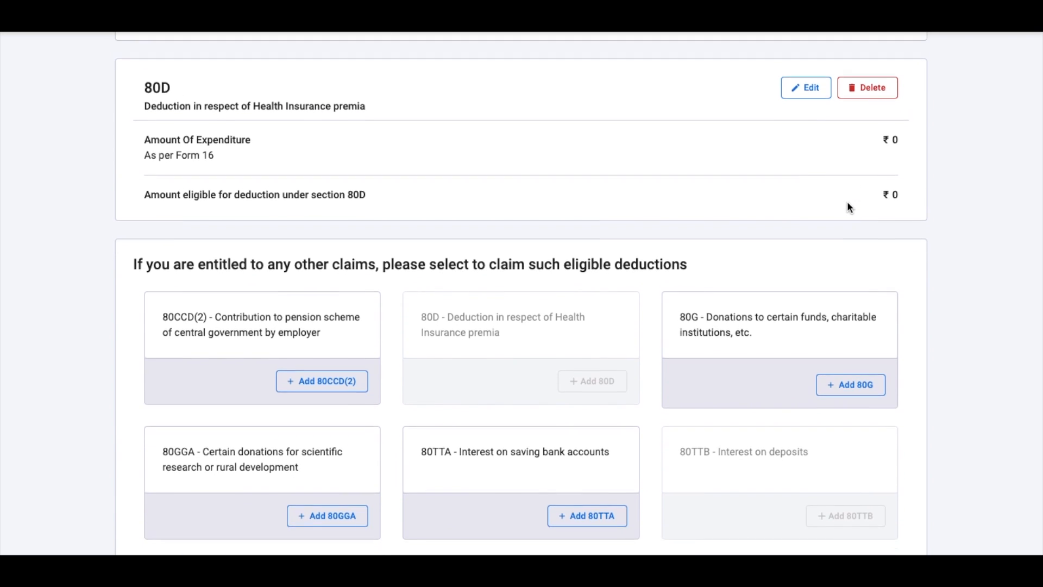
{"action": "scroll", "coordinate": [848, 206], "scroll_direction": "down", "scroll_amount": 5}
{"action": "scroll", "coordinate": [848, 205], "scroll_direction": "up", "scroll_amount": 5}
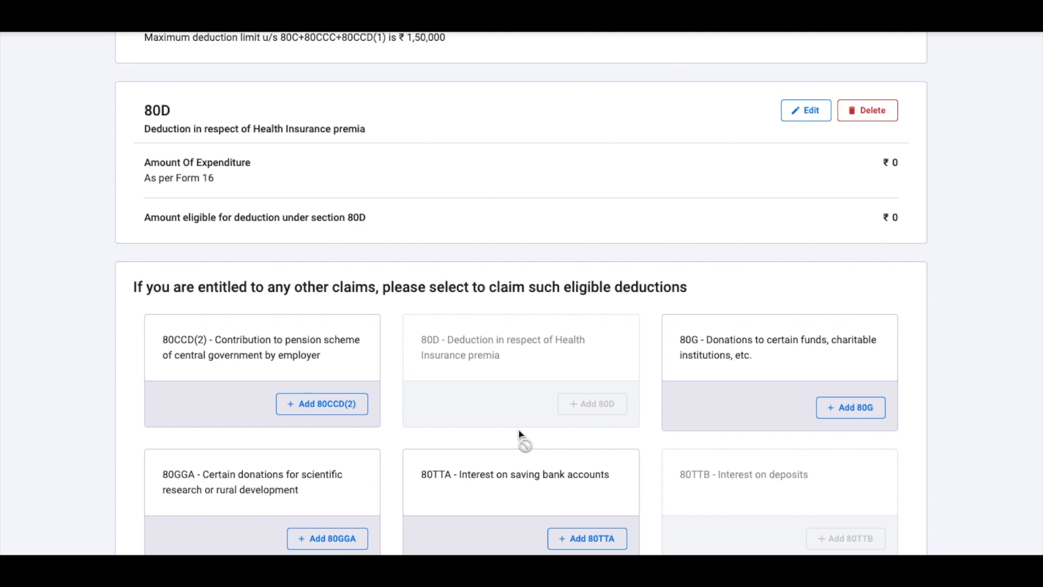
{"action": "scroll", "coordinate": [594, 438], "scroll_direction": "down", "scroll_amount": 2}
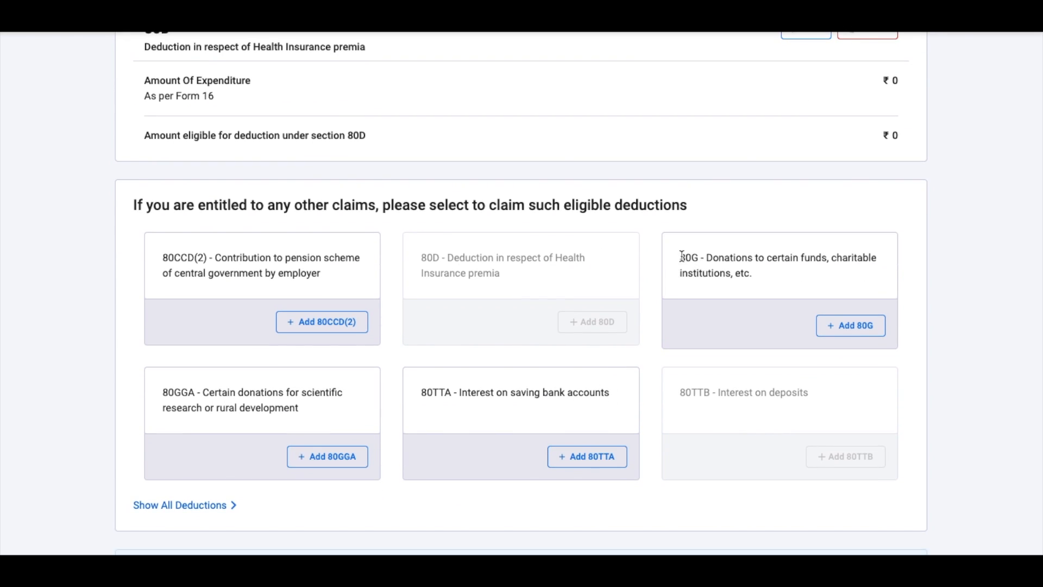
{"action": "left_click_drag", "start_coordinate": [682, 256], "coordinate": [765, 291]}
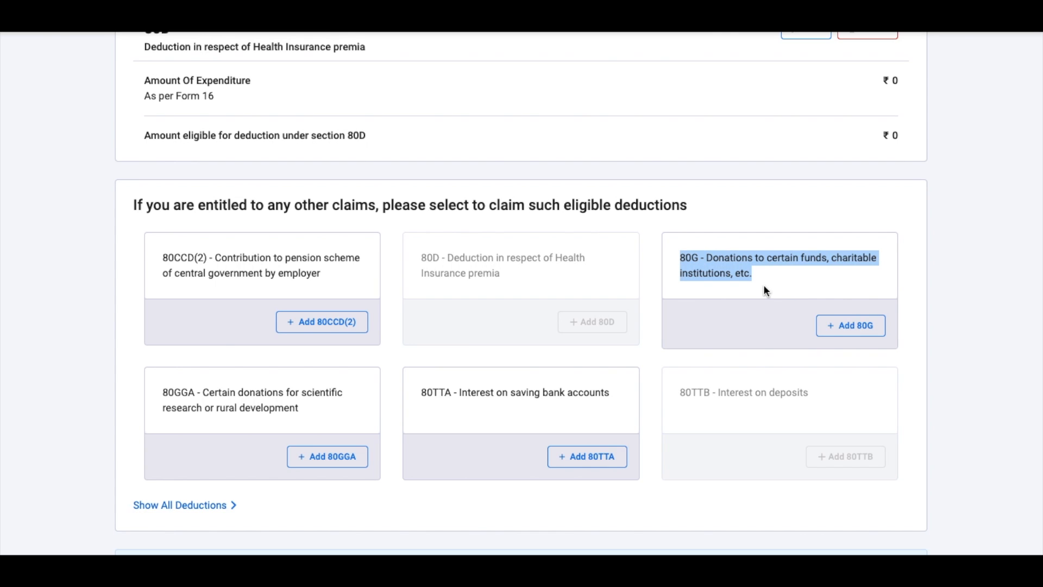
{"action": "left_click", "coordinate": [748, 289]}
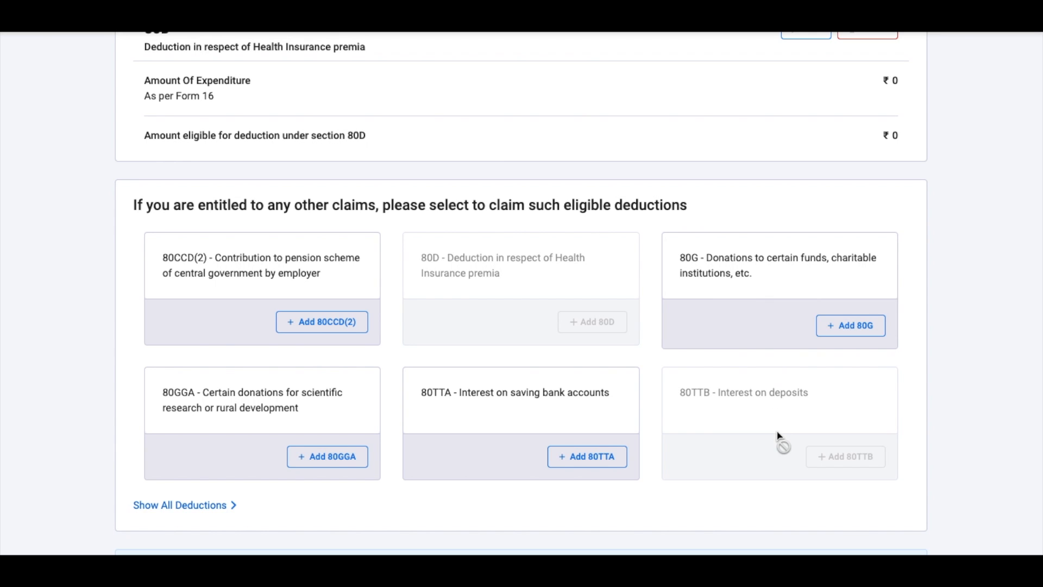
{"action": "scroll", "coordinate": [778, 440], "scroll_direction": "down", "scroll_amount": 1}
{"action": "left_click_drag", "start_coordinate": [419, 329], "coordinate": [614, 336]}
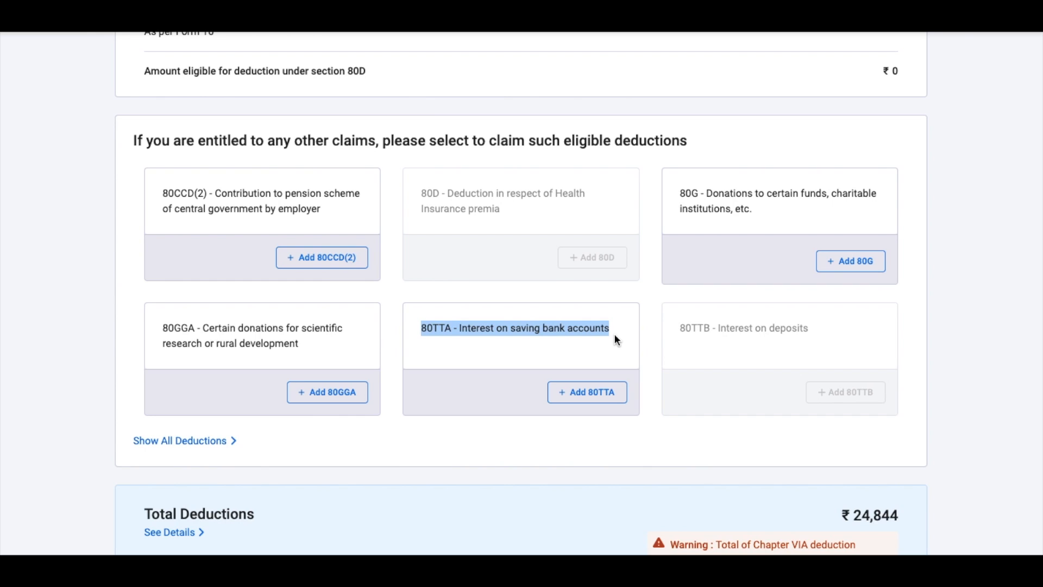
{"action": "left_click", "coordinate": [615, 335]}
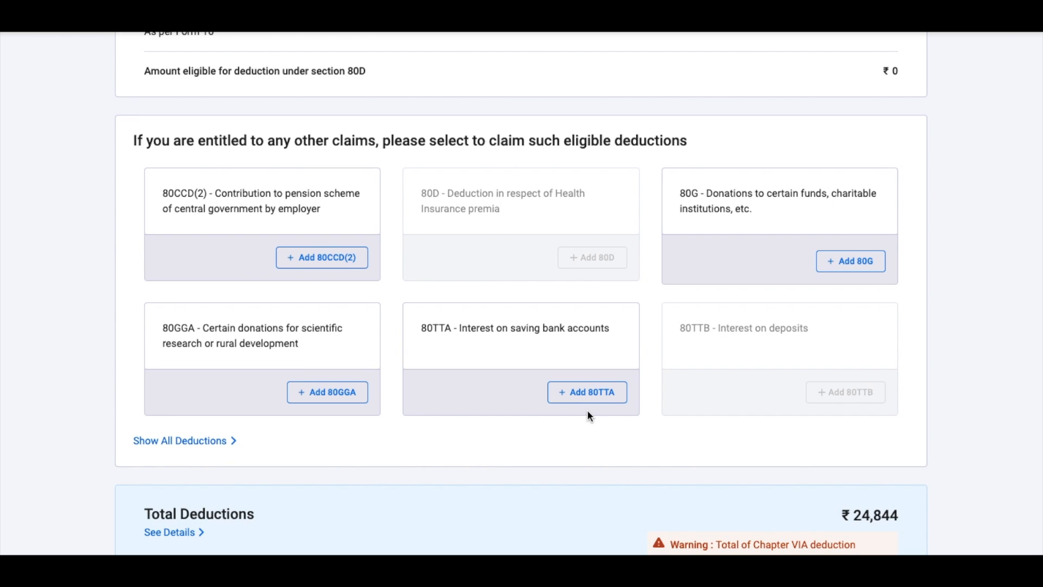
Step: Start adding an 80TTA deduction with 12,000 as the interest on saving bank accounts
{"action": "left_click", "coordinate": [592, 395]}
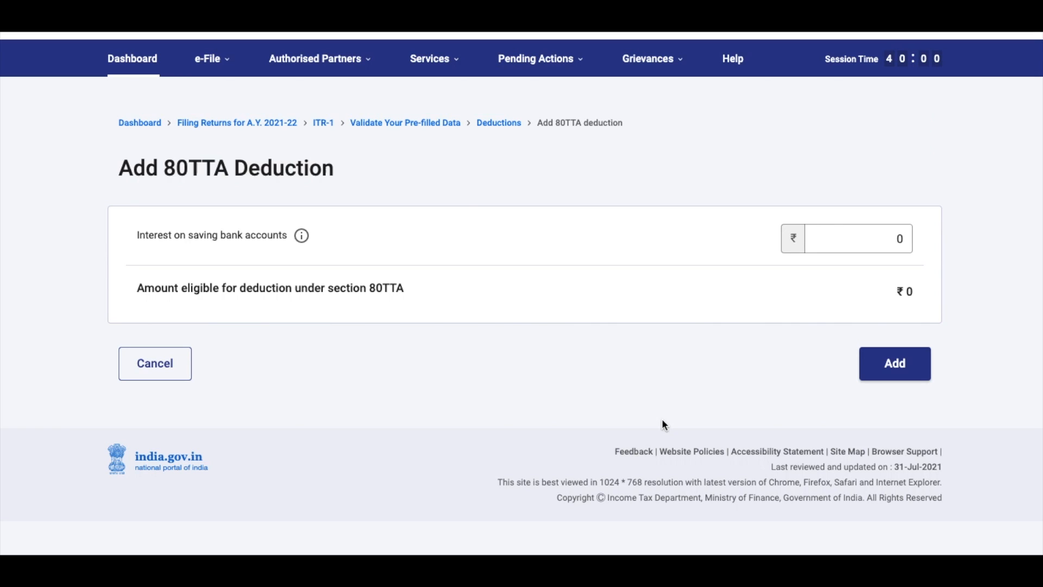
{"action": "left_click", "coordinate": [889, 242]}
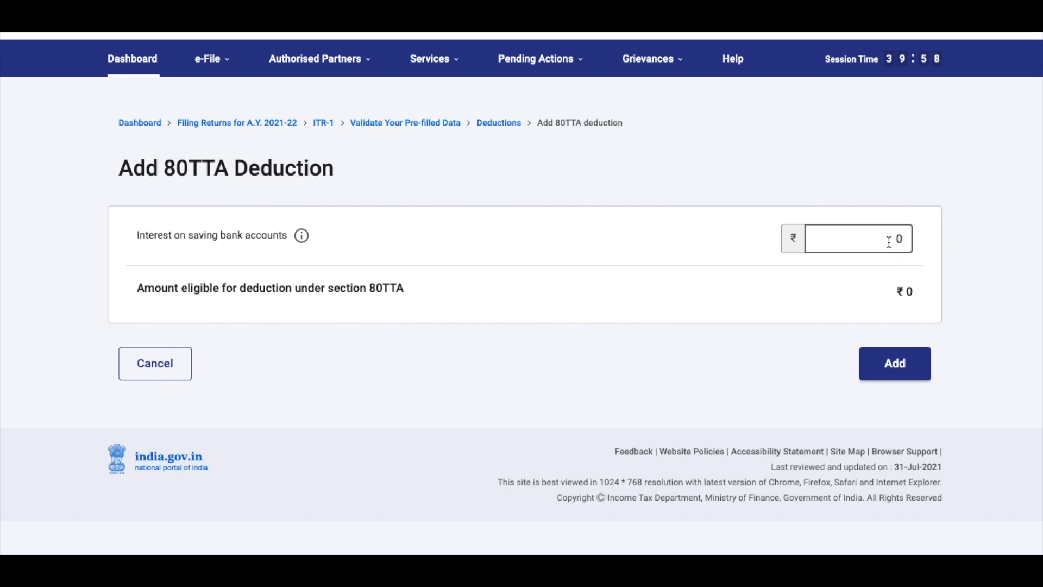
{"action": "left_click", "coordinate": [906, 243]}
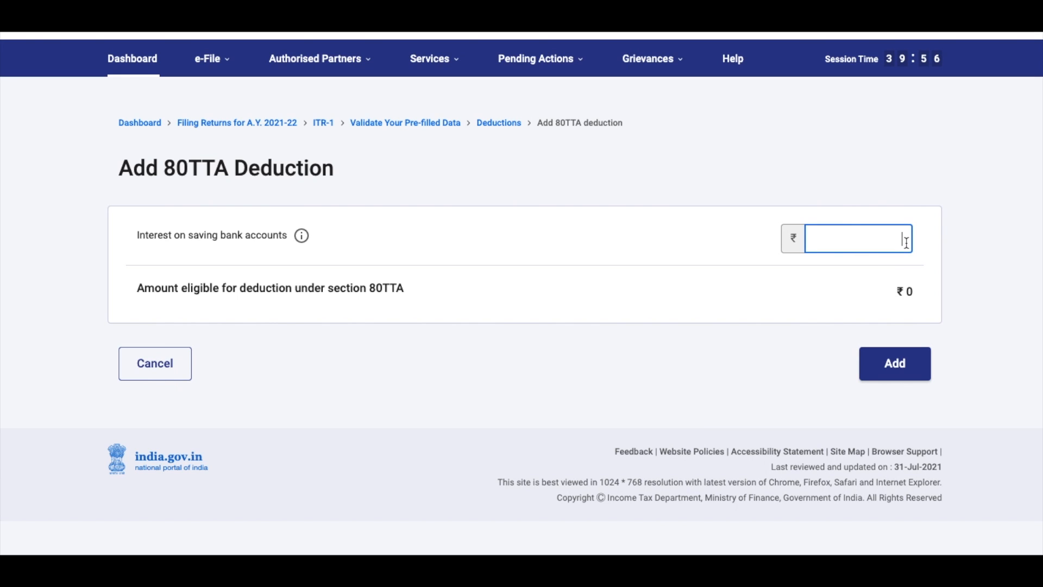
{"action": "type", "text": "1000"}
{"action": "key", "text": "BackSpace"}
{"action": "key", "text": "BackSpace"}
{"action": "key", "text": "BackSpace"}
{"action": "type", "text": "2000"}
{"action": "left_click", "coordinate": [820, 286]}
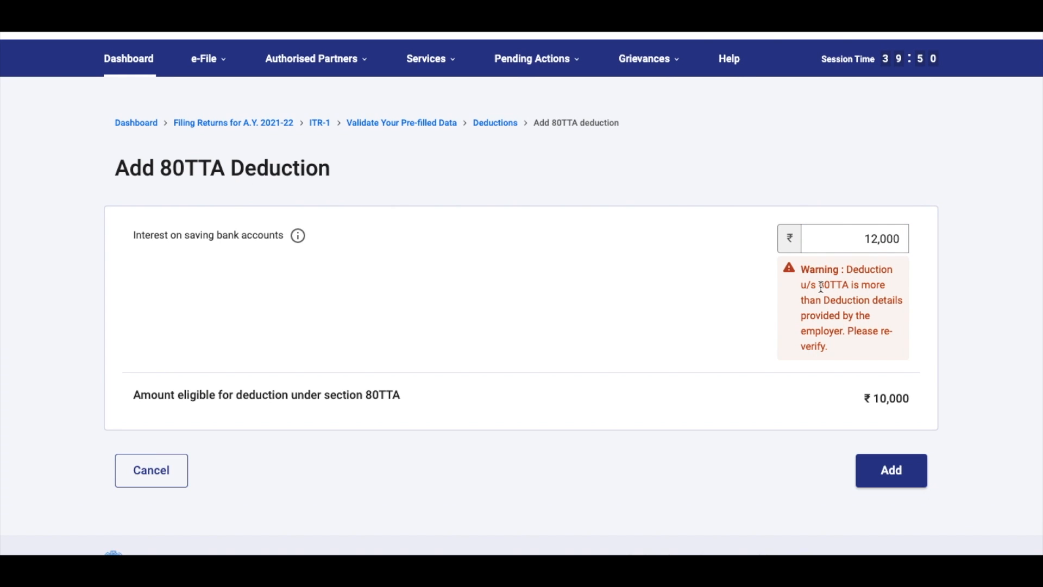
Step: Set the 80TTA savings interest to 10,000 and add the deduction
{"action": "left_click", "coordinate": [819, 227]}
{"action": "left_click_drag", "start_coordinate": [819, 226], "coordinate": [926, 247]}
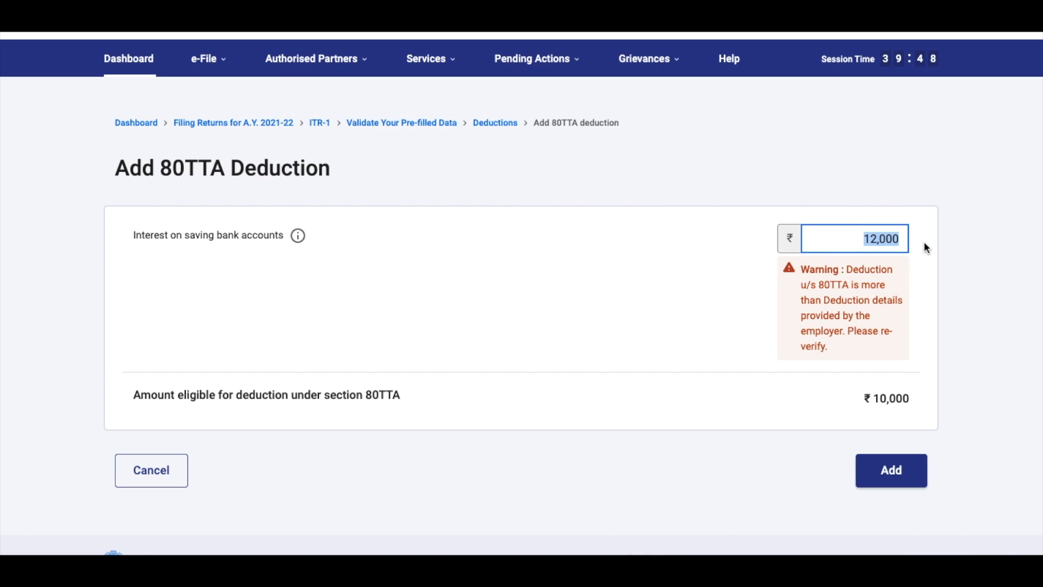
{"action": "type", "text": "1"}
{"action": "type", "text": "000"}
{"action": "left_click", "coordinate": [607, 263]}
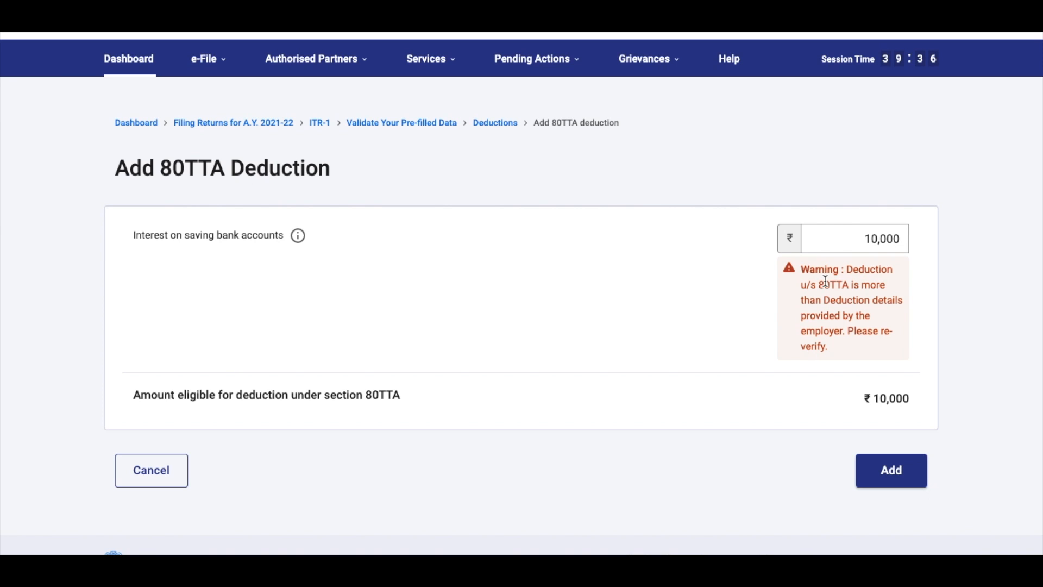
{"action": "left_click", "coordinate": [891, 486]}
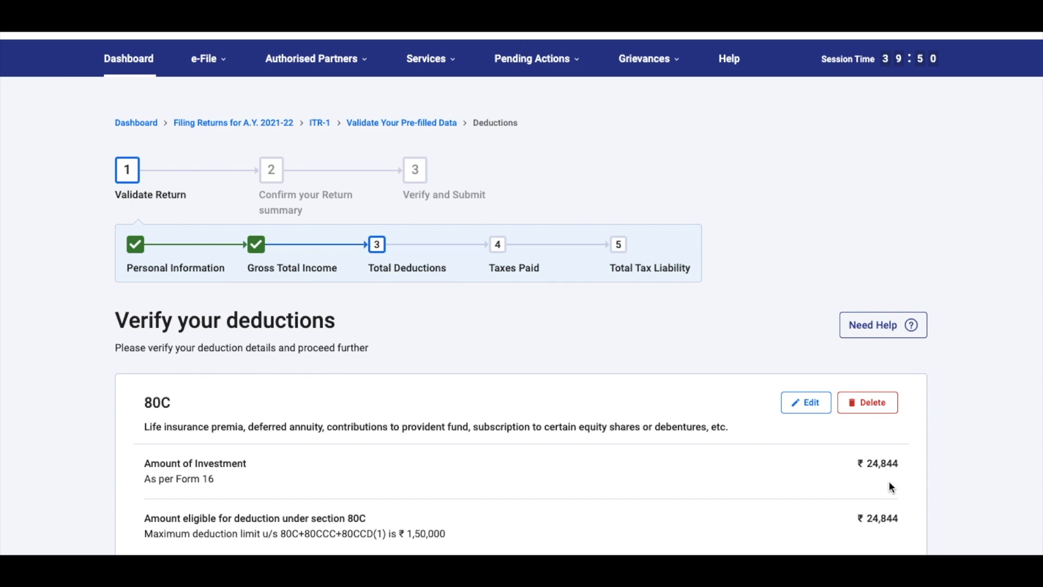
Step: Check the listed deductions and their total, and confirm the Total Deductions section
{"action": "scroll", "coordinate": [891, 486], "scroll_direction": "down", "scroll_amount": 2}
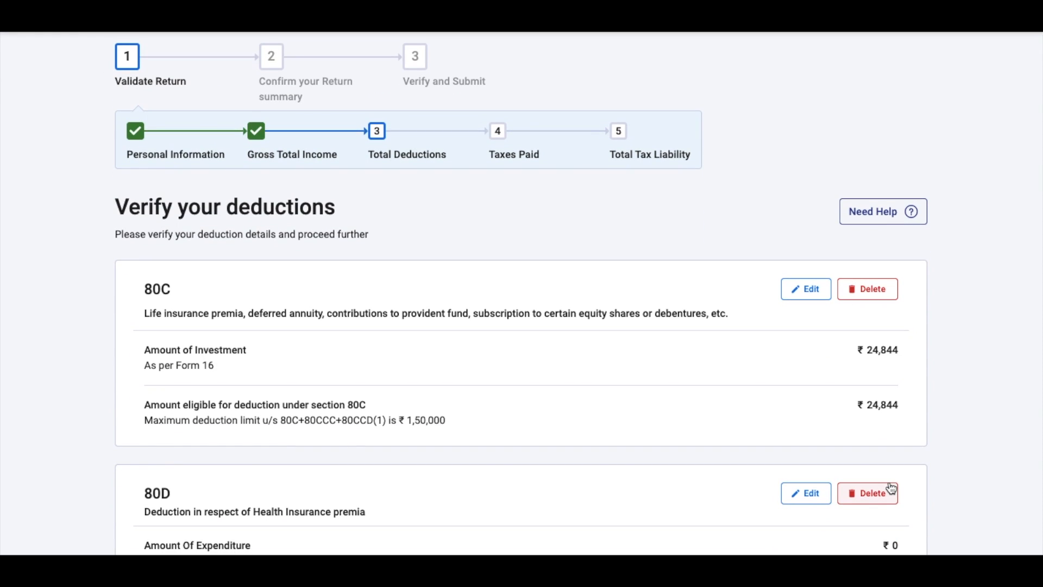
{"action": "scroll", "coordinate": [891, 487], "scroll_direction": "down", "scroll_amount": 8}
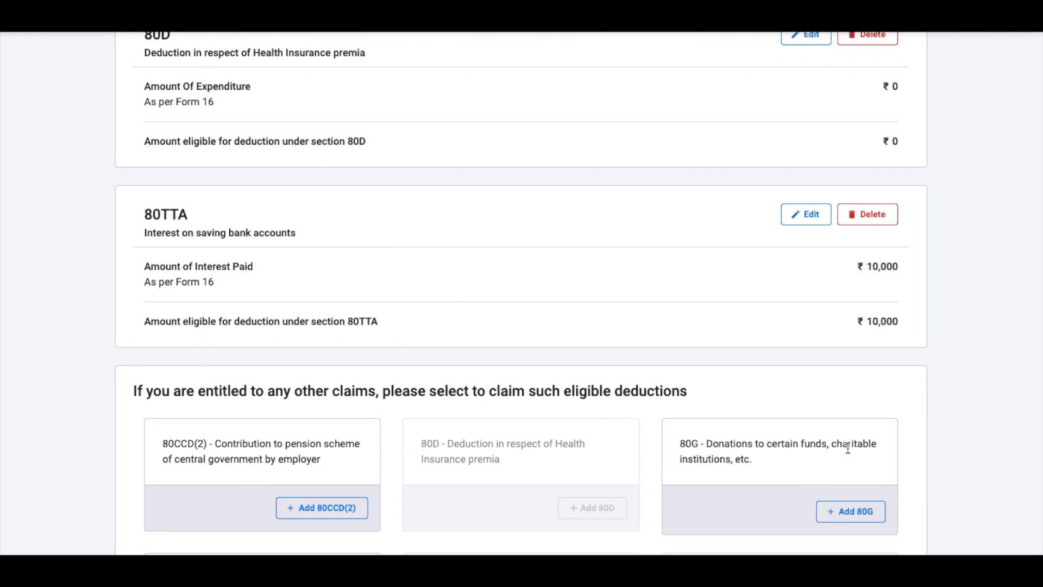
{"action": "scroll", "coordinate": [848, 447], "scroll_direction": "down", "scroll_amount": 2}
{"action": "scroll", "coordinate": [848, 448], "scroll_direction": "down", "scroll_amount": 7}
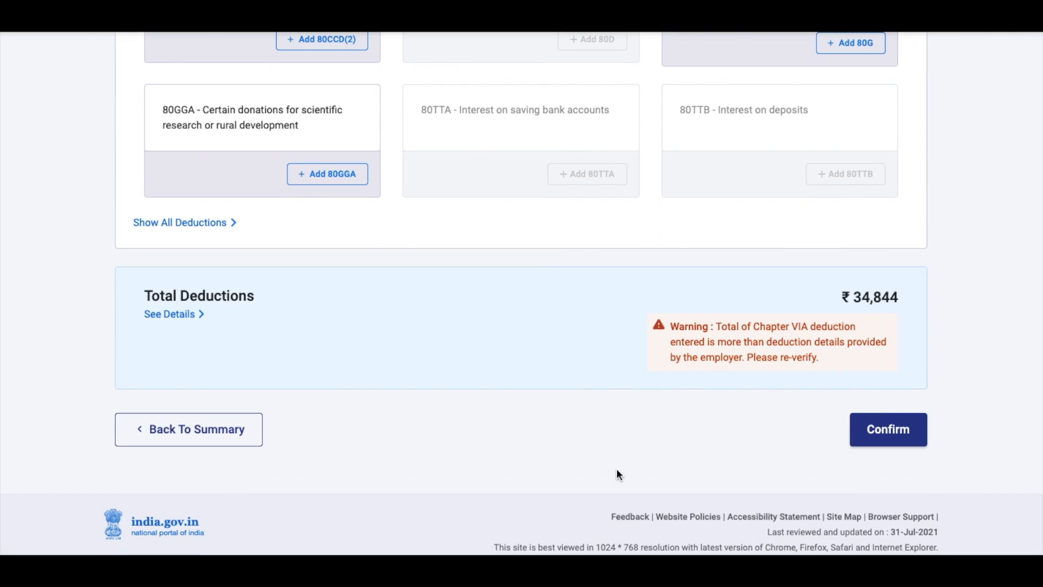
{"action": "left_click", "coordinate": [885, 428]}
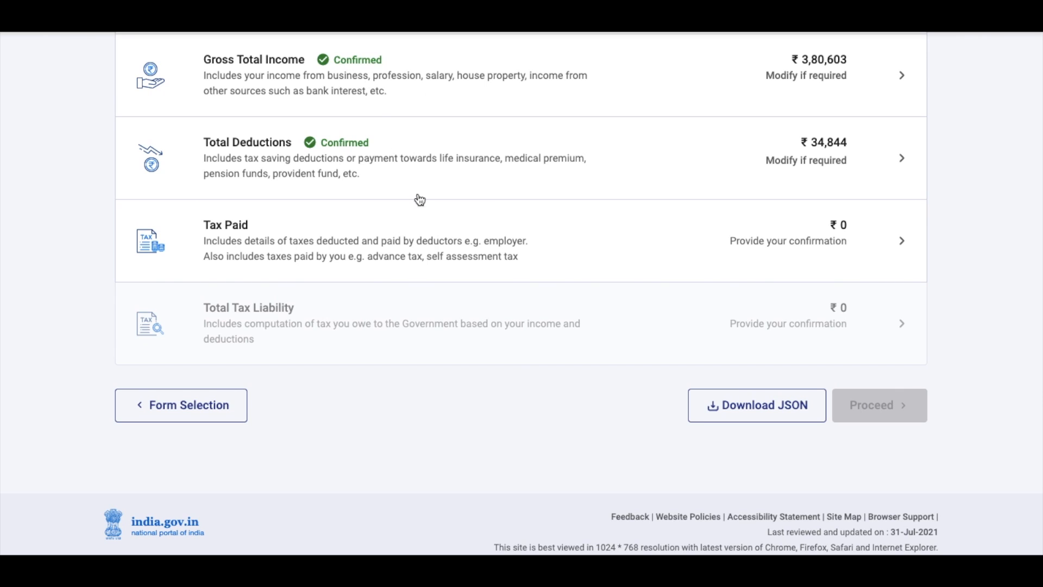
Step: Open the Tax Paid section, check the TDS, TCS and advance tax details, and confirm it
{"action": "left_click", "coordinate": [489, 226]}
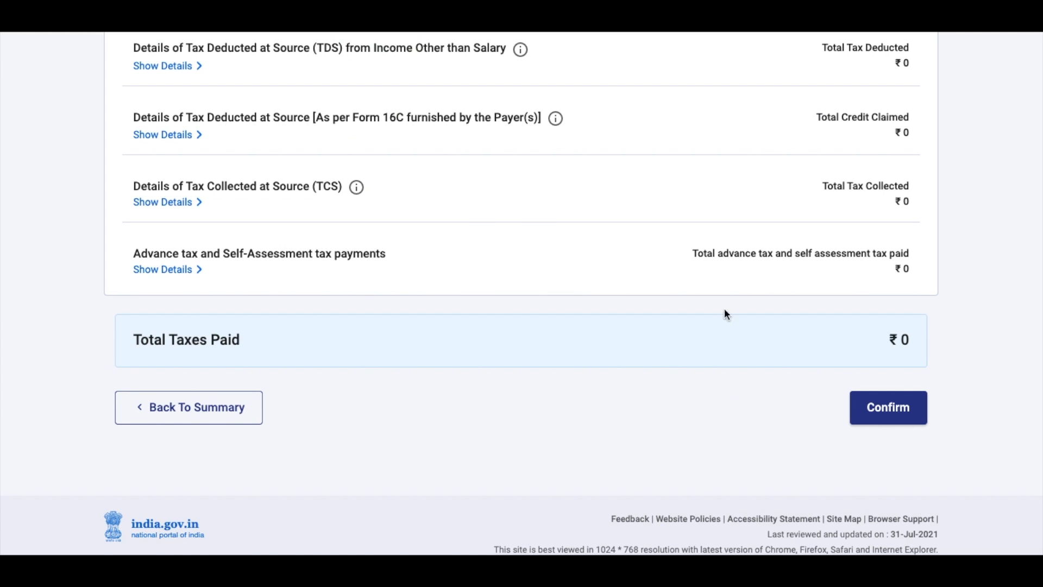
{"action": "scroll", "coordinate": [777, 418], "scroll_direction": "down", "scroll_amount": 3}
{"action": "scroll", "coordinate": [779, 428], "scroll_direction": "down", "scroll_amount": 4}
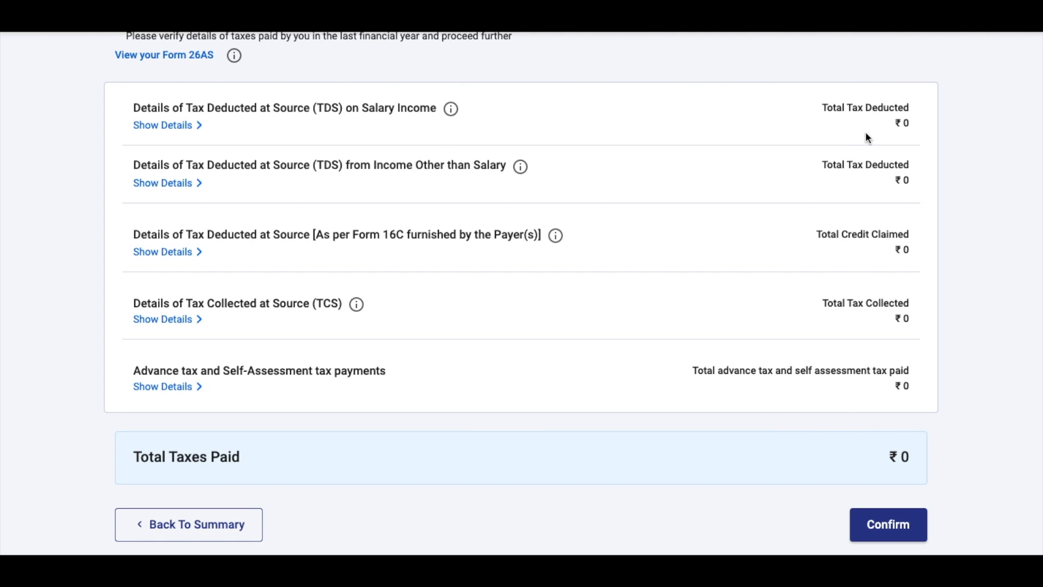
{"action": "left_click_drag", "start_coordinate": [856, 129], "coordinate": [900, 126]}
{"action": "left_click", "coordinate": [888, 525]}
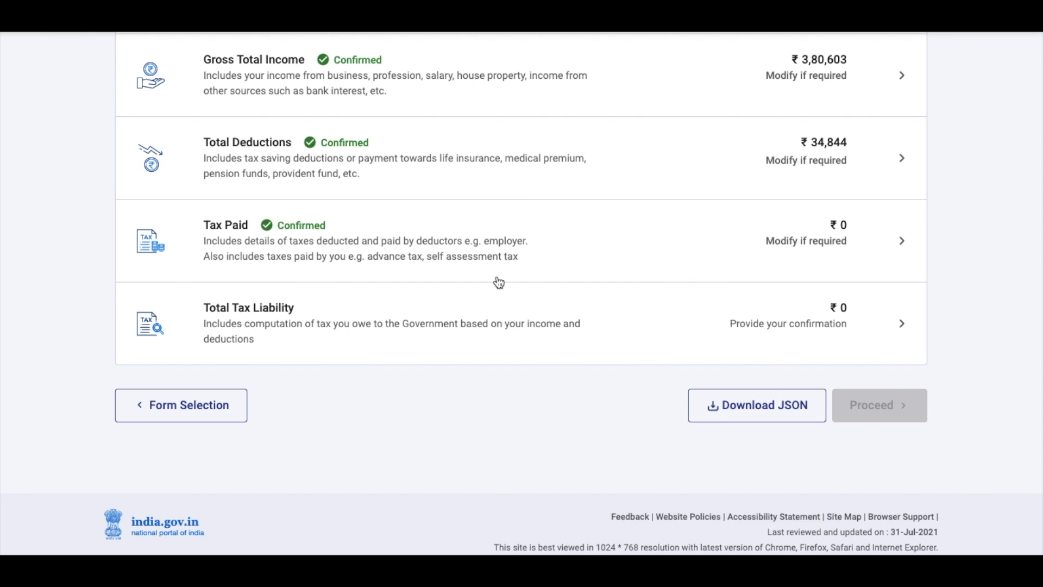
Step: Review the income and tax computation in the Total Tax Liability section, confirm it, and proceed to the return summary
{"action": "left_click", "coordinate": [482, 328]}
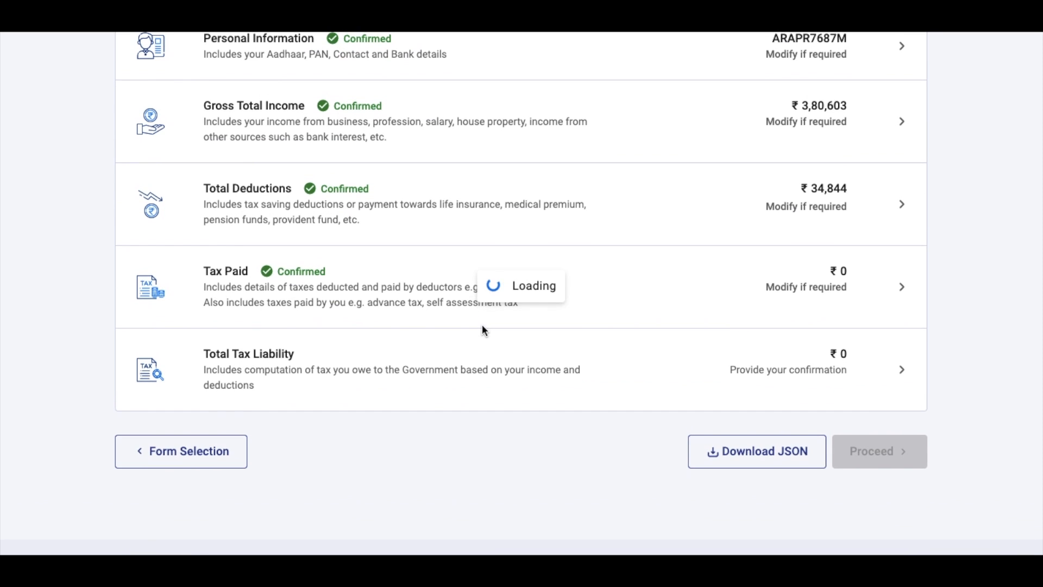
{"action": "scroll", "coordinate": [485, 331], "scroll_direction": "down", "scroll_amount": 6}
{"action": "scroll", "coordinate": [486, 333], "scroll_direction": "down", "scroll_amount": 2}
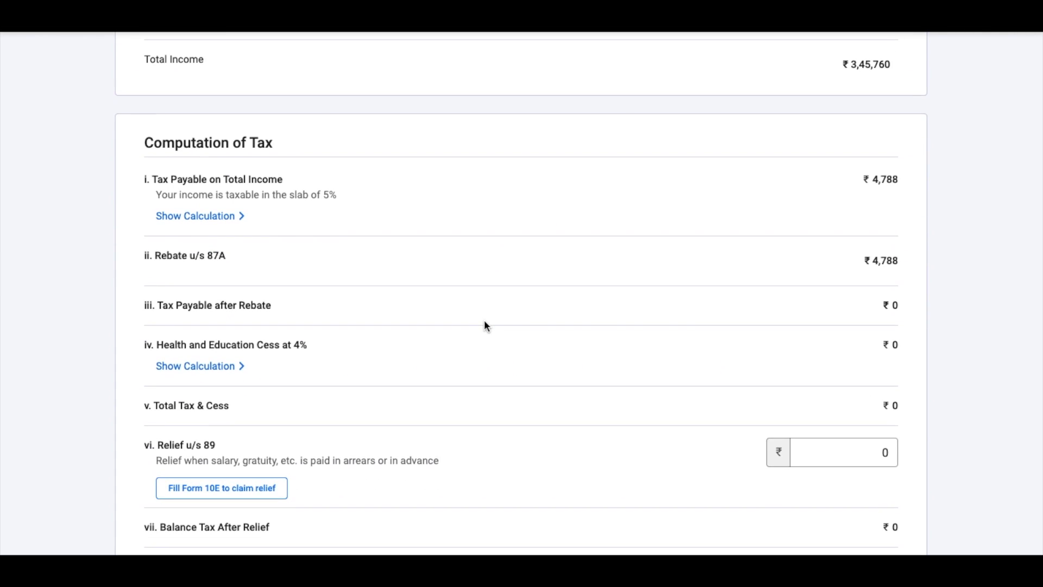
{"action": "scroll", "coordinate": [486, 326], "scroll_direction": "up", "scroll_amount": 5}
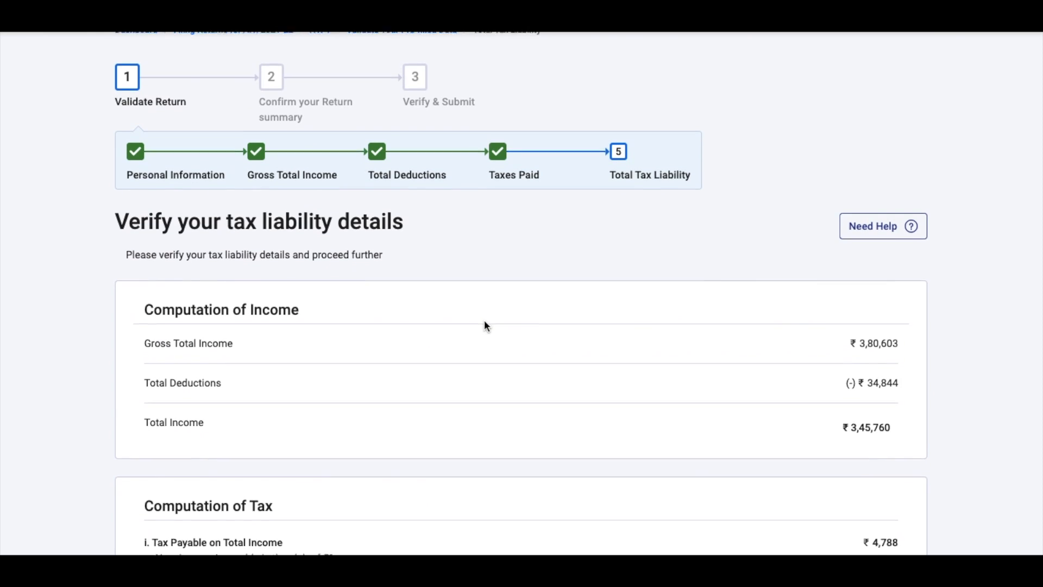
{"action": "scroll", "coordinate": [485, 326], "scroll_direction": "down", "scroll_amount": 2}
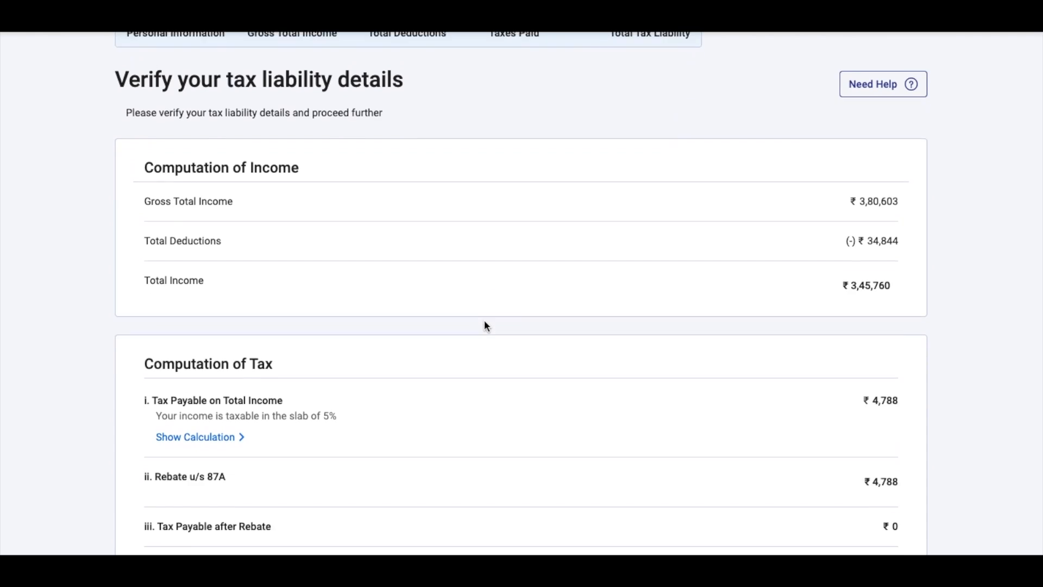
{"action": "scroll", "coordinate": [486, 326], "scroll_direction": "down", "scroll_amount": 2}
{"action": "scroll", "coordinate": [486, 326], "scroll_direction": "down", "scroll_amount": 2}
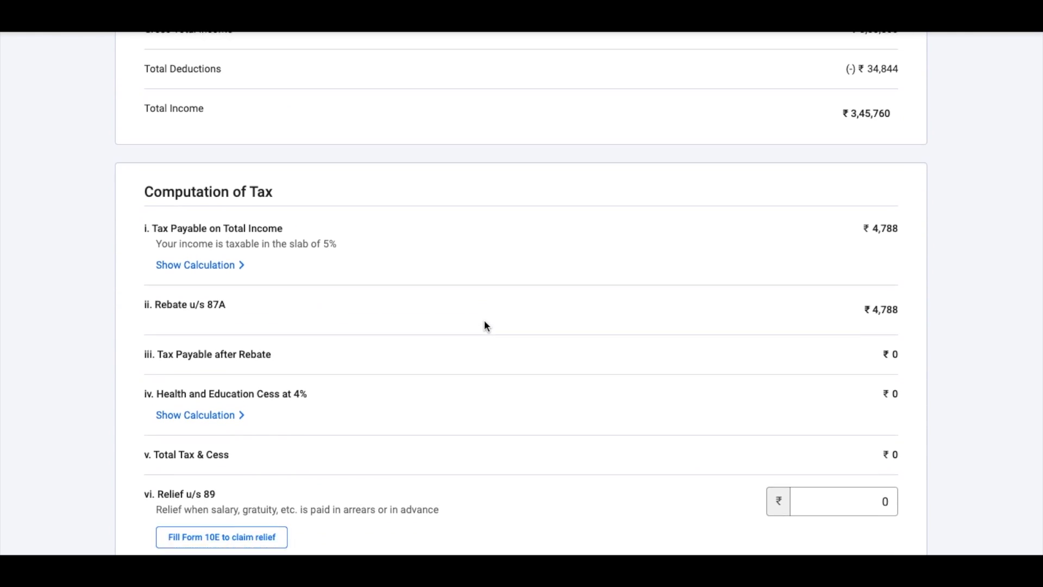
{"action": "scroll", "coordinate": [486, 326], "scroll_direction": "down", "scroll_amount": 1}
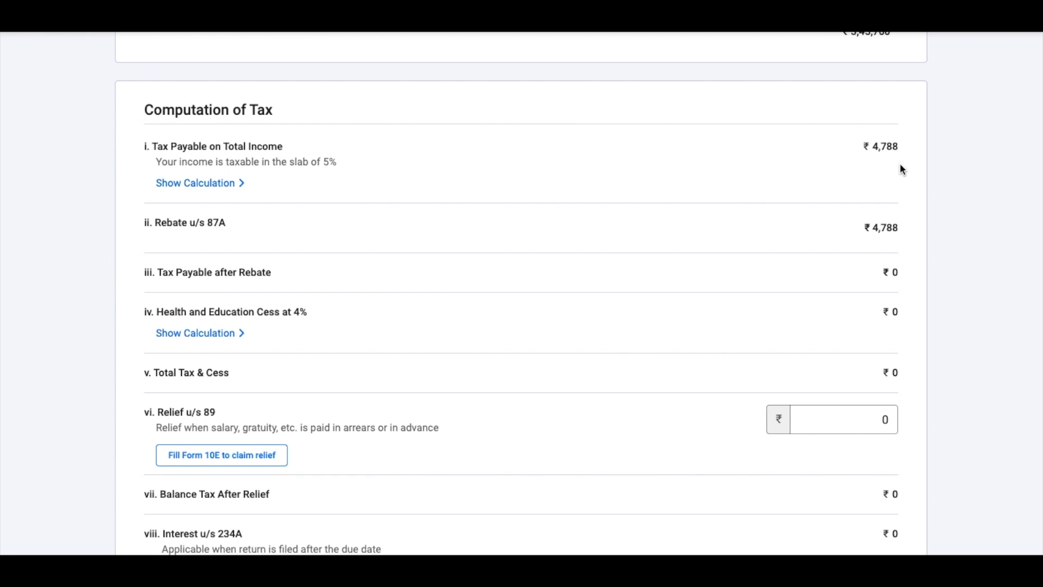
{"action": "scroll", "coordinate": [909, 243], "scroll_direction": "down", "scroll_amount": 4}
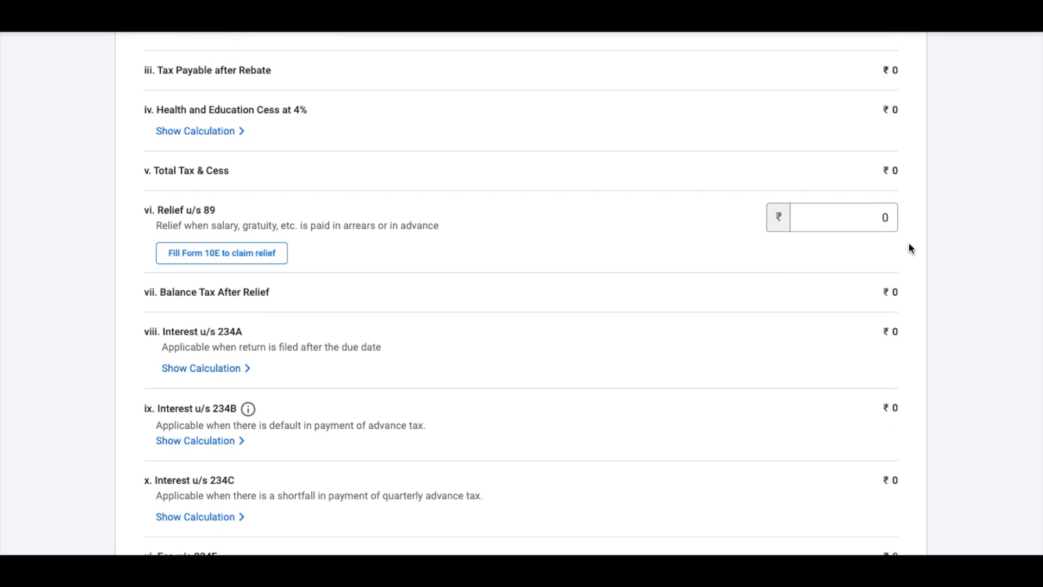
{"action": "scroll", "coordinate": [911, 248], "scroll_direction": "down", "scroll_amount": 7}
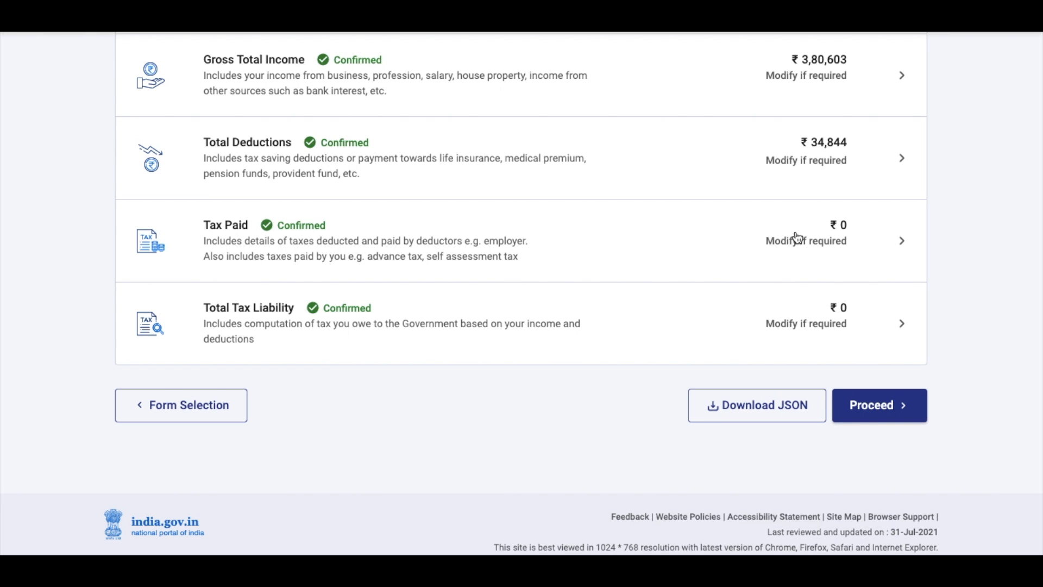
{"action": "left_click", "coordinate": [892, 417]}
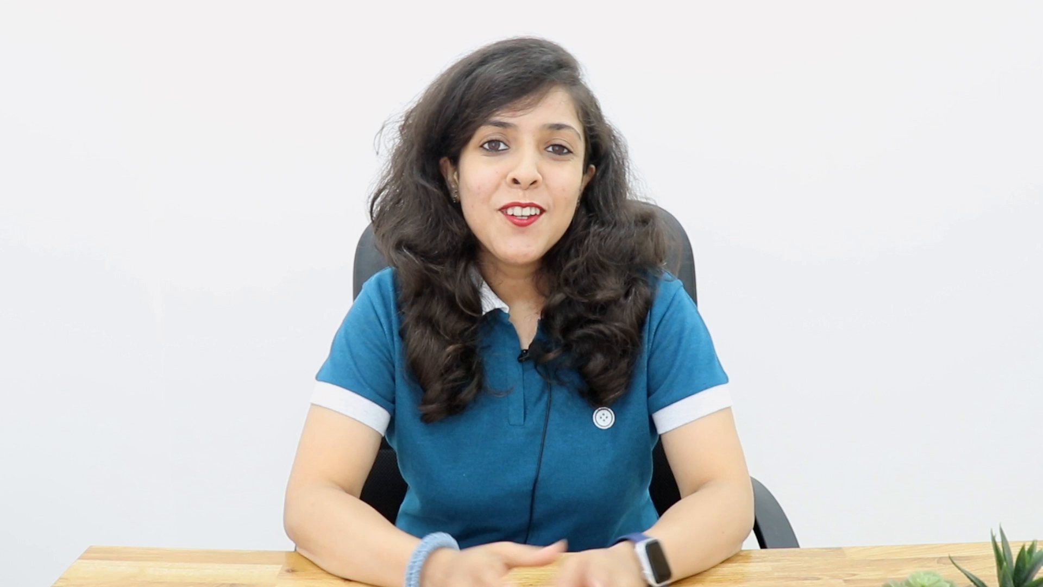